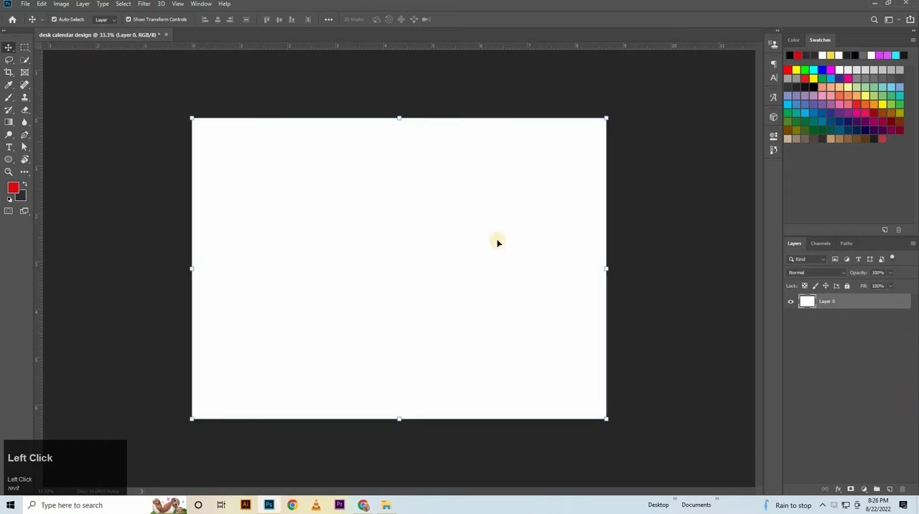
Add a horizontal and a vertical guide crossing at the centre of the canvas.
{"action": "left_click_drag", "start_coordinate": [523, 47], "coordinate": [544, 268]}
{"action": "left_click_drag", "start_coordinate": [38, 234], "coordinate": [409, 264]}
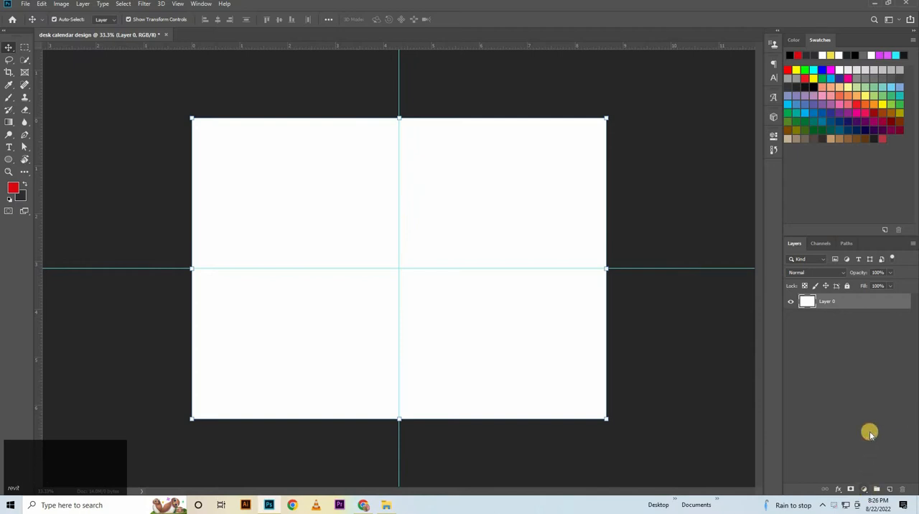
Add a Solid Color fill layer above Layer 0 with the hex colour e0eaf3.
{"action": "left_click", "coordinate": [863, 489]}
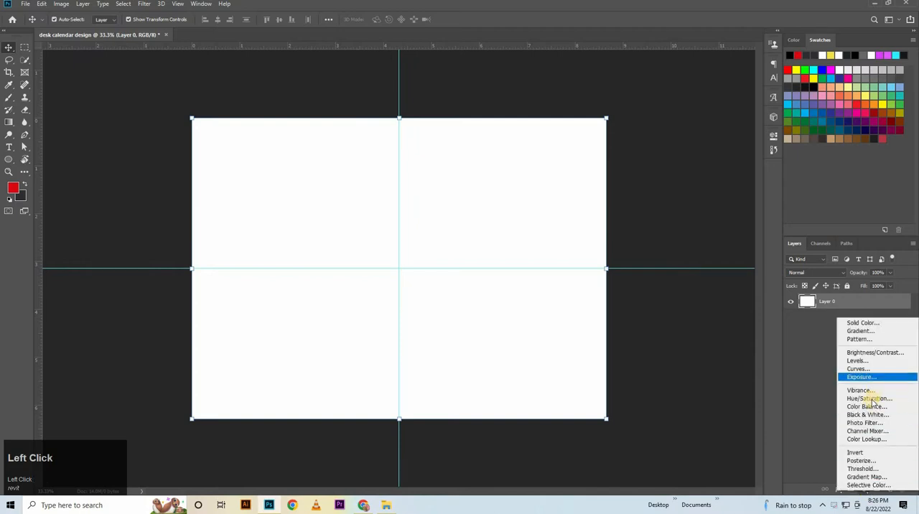
{"action": "left_click", "coordinate": [887, 323]}
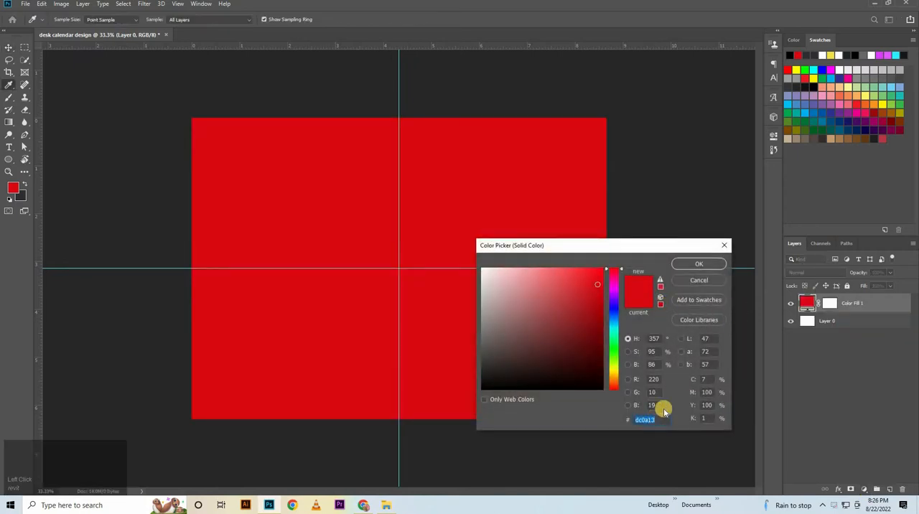
{"action": "key", "text": "BackSpace"}
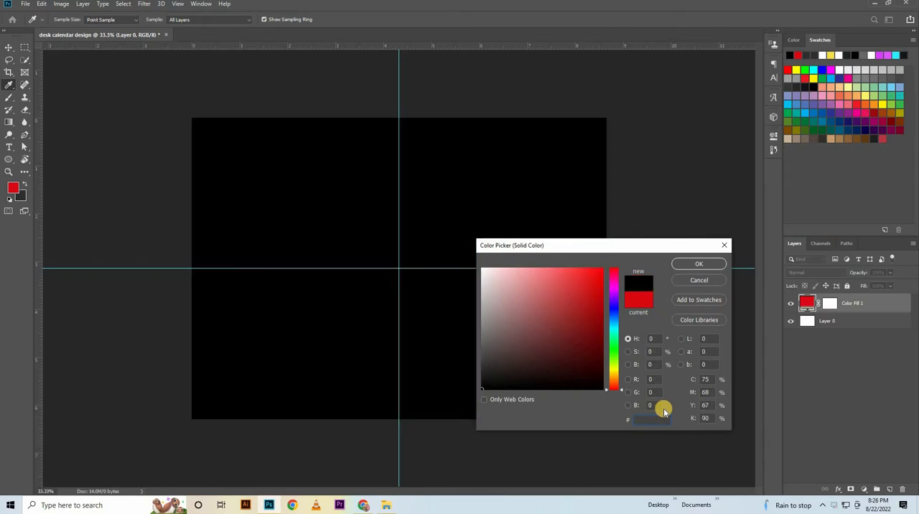
{"action": "type", "text": "e0"}
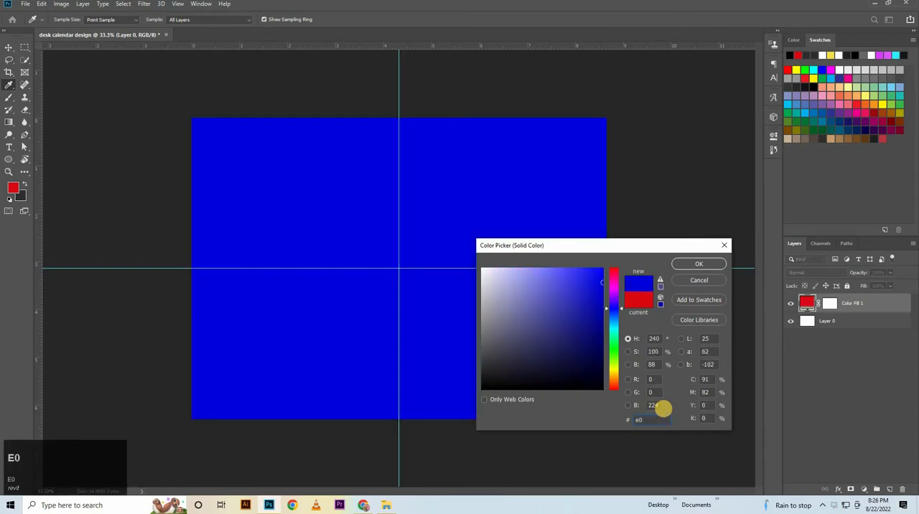
{"action": "type", "text": "eaf3"}
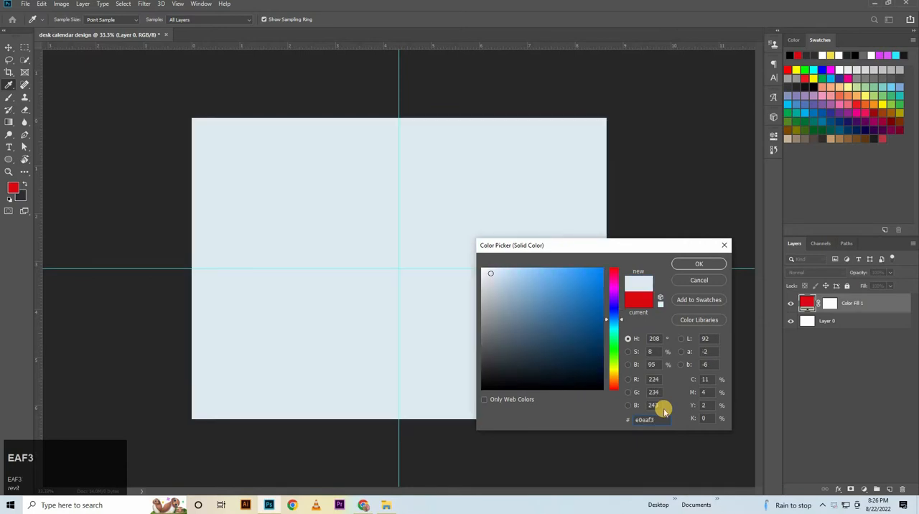
{"action": "key", "text": "Return"}
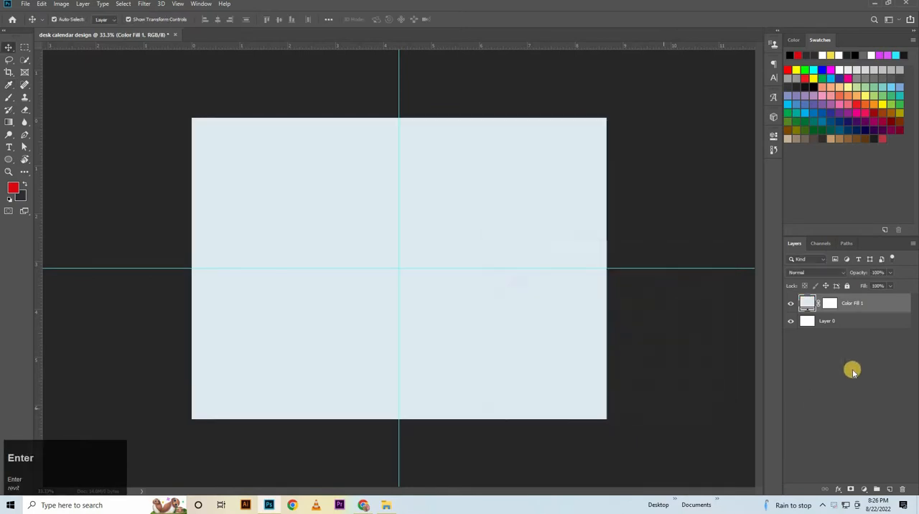
Create a black rectangle shape 1600 px wide and 1600 px high.
{"action": "left_click", "coordinate": [9, 159]}
{"action": "left_click", "coordinate": [43, 159]}
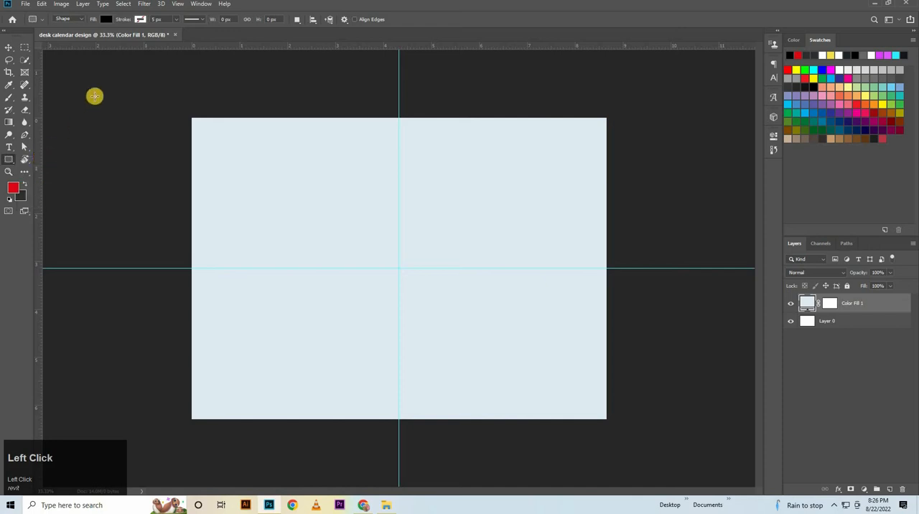
{"action": "left_click", "coordinate": [289, 259]}
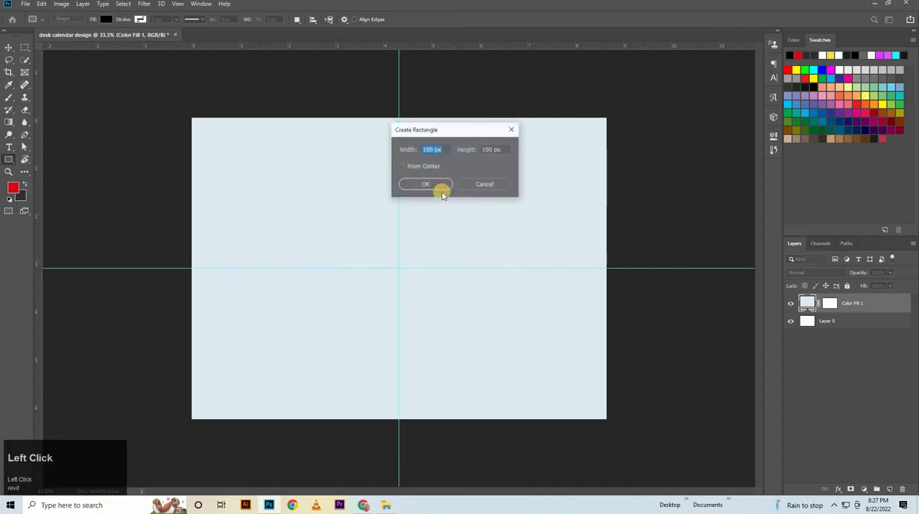
{"action": "type", "text": "16"}
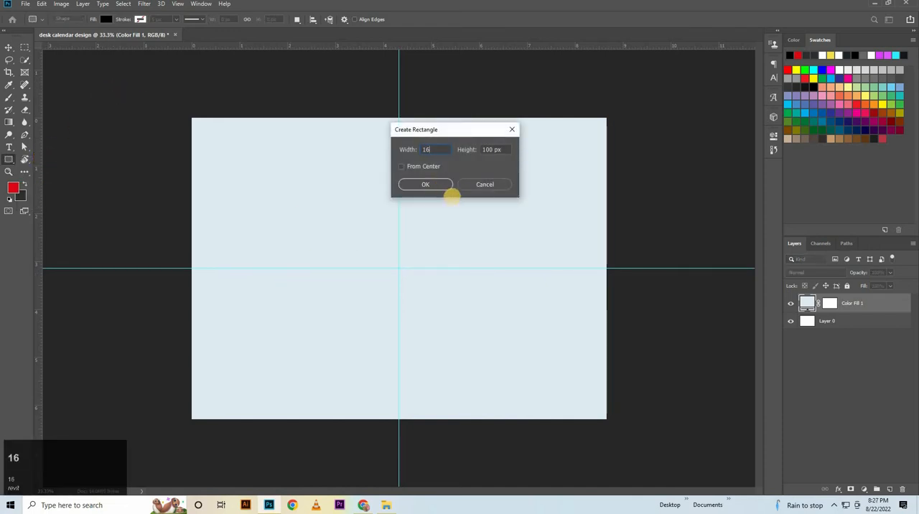
{"action": "type", "text": "00"}
{"action": "left_click", "coordinate": [502, 150]}
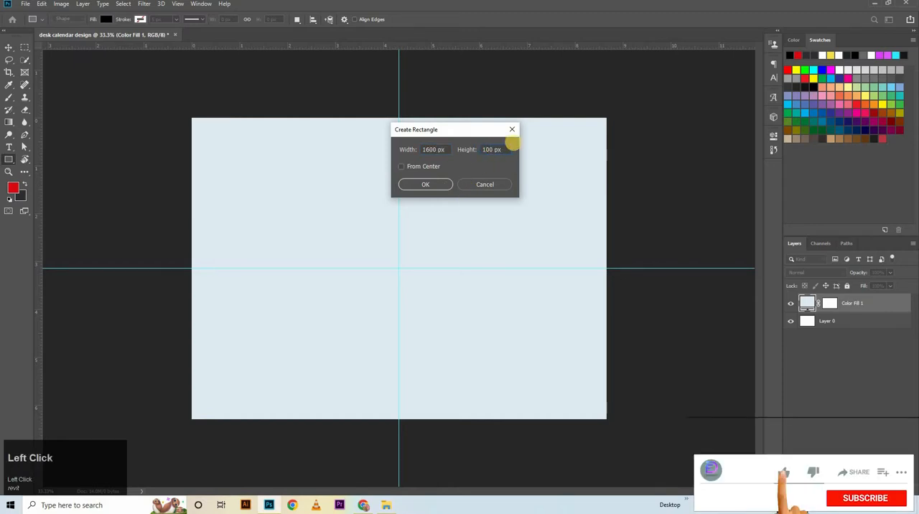
{"action": "type", "text": "1600"}
{"action": "key", "text": "Return"}
Move the black rectangle to about X 72 px, Y 79 px near the canvas's upper-left corner and widen it to about 1696 px.
{"action": "left_click", "coordinate": [10, 46]}
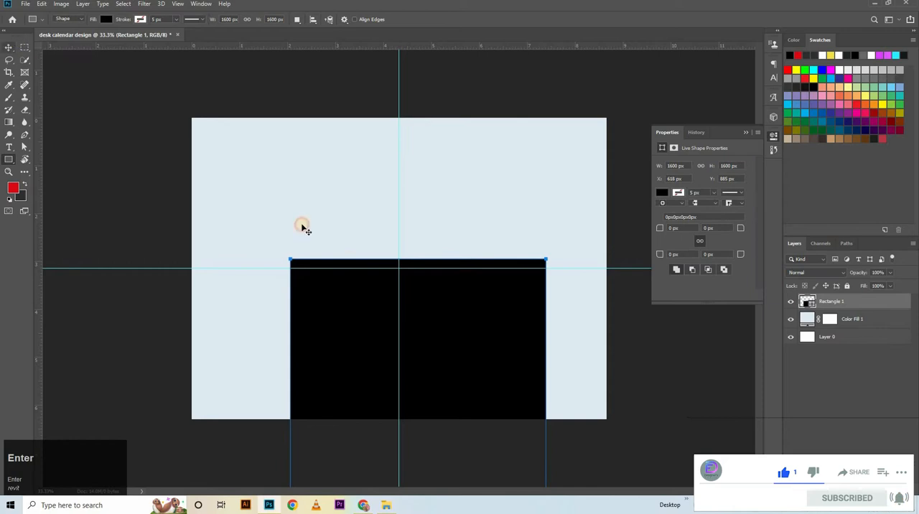
{"action": "left_click_drag", "start_coordinate": [399, 337], "coordinate": [362, 260]}
{"action": "key", "text": "ctrl+z"}
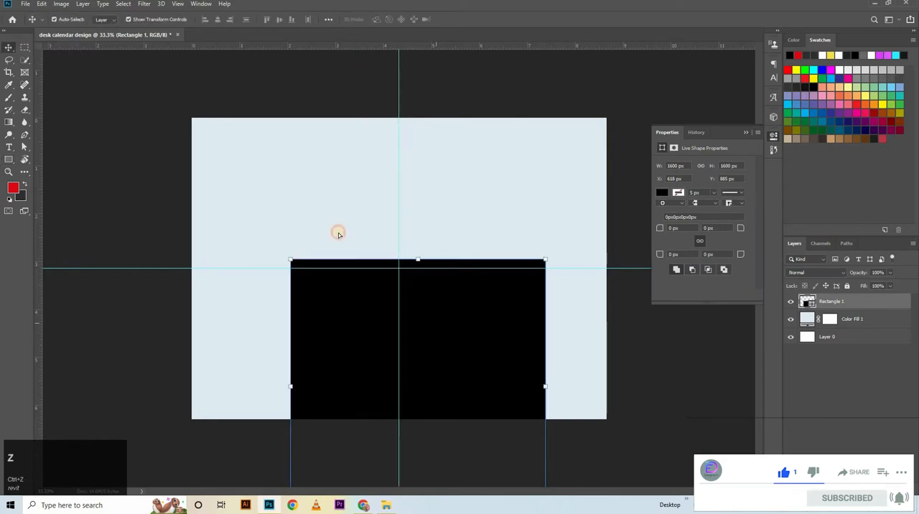
{"action": "left_click_drag", "start_coordinate": [438, 319], "coordinate": [354, 192]}
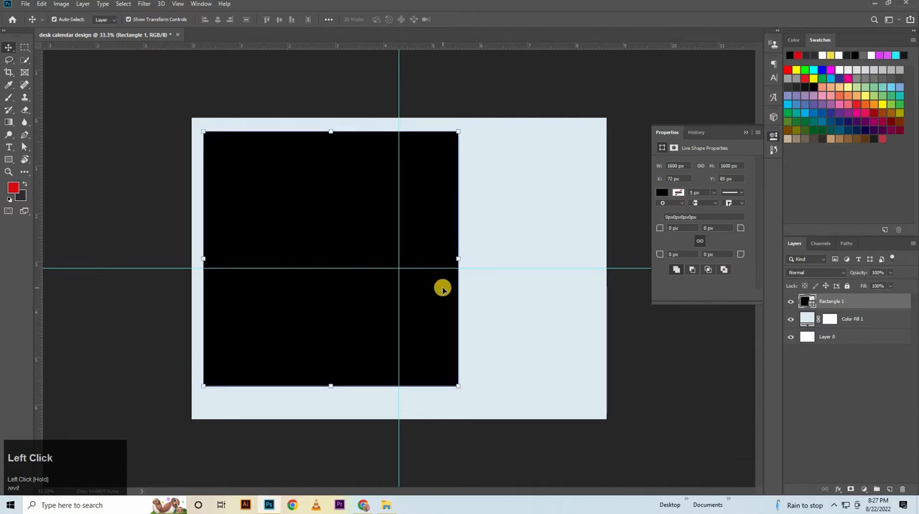
{"action": "key", "text": "Up"}
{"action": "key", "text": "Up"}
{"action": "key", "text": "Up"}
{"action": "key", "text": "Up"}
{"action": "key", "text": "Up"}
{"action": "key", "text": "Up"}
{"action": "left_click_drag", "start_coordinate": [460, 255], "coordinate": [474, 256]}
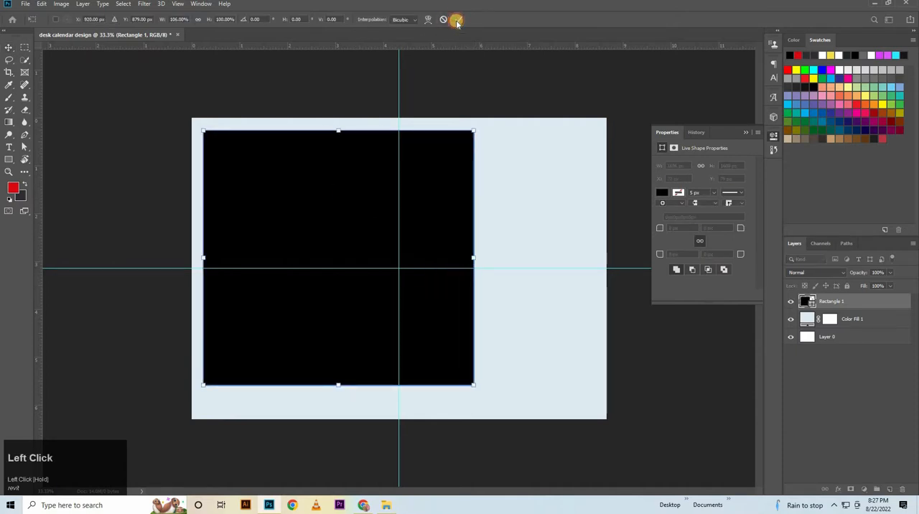
{"action": "left_click", "coordinate": [456, 20]}
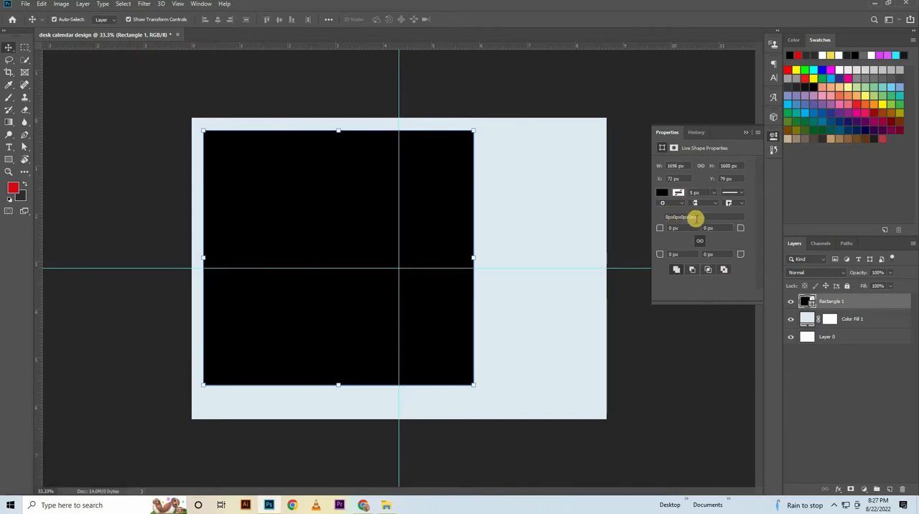
Round the rectangle's corners to 555 px, unlink the radii and set only the lower-right corner's radius to 0 px.
{"action": "left_click", "coordinate": [689, 229]}
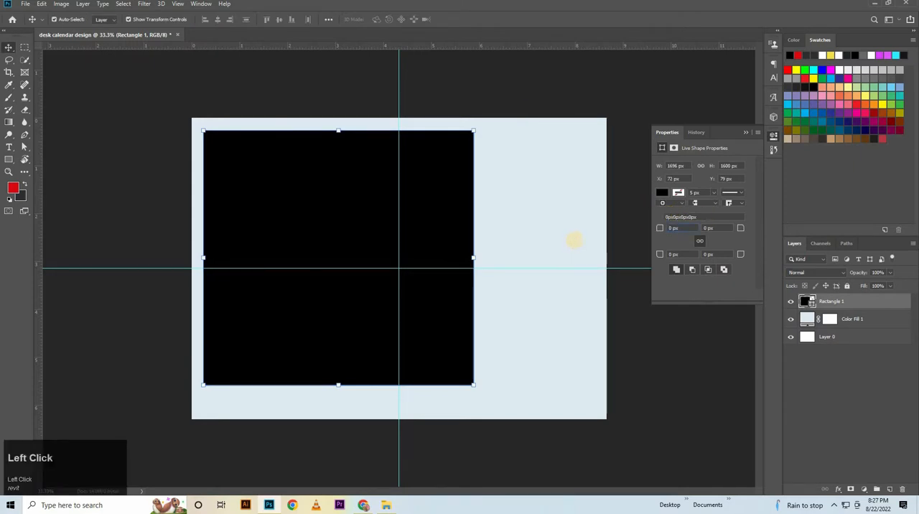
{"action": "type", "text": "555"}
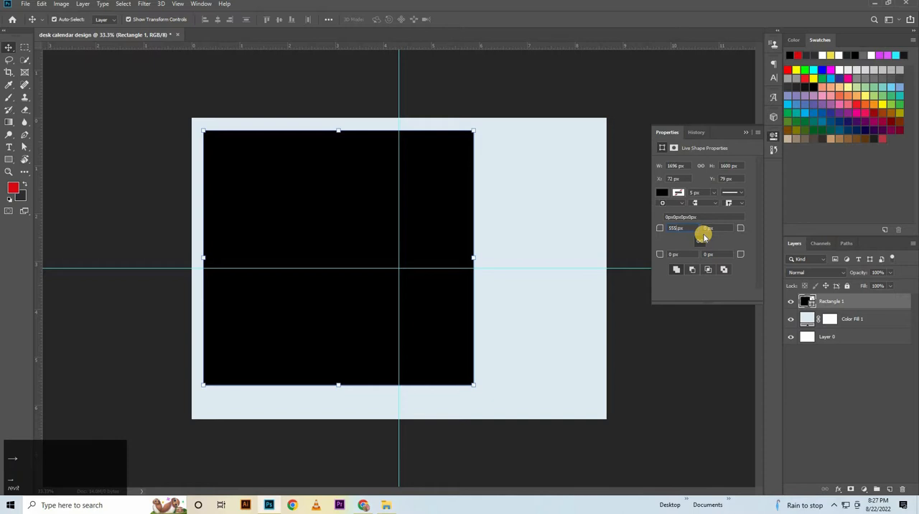
{"action": "key", "text": "Return"}
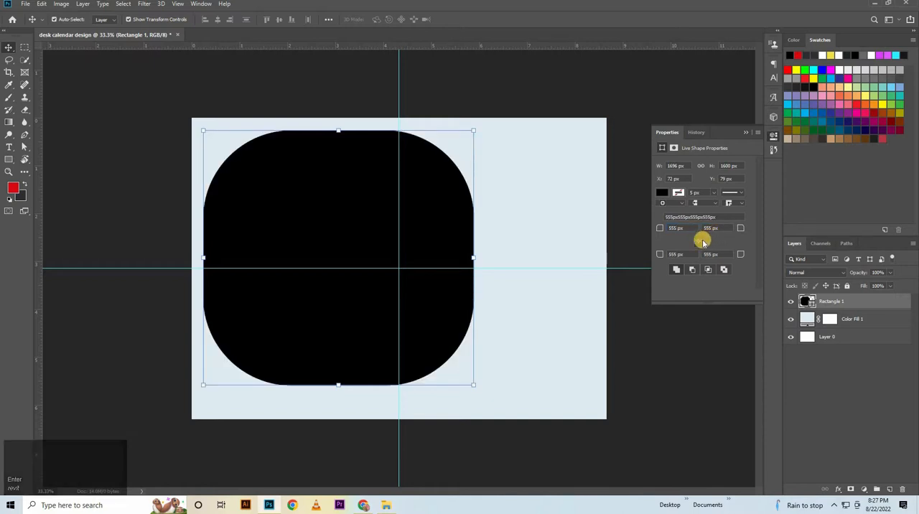
{"action": "left_click", "coordinate": [687, 256]}
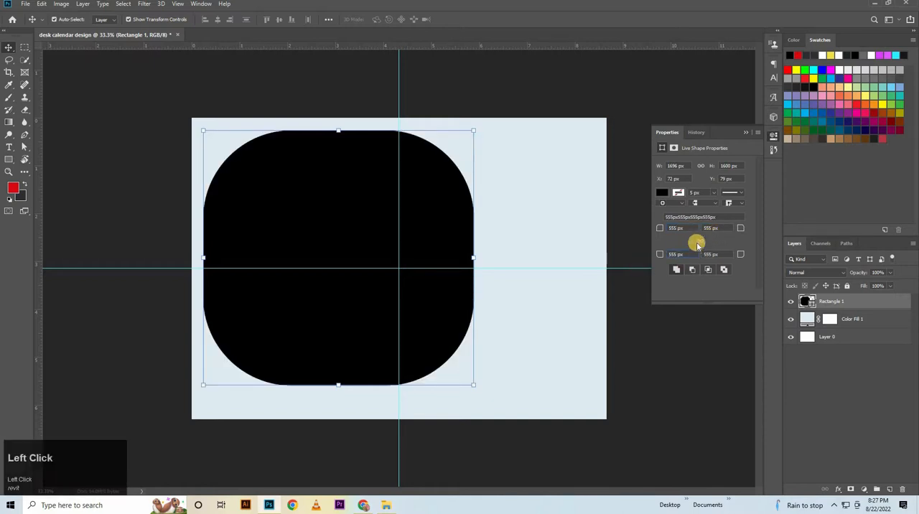
{"action": "left_click_drag", "start_coordinate": [722, 254], "coordinate": [678, 260]}
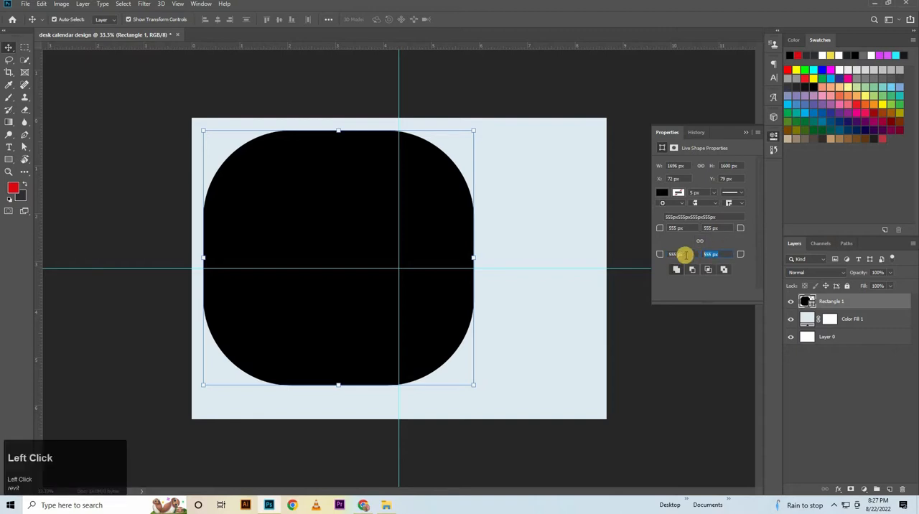
{"action": "type", "text": "0"}
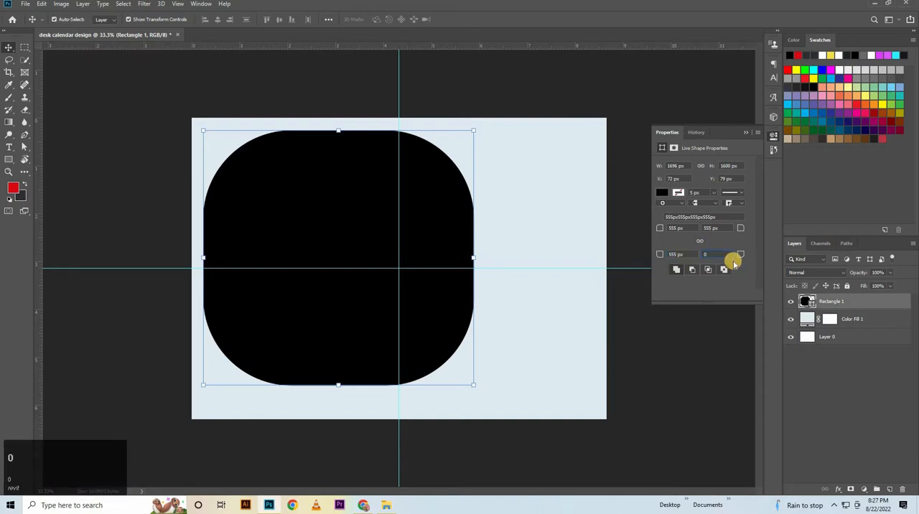
{"action": "key", "text": "Return"}
{"action": "left_click", "coordinate": [374, 254]}
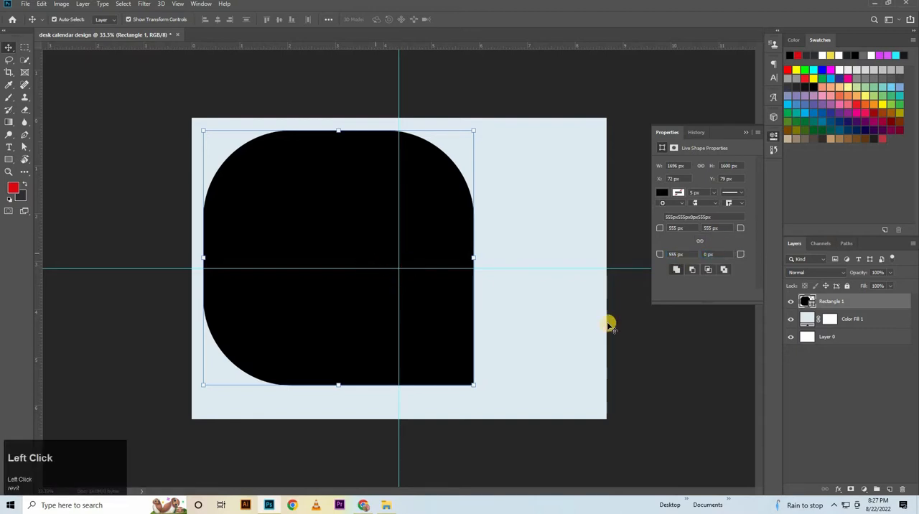
{"action": "left_click", "coordinate": [691, 388]}
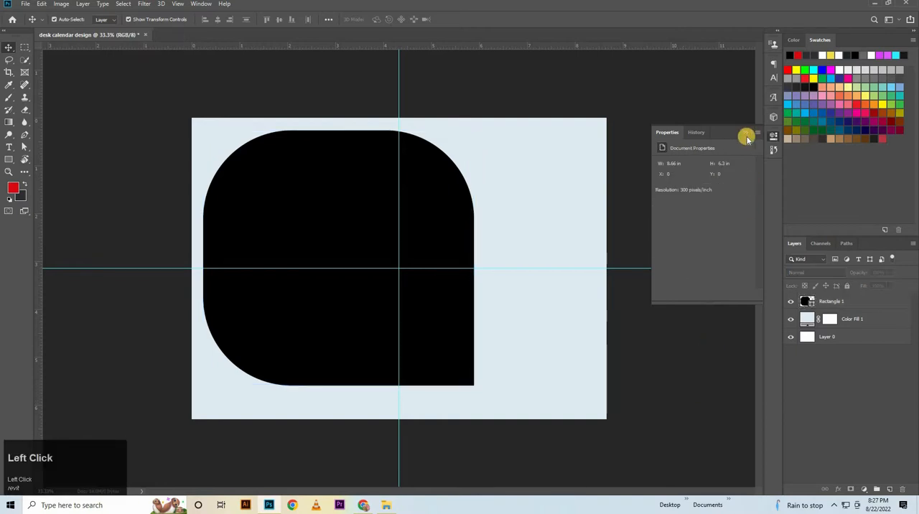
Place the Unsplash photo of the river city from the file folder directly above the Rectangle 1 layer.
{"action": "left_click", "coordinate": [843, 303]}
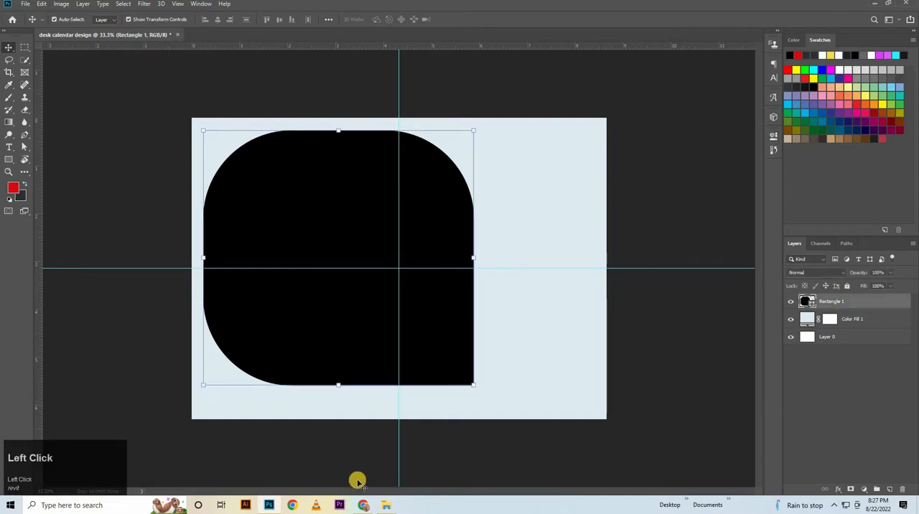
{"action": "left_click", "coordinate": [385, 509]}
{"action": "left_click_drag", "start_coordinate": [216, 79], "coordinate": [356, 250]}
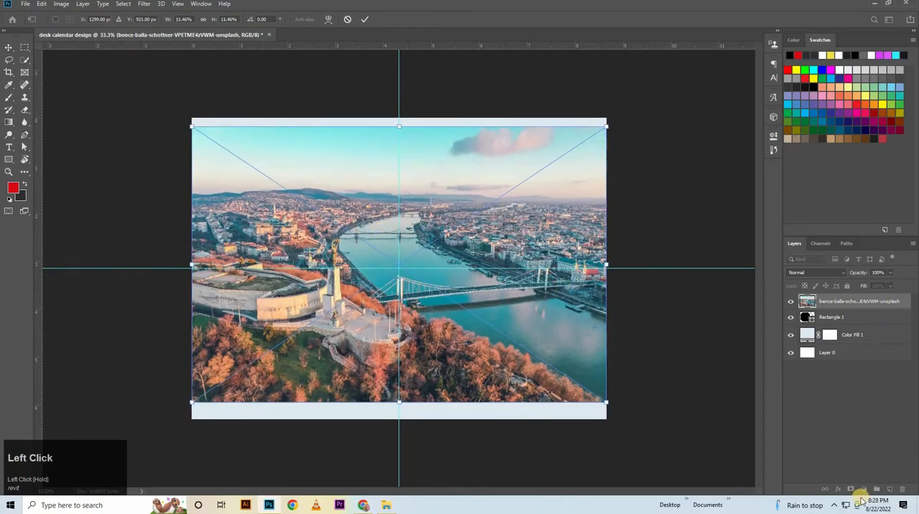
{"action": "key", "text": "Return"}
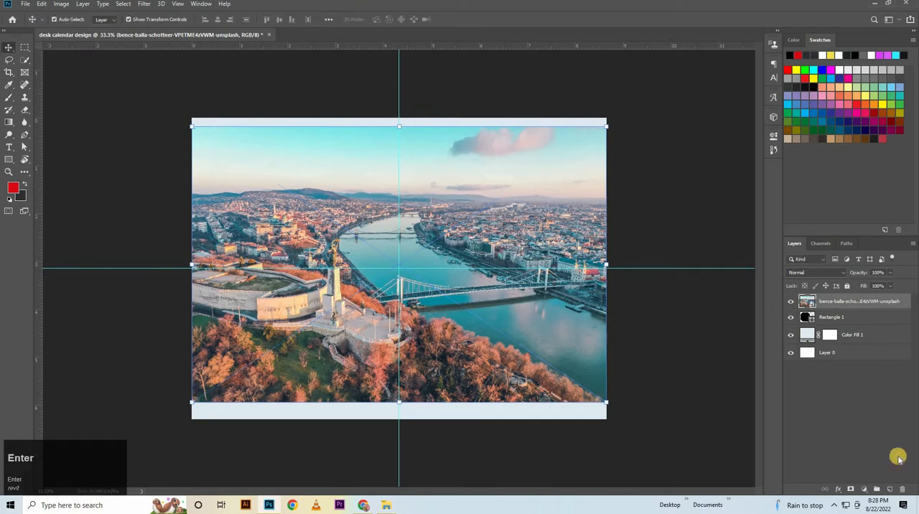
Add a Hue/Saturation adjustment layer above the photo with Saturation set to +40.
{"action": "left_click", "coordinate": [863, 491]}
{"action": "left_click", "coordinate": [867, 405]}
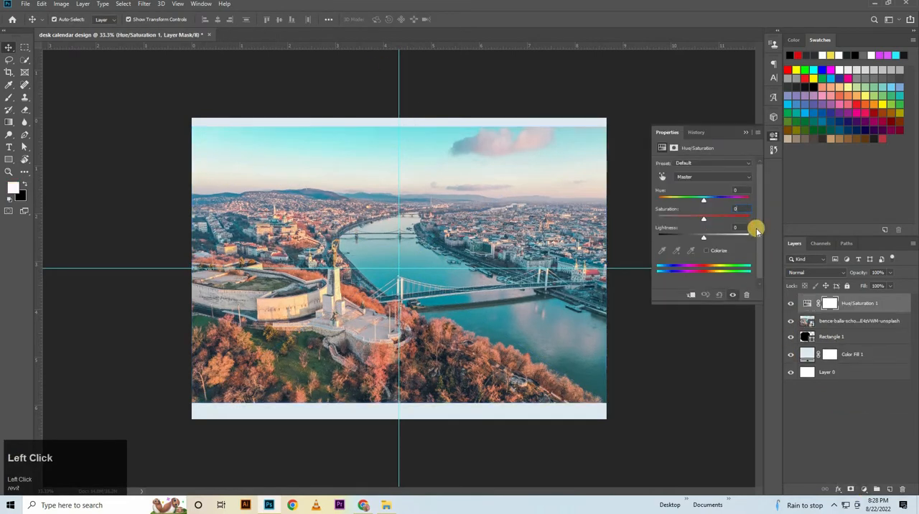
{"action": "type", "text": "40"}
{"action": "key", "text": "Return"}
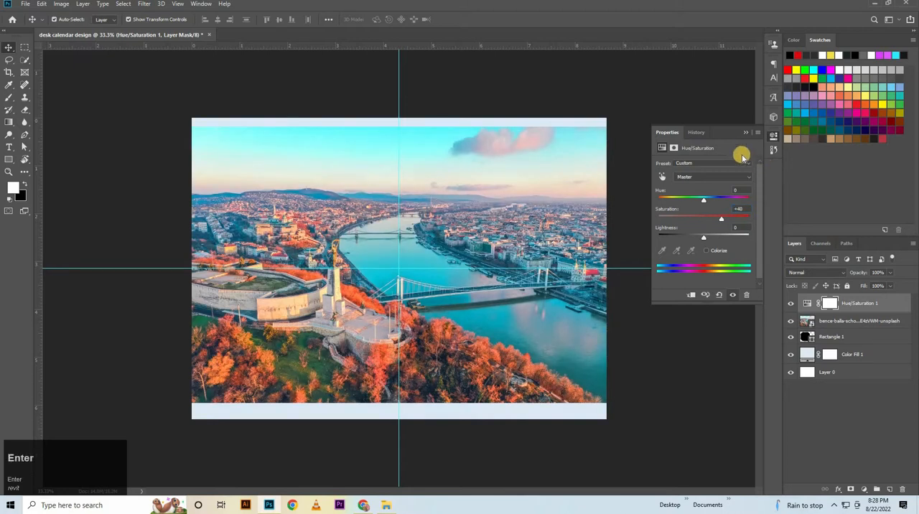
{"action": "left_click", "coordinate": [745, 133]}
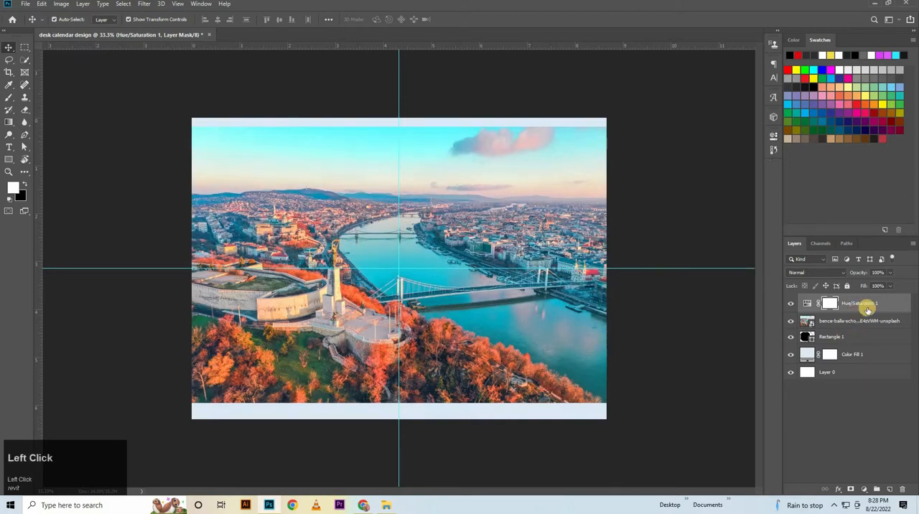
Clip the Hue/Saturation adjustment to the photo layer, and clip the photo to the rounded rectangle with a clipping mask.
{"action": "left_click", "coordinate": [807, 303]}
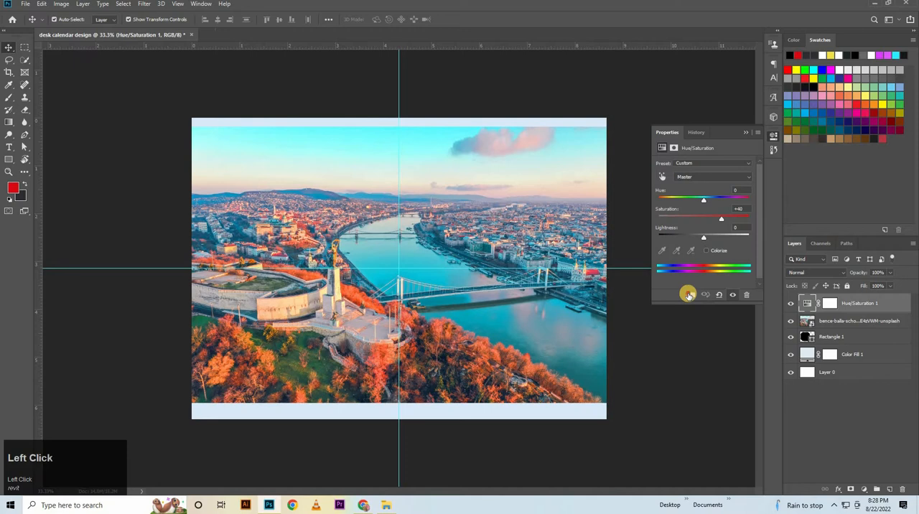
{"action": "left_click", "coordinate": [687, 295]}
{"action": "left_click", "coordinate": [745, 133]}
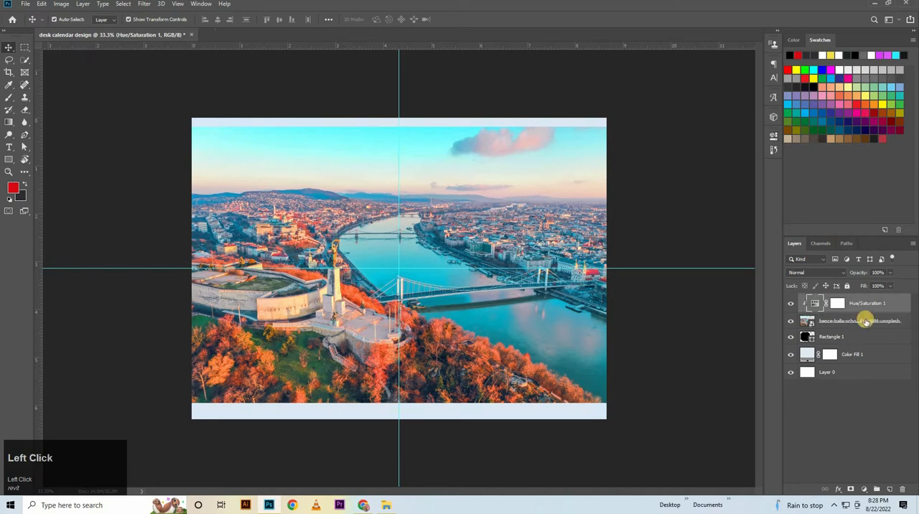
{"action": "right_click", "coordinate": [865, 323]}
{"action": "left_click", "coordinate": [799, 294]}
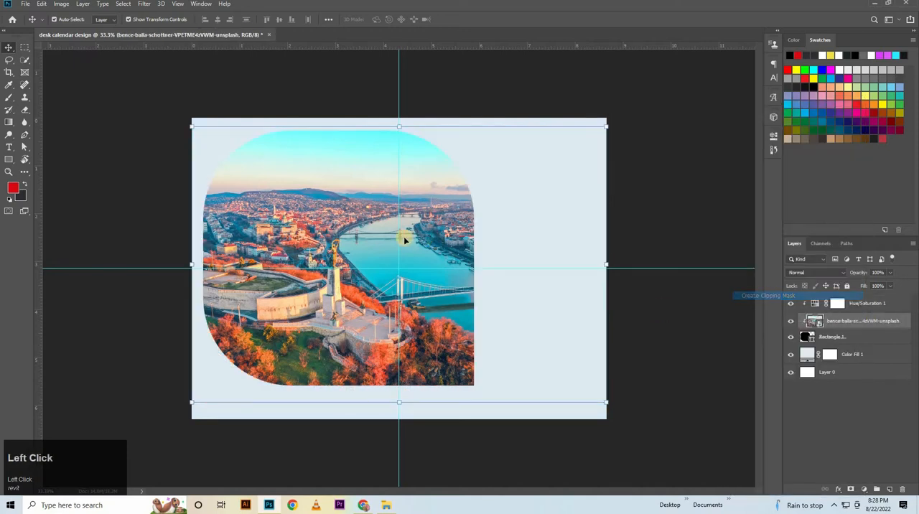
Enlarge the clipped city photo to about 15.16% and reposition it so the statue and bridge fill the rounded shape.
{"action": "left_click_drag", "start_coordinate": [406, 104], "coordinate": [422, 56]}
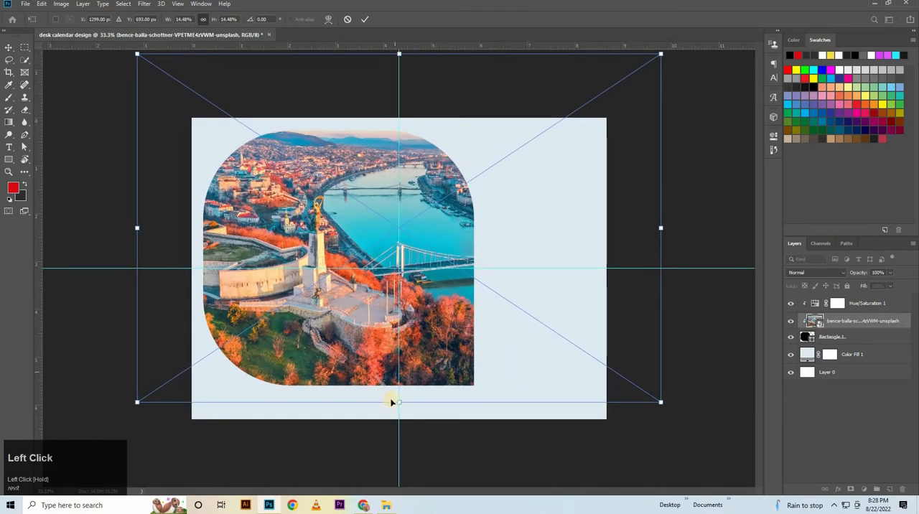
{"action": "left_click_drag", "start_coordinate": [395, 420], "coordinate": [394, 422]}
{"action": "left_click_drag", "start_coordinate": [413, 347], "coordinate": [396, 334]}
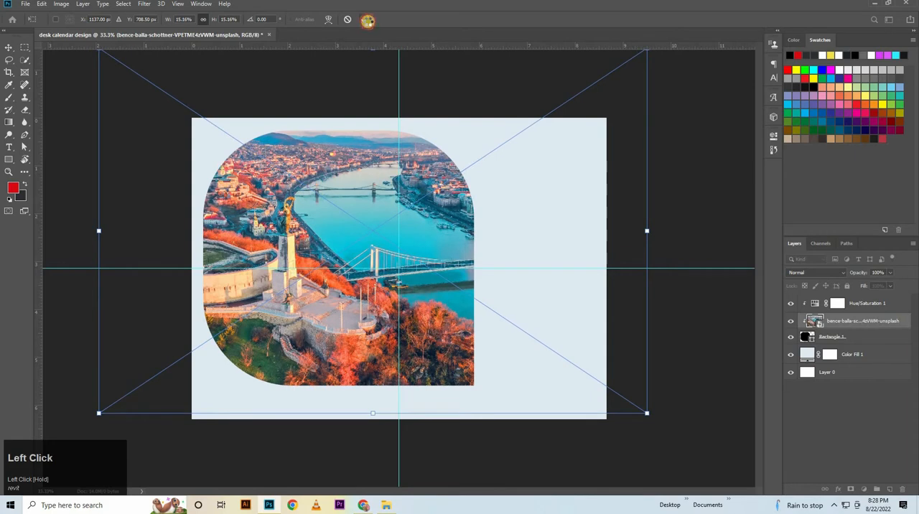
{"action": "left_click", "coordinate": [367, 20]}
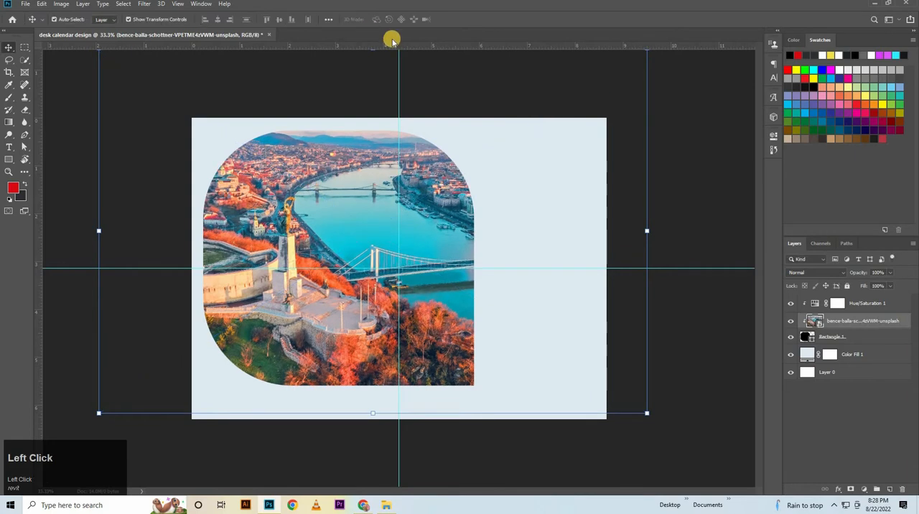
Add a Drop Shadow to the Rectangle 1 layer with colour #202020, 55% opacity, 16 px distance and 20 px size.
{"action": "double_click", "coordinate": [867, 336]}
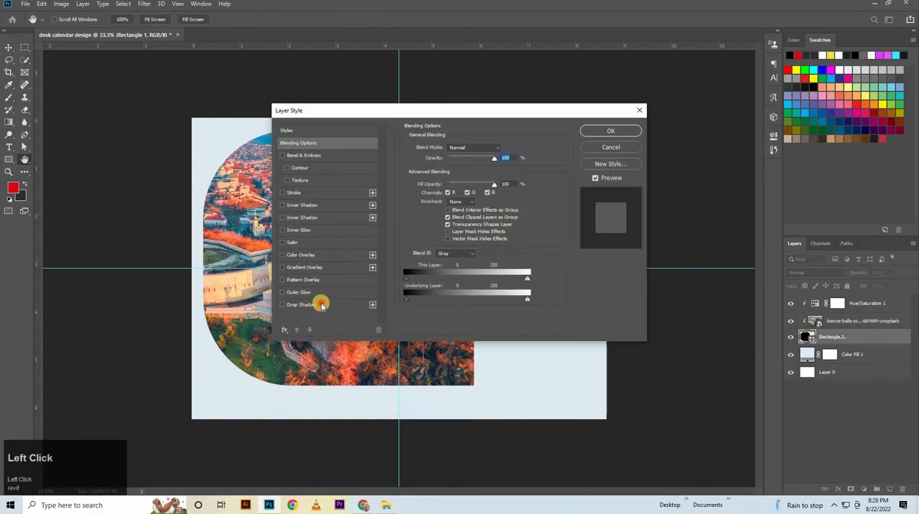
{"action": "left_click", "coordinate": [316, 304]}
{"action": "left_click", "coordinate": [502, 158]}
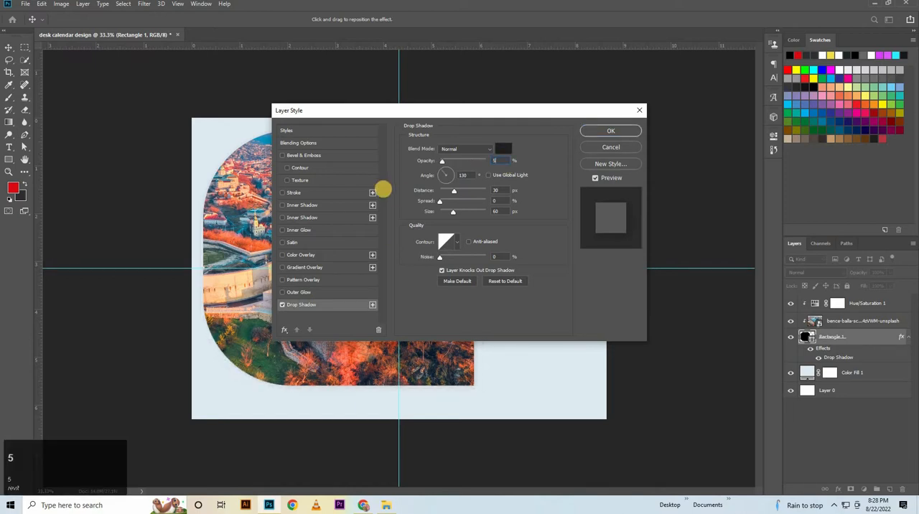
{"action": "type", "text": "55"}
{"action": "left_click", "coordinate": [501, 190]}
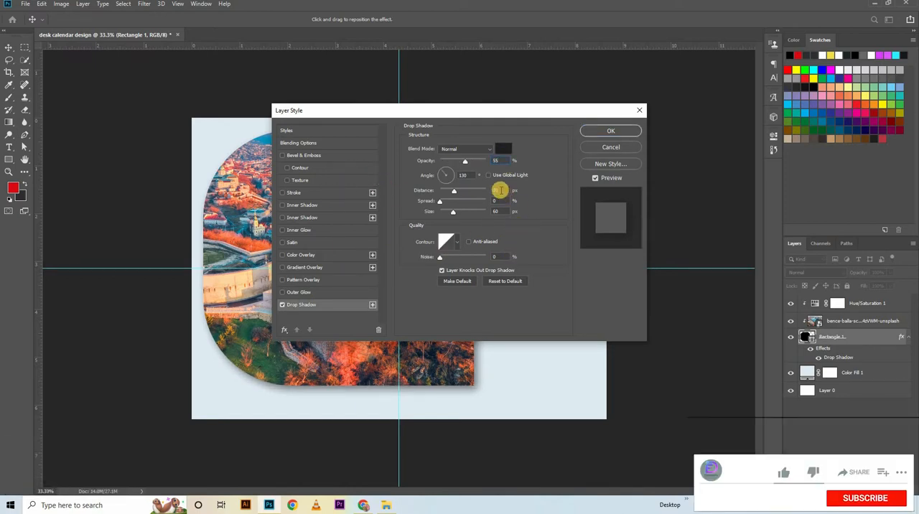
{"action": "type", "text": "16"}
{"action": "left_click", "coordinate": [502, 212]}
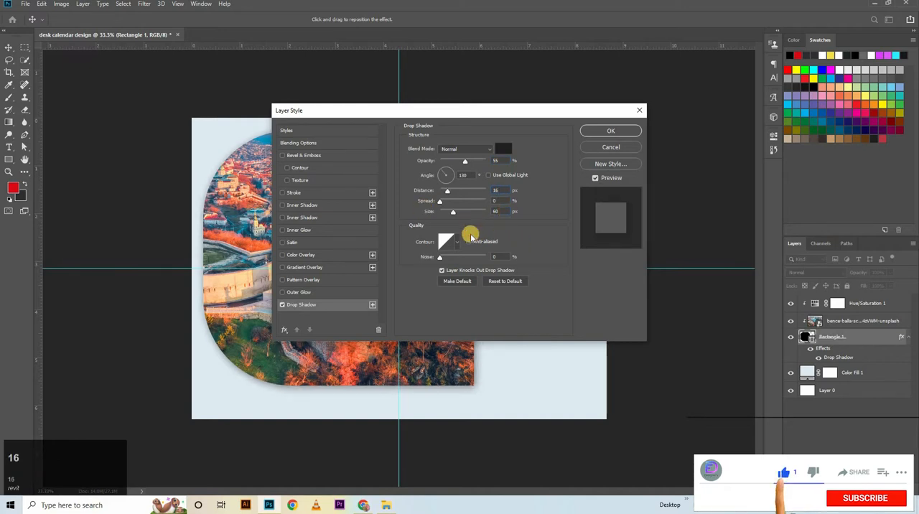
{"action": "type", "text": "20"}
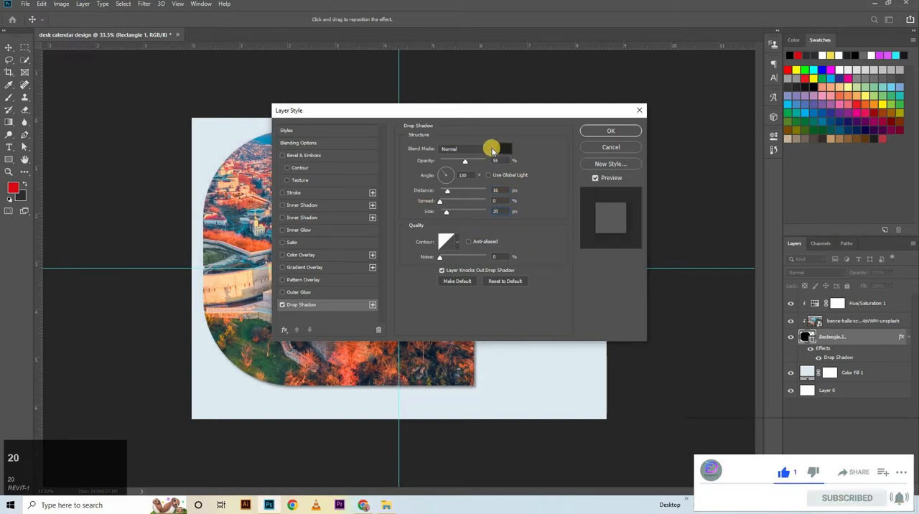
{"action": "left_click", "coordinate": [501, 148]}
{"action": "left_click", "coordinate": [707, 262]}
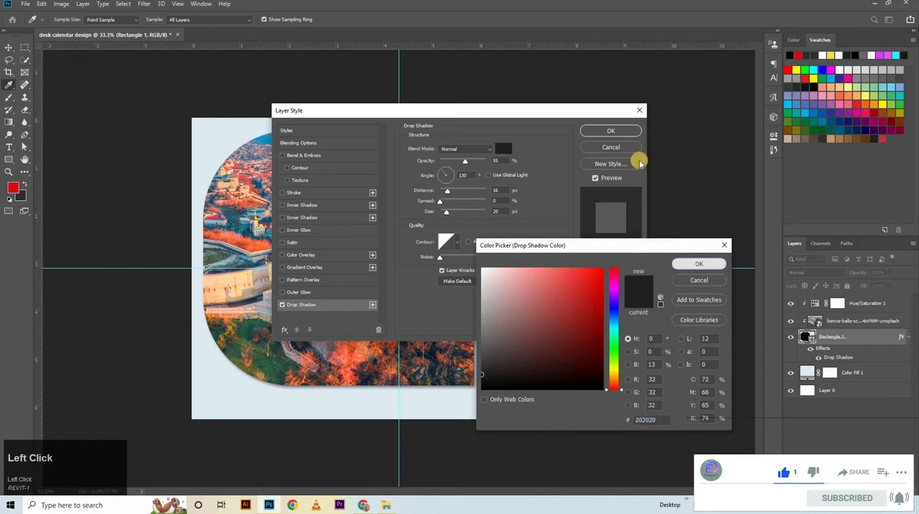
{"action": "left_click", "coordinate": [611, 131]}
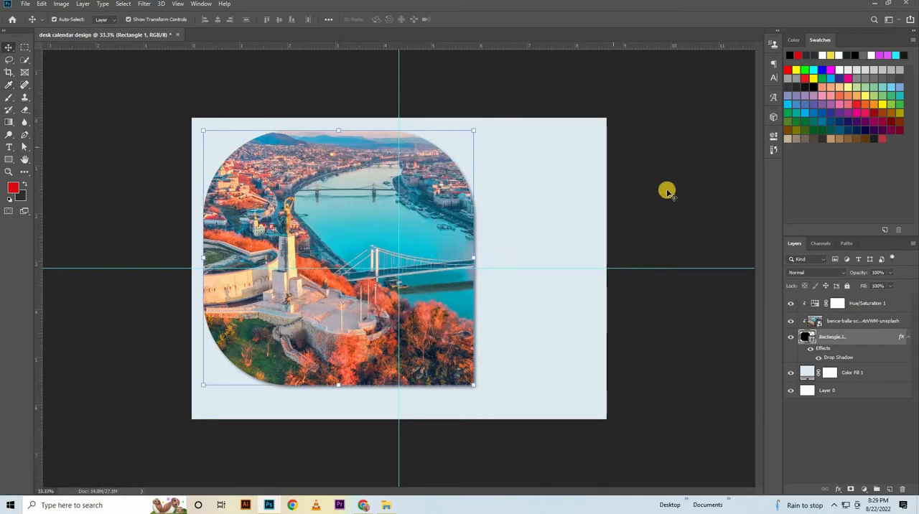
Start a new fixed-size rectangle at the photo shape's right edge, above the Hue/Saturation 1 layer.
{"action": "left_click", "coordinate": [648, 348]}
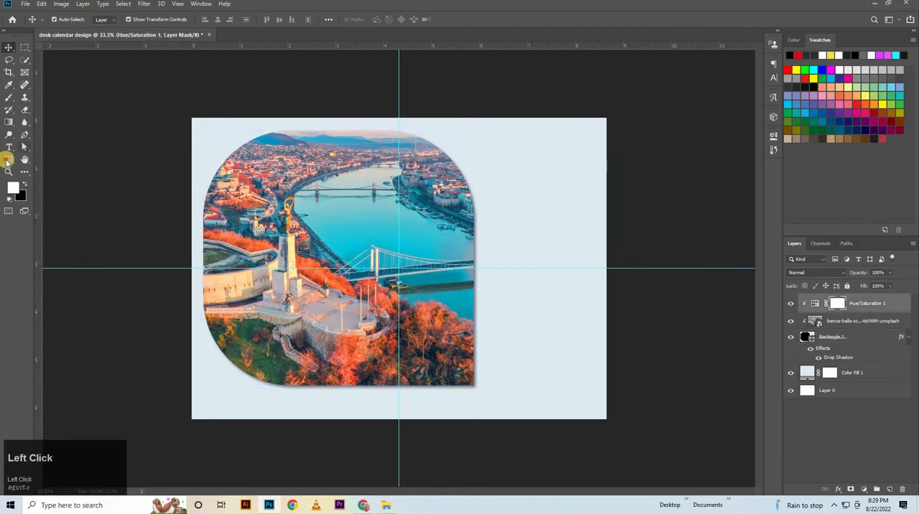
{"action": "left_click", "coordinate": [7, 160]}
{"action": "left_click", "coordinate": [472, 249]}
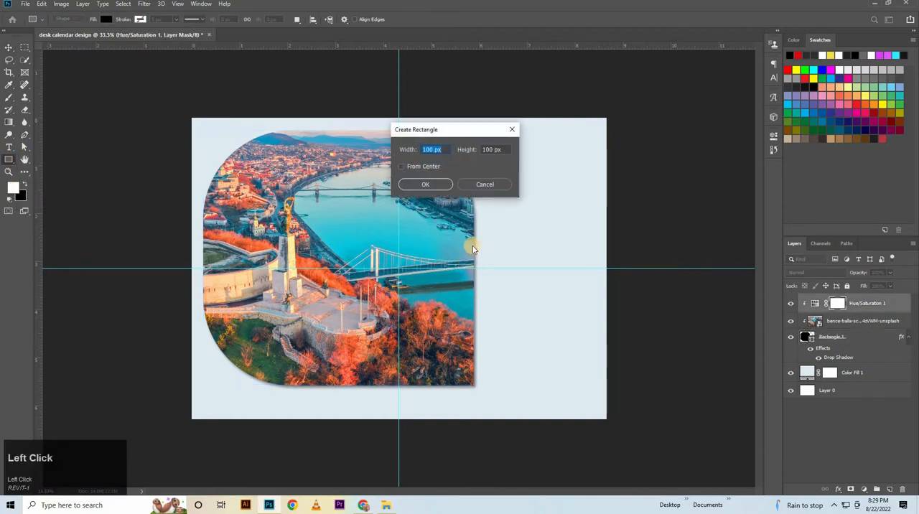
{"action": "key", "text": "Left"}
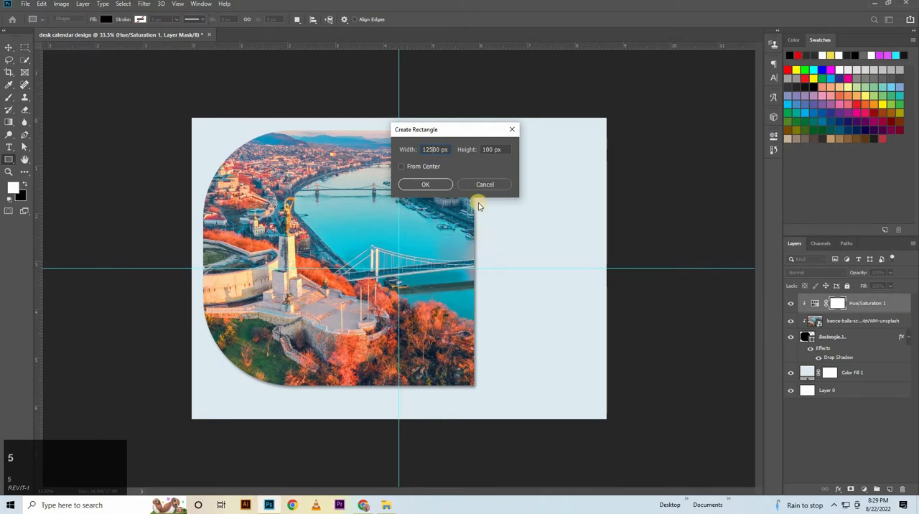
{"action": "left_click", "coordinate": [491, 149]}
{"action": "left_click", "coordinate": [447, 185]}
{"action": "left_click", "coordinate": [496, 150]}
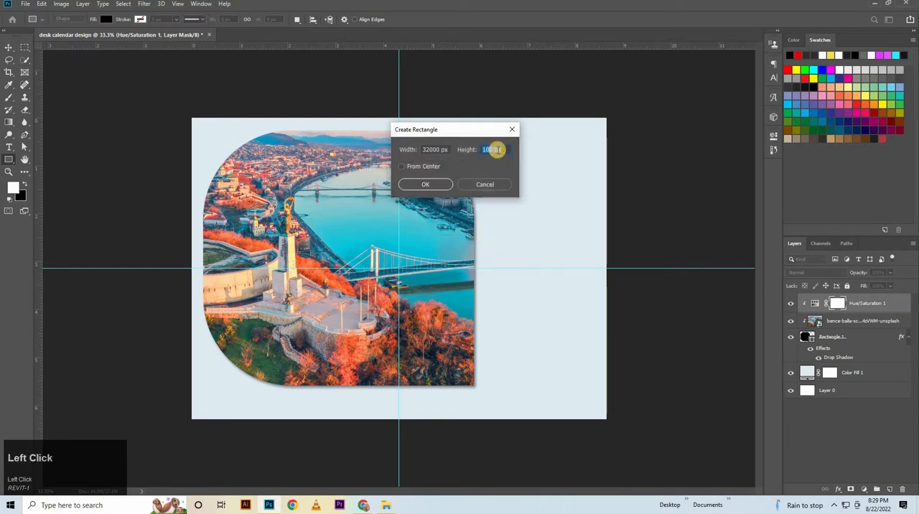
{"action": "key", "text": "Left"}
{"action": "left_click", "coordinate": [426, 148]}
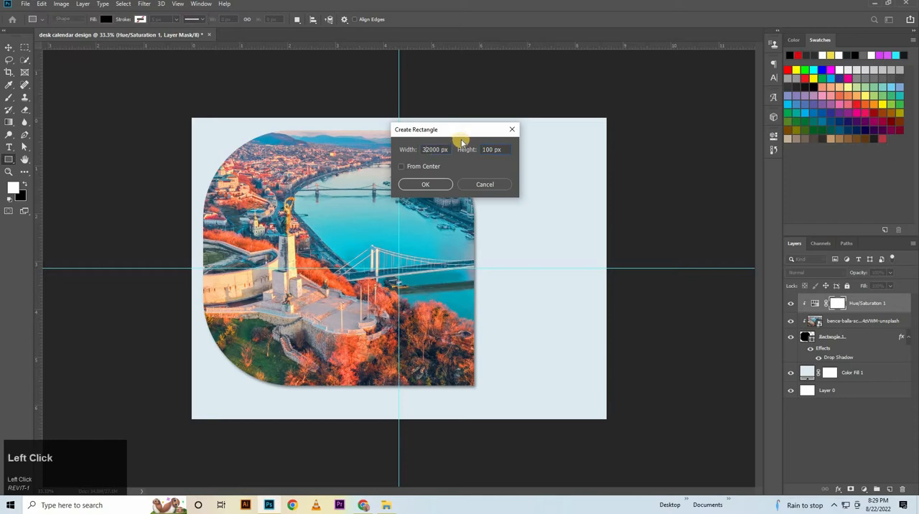
{"action": "type", "text": "1"}
Create a 1254 × 1254 px rectangle and move it over the right part of the photo, to about X 1224 px, Y 153 px.
{"action": "left_click_drag", "start_coordinate": [448, 149], "coordinate": [339, 174]}
{"action": "type", "text": "1"}
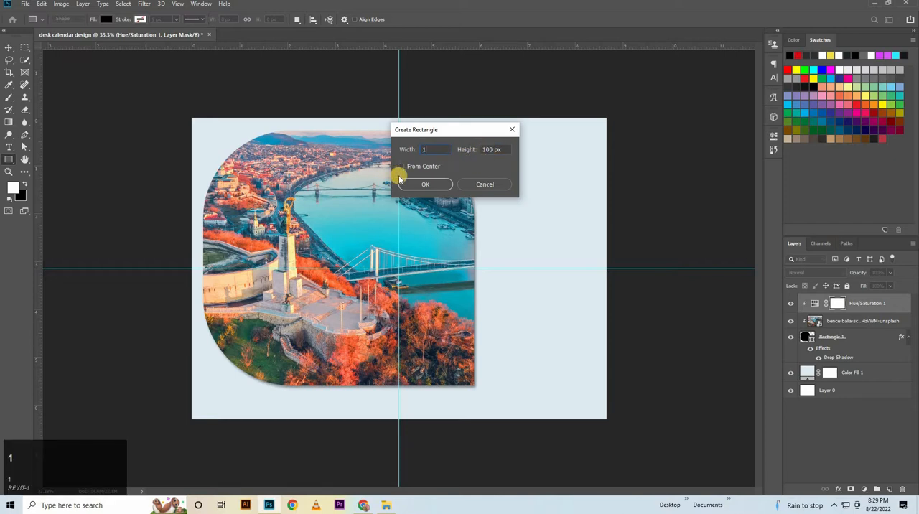
{"action": "type", "text": "254"}
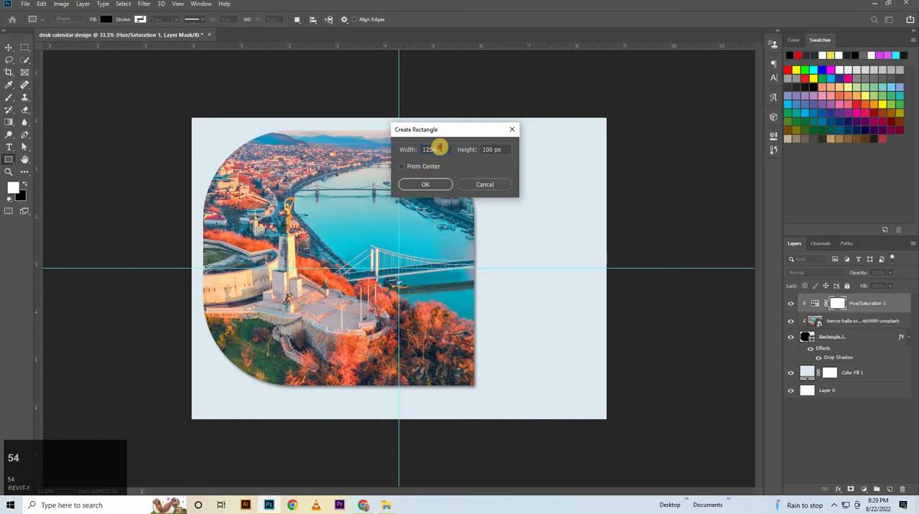
{"action": "left_click_drag", "start_coordinate": [440, 147], "coordinate": [378, 166]}
{"action": "key", "text": "ctrl+c"}
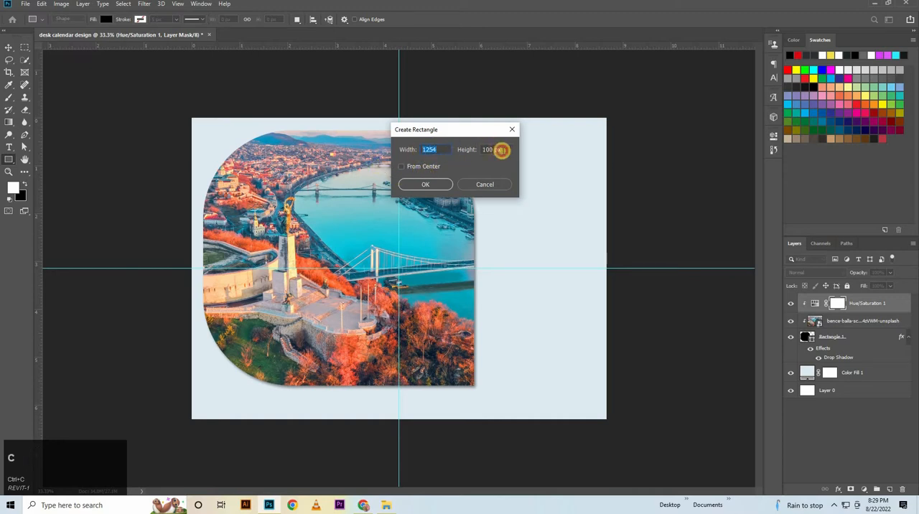
{"action": "left_click_drag", "start_coordinate": [500, 150], "coordinate": [455, 157]}
{"action": "key", "text": "ctrl+v"}
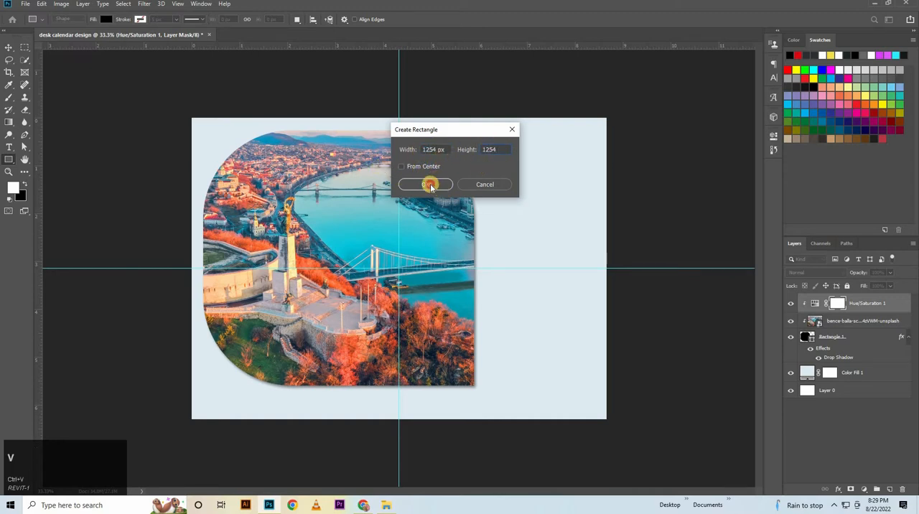
{"action": "left_click", "coordinate": [429, 185]}
{"action": "left_click", "coordinate": [9, 47]}
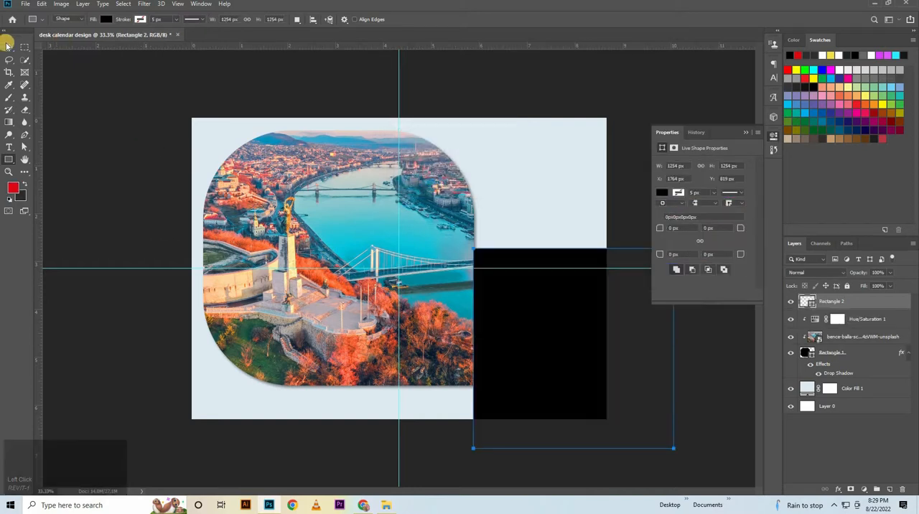
{"action": "left_click_drag", "start_coordinate": [534, 320], "coordinate": [433, 236]}
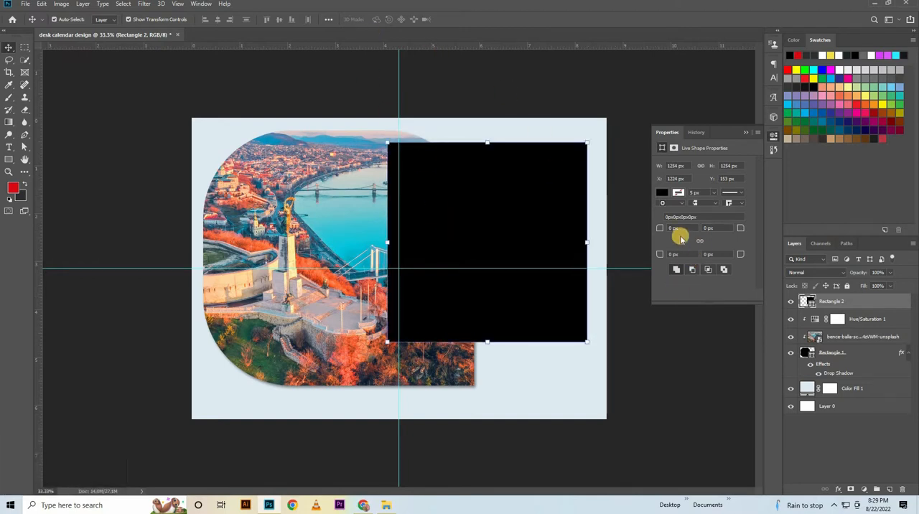
Round the black square's upper-left and lower-right corners to 555 px each.
{"action": "left_click", "coordinate": [684, 229]}
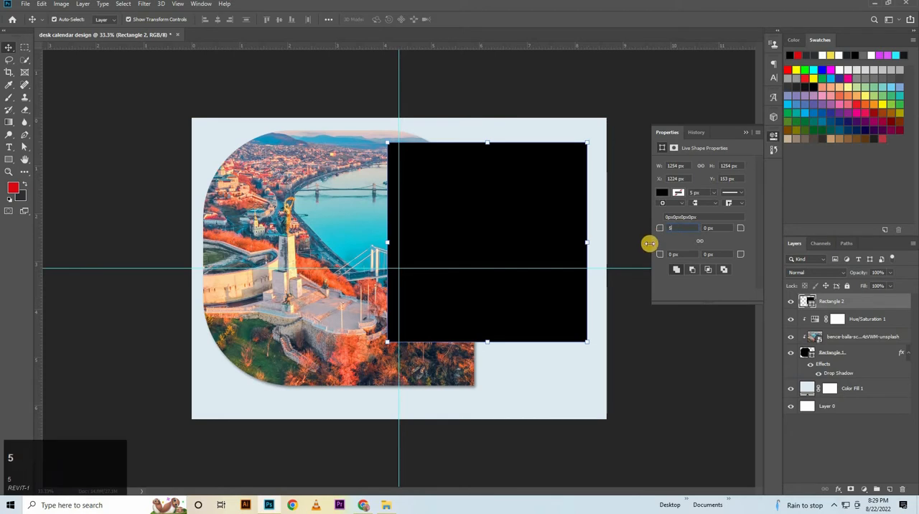
{"action": "type", "text": "555"}
{"action": "key", "text": "Return"}
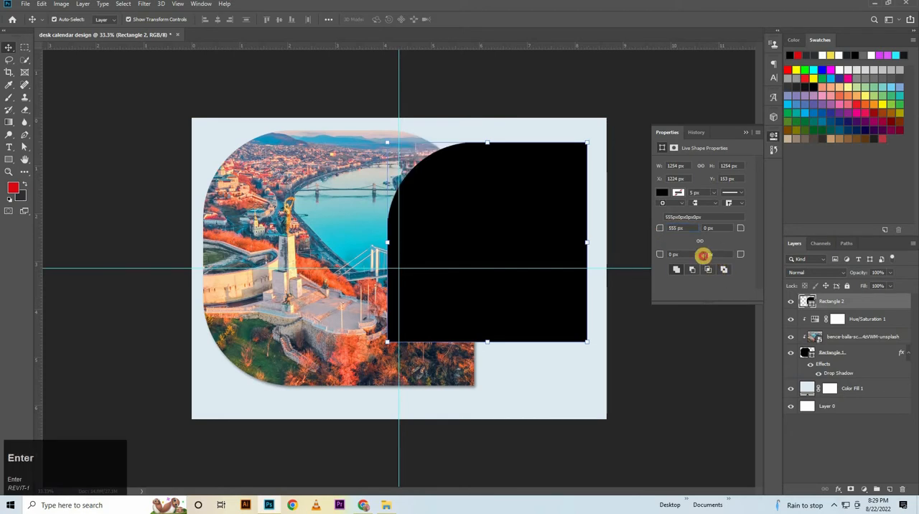
{"action": "left_click", "coordinate": [705, 254]}
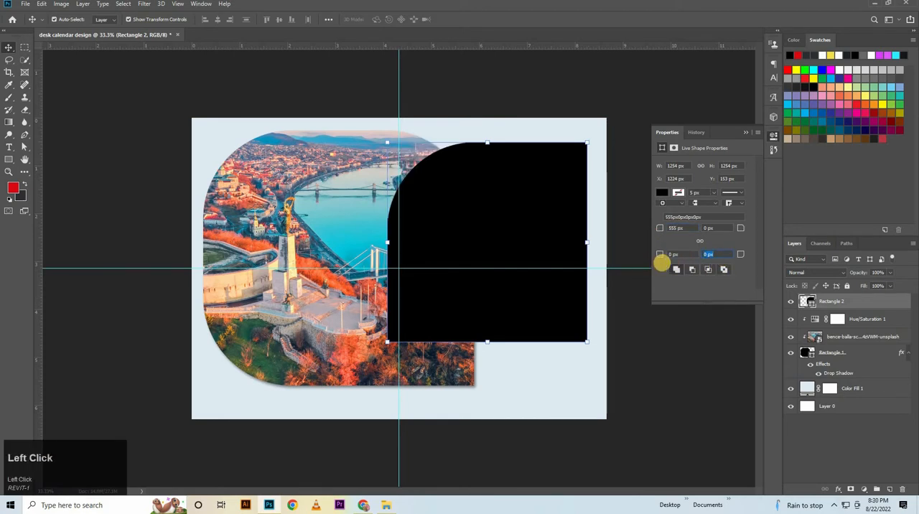
{"action": "key", "text": "Return"}
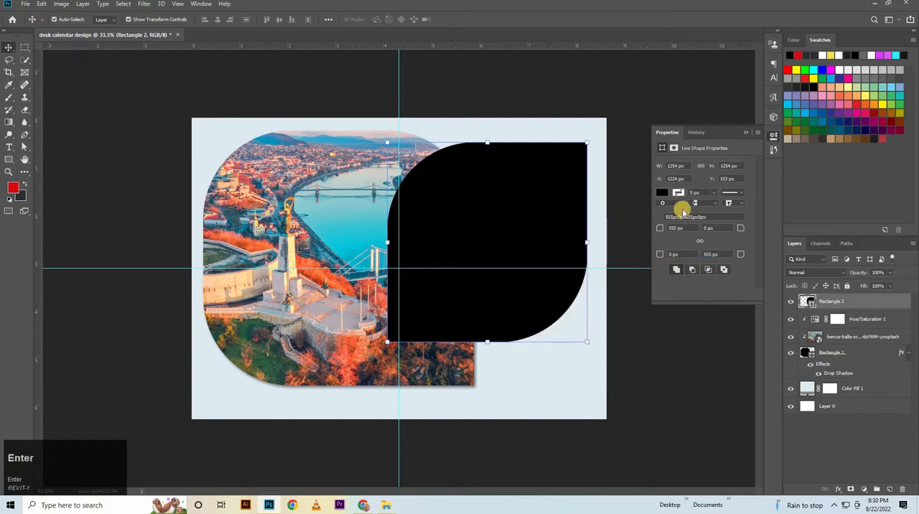
{"action": "left_click", "coordinate": [744, 133]}
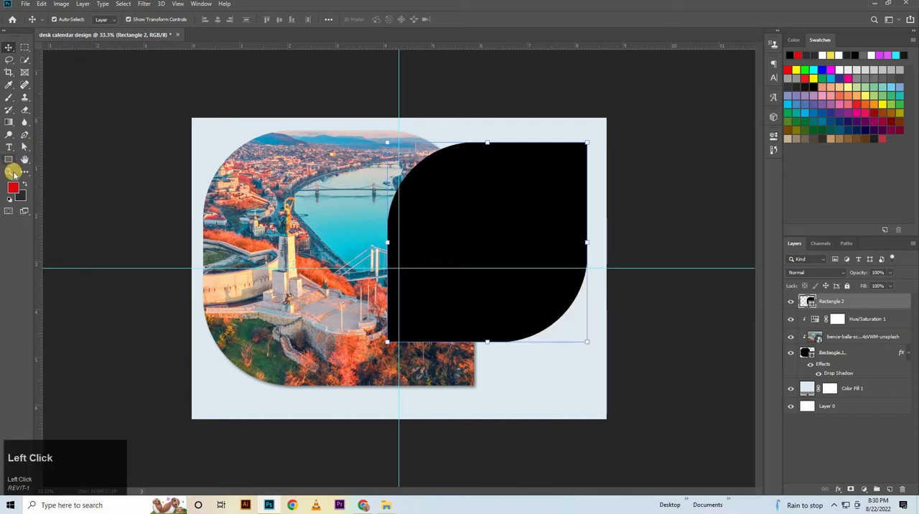
Add a dark-red to red linear Gradient Overlay to the Rectangle 2 layer, with angle 125° and scale 150%, leaving its drop shadow off.
{"action": "double_click", "coordinate": [884, 301]}
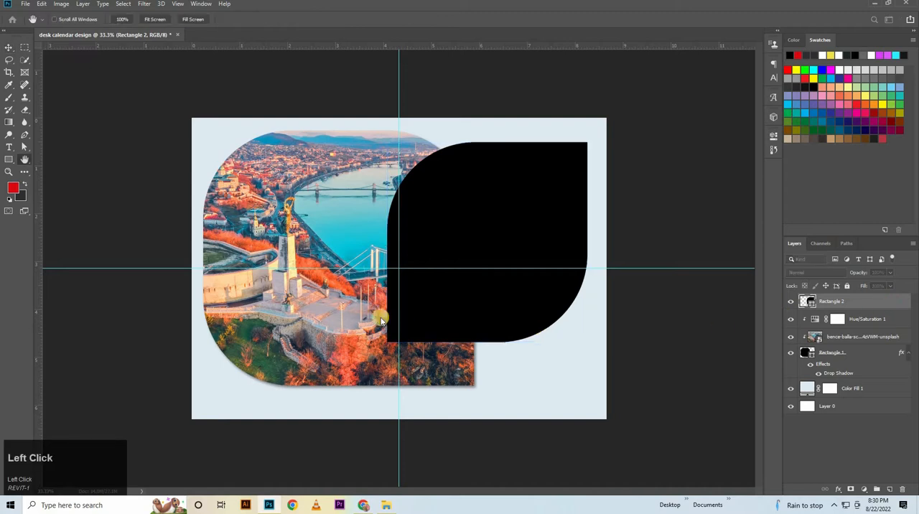
{"action": "left_click", "coordinate": [332, 308]}
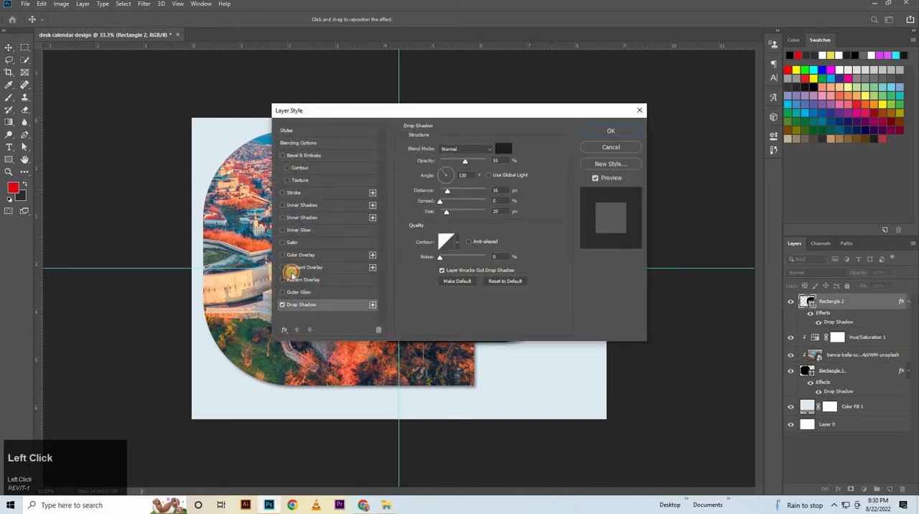
{"action": "left_click", "coordinate": [299, 268]}
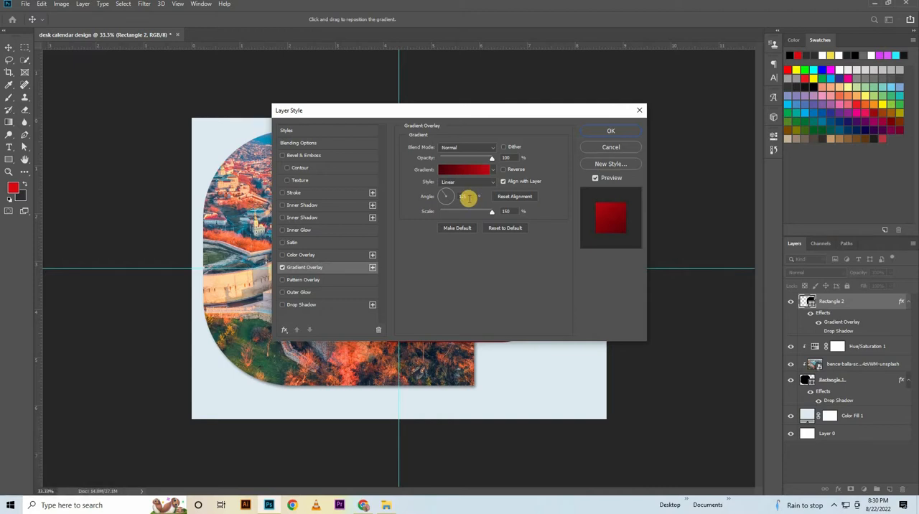
{"action": "left_click_drag", "start_coordinate": [469, 199], "coordinate": [393, 234]}
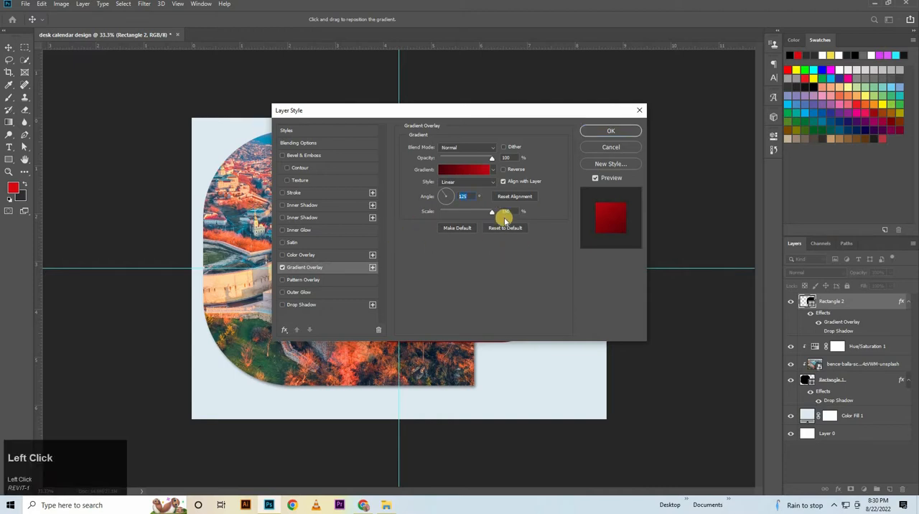
Check the colors of the start, middle and end stops in the Rectangle 2 layer's red gradient.
{"action": "left_click", "coordinate": [466, 182]}
{"action": "left_click", "coordinate": [459, 186]}
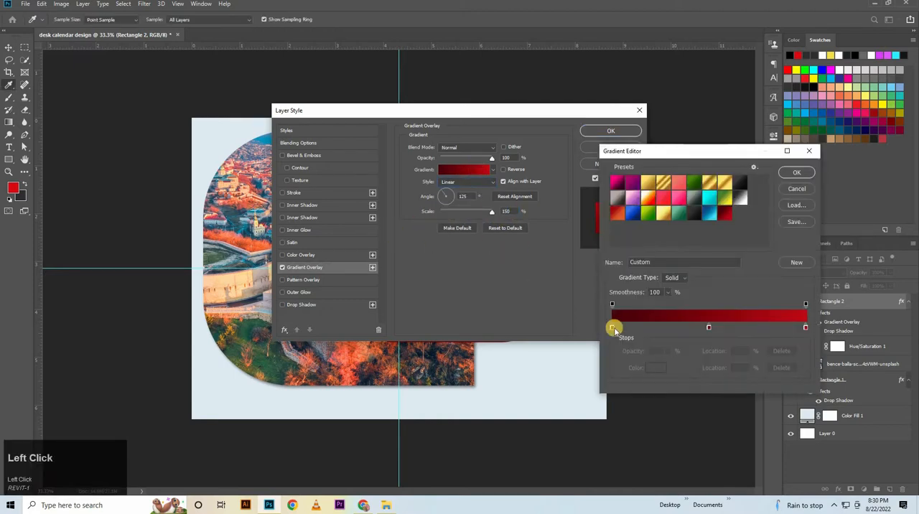
{"action": "left_click", "coordinate": [613, 328]}
{"action": "left_click", "coordinate": [655, 367]}
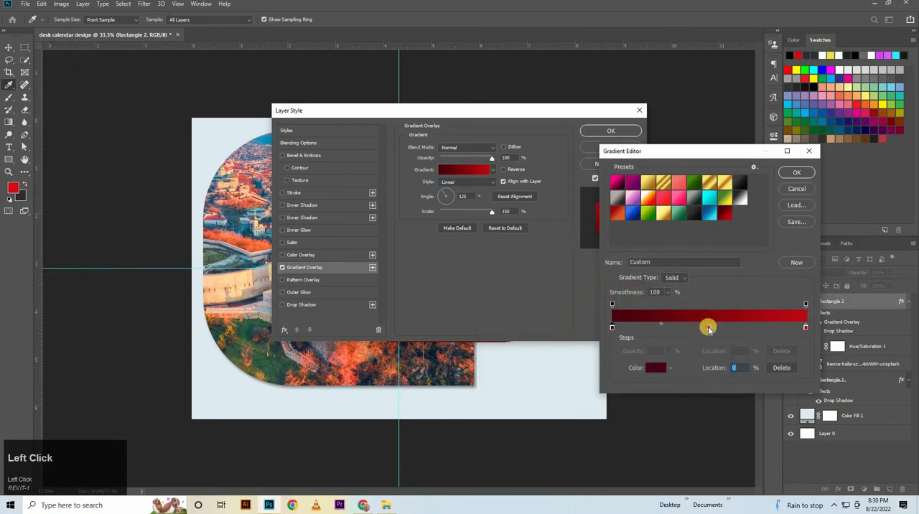
{"action": "left_click", "coordinate": [708, 328]}
{"action": "left_click", "coordinate": [655, 368]}
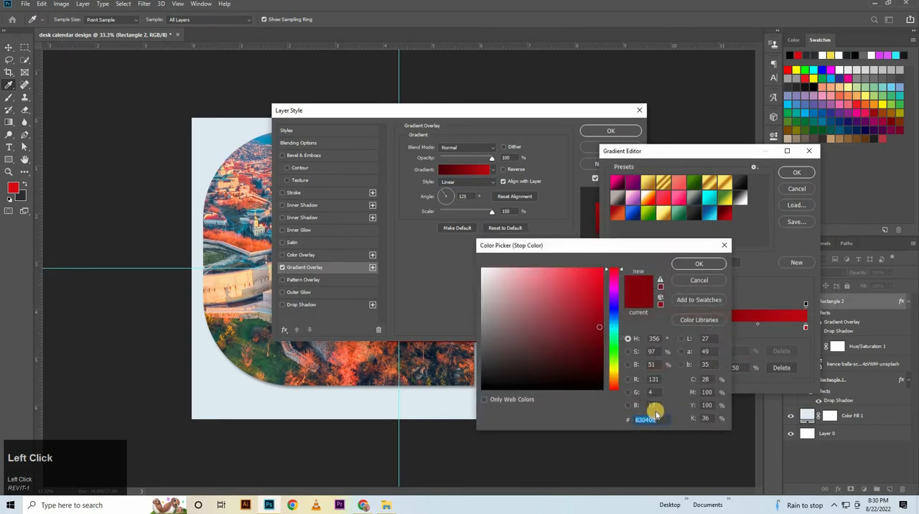
{"action": "left_click", "coordinate": [708, 264]}
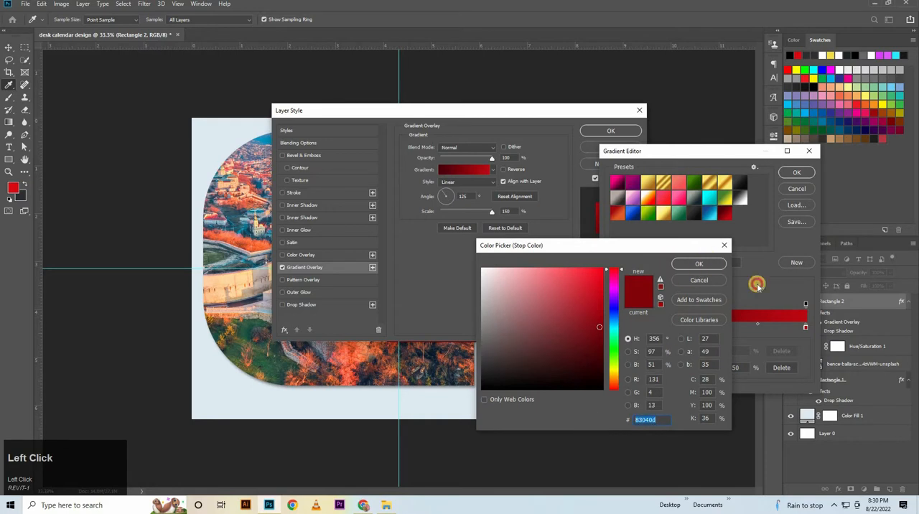
{"action": "double_click", "coordinate": [805, 328]}
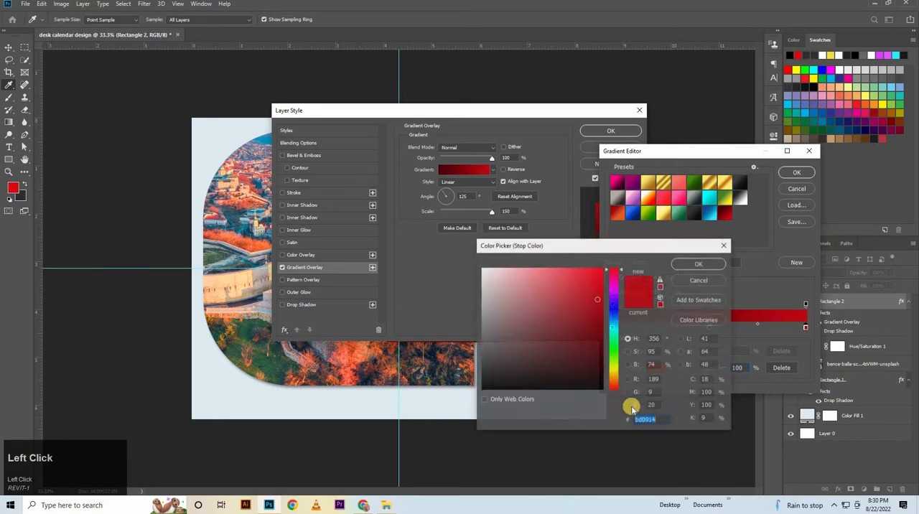
{"action": "left_click", "coordinate": [707, 264]}
{"action": "left_click", "coordinate": [785, 173]}
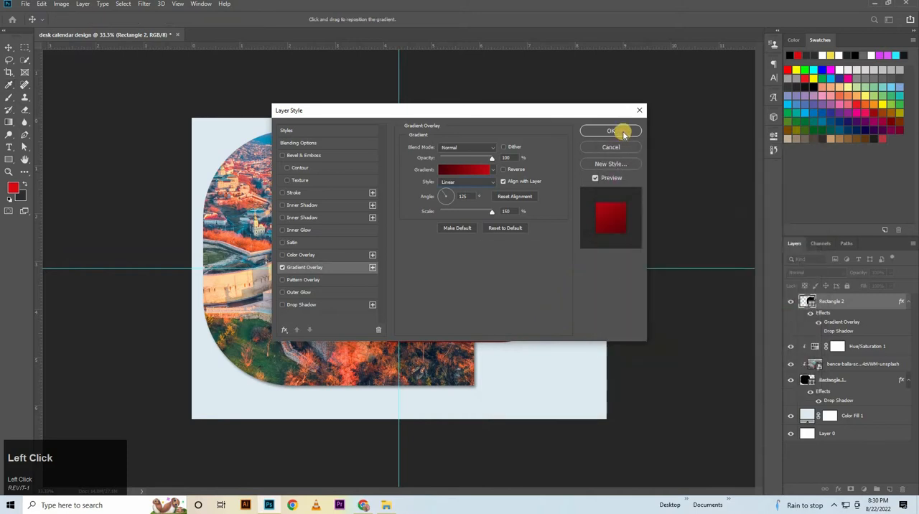
Enable the Rectangle 2 layer's drop shadow with 70% opacity and a distance of 30 px.
{"action": "left_click_drag", "start_coordinate": [275, 100], "coordinate": [553, 100]}
{"action": "left_click", "coordinate": [578, 304]}
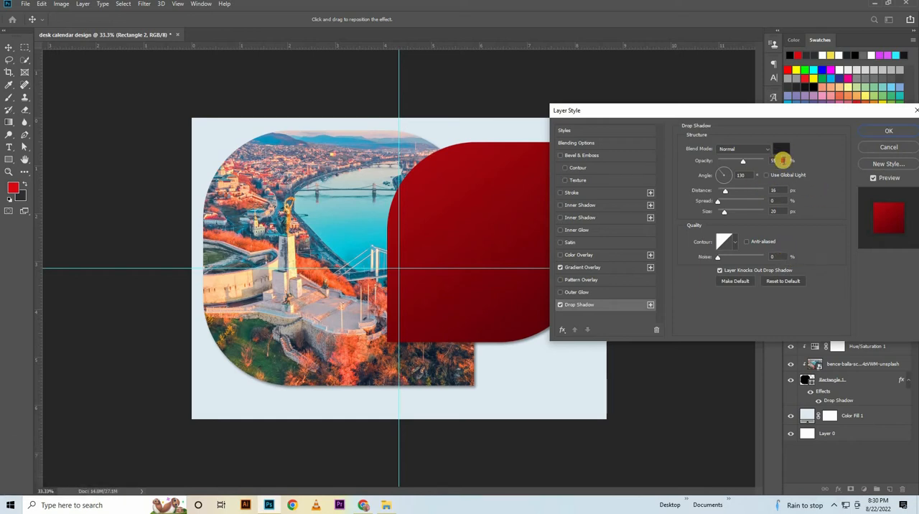
{"action": "left_click", "coordinate": [783, 160]}
{"action": "type", "text": "70"}
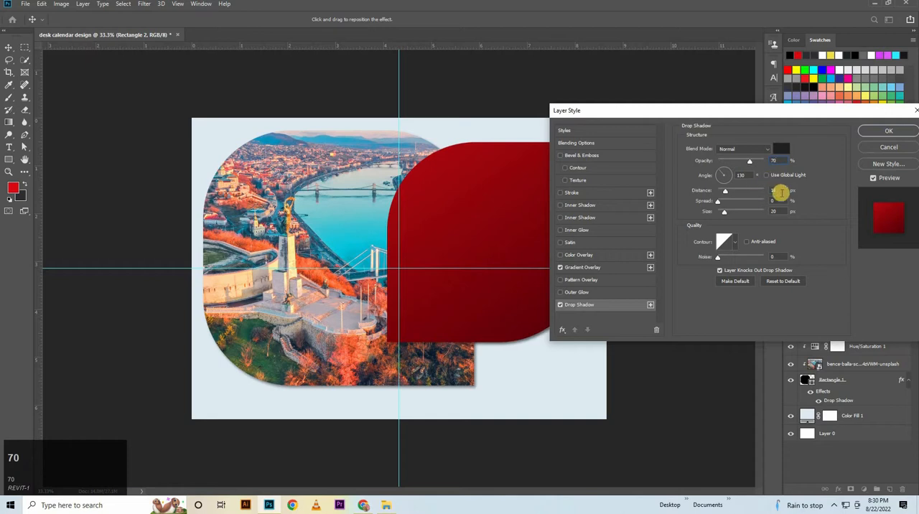
{"action": "left_click", "coordinate": [717, 181]}
{"action": "left_click", "coordinate": [784, 193]}
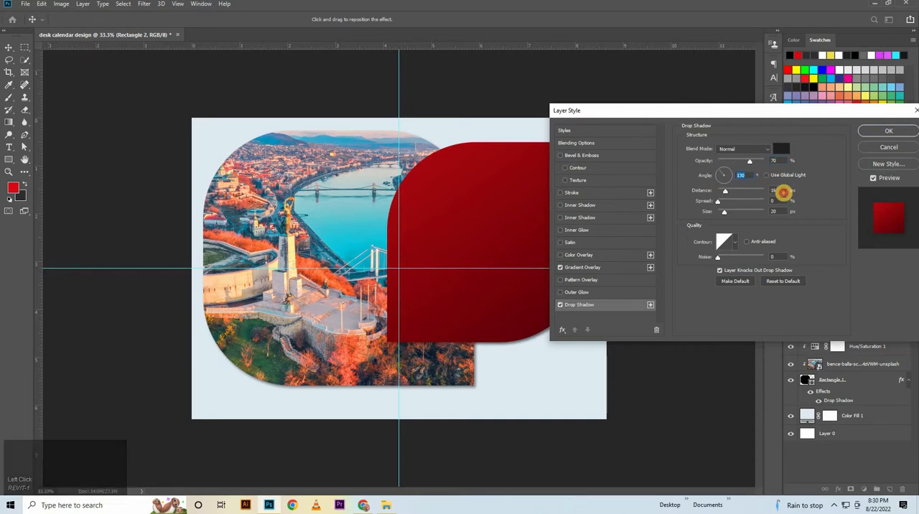
{"action": "left_click_drag", "start_coordinate": [732, 206], "coordinate": [732, 207]}
{"action": "type", "text": "30"}
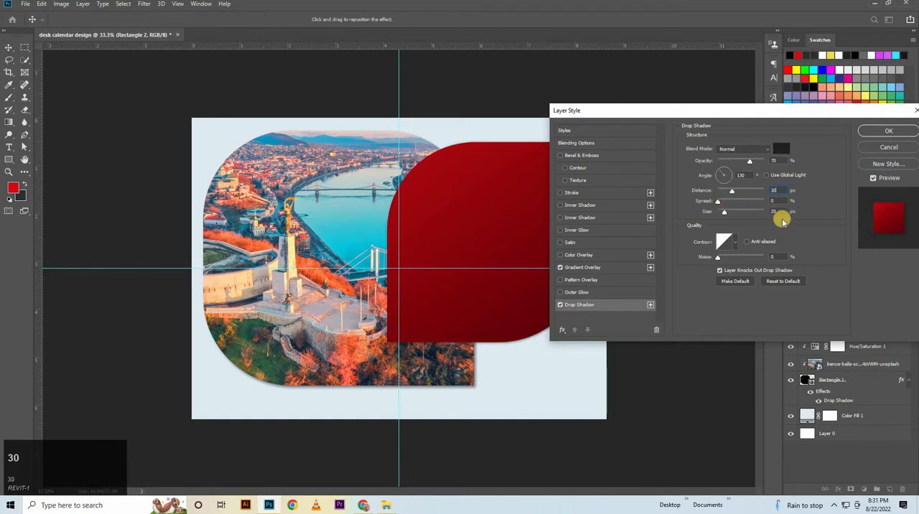
Set the drop shadow's size to 50 px and its noise to 2%, and apply the layer style.
{"action": "left_click", "coordinate": [779, 210]}
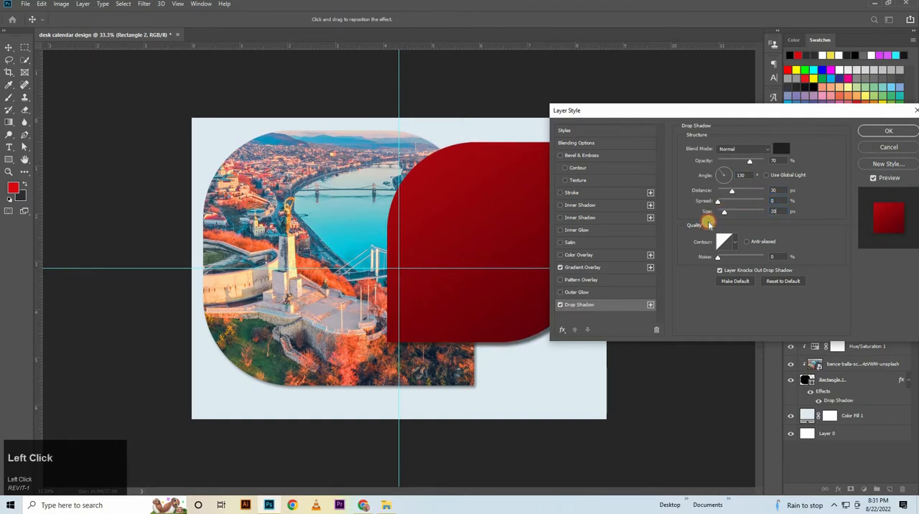
{"action": "type", "text": "50"}
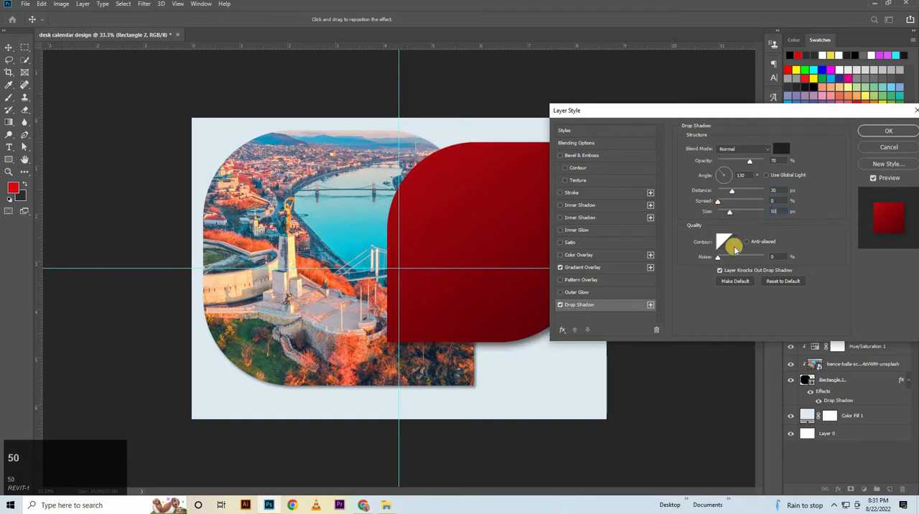
{"action": "left_click_drag", "start_coordinate": [774, 257], "coordinate": [753, 265]}
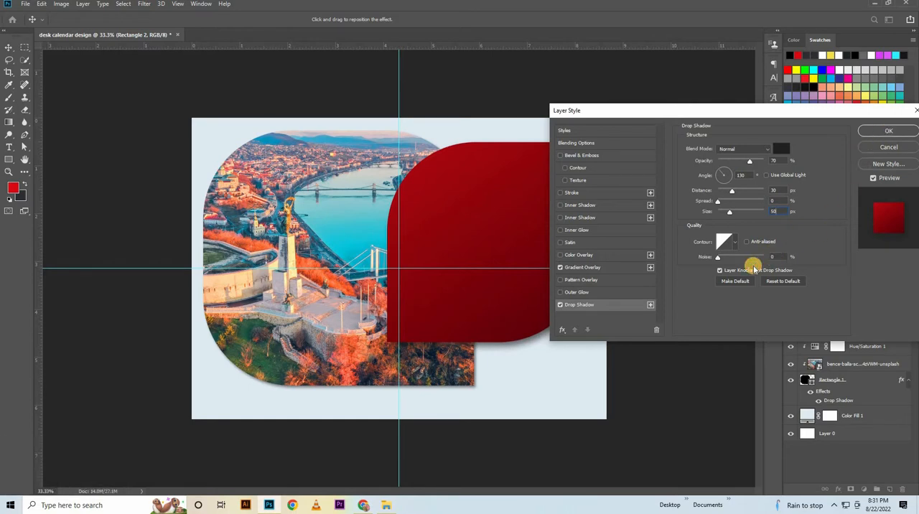
{"action": "key", "text": "Up"}
{"action": "key", "text": "Up"}
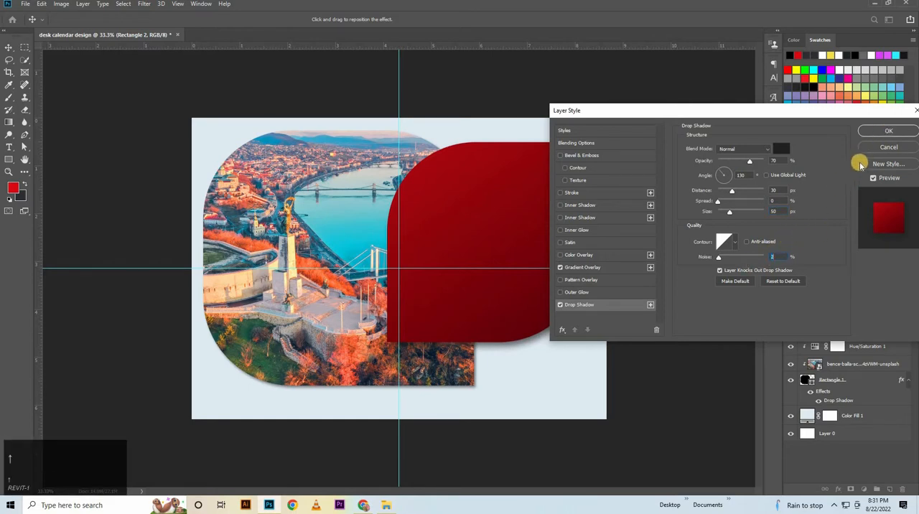
{"action": "left_click", "coordinate": [888, 132]}
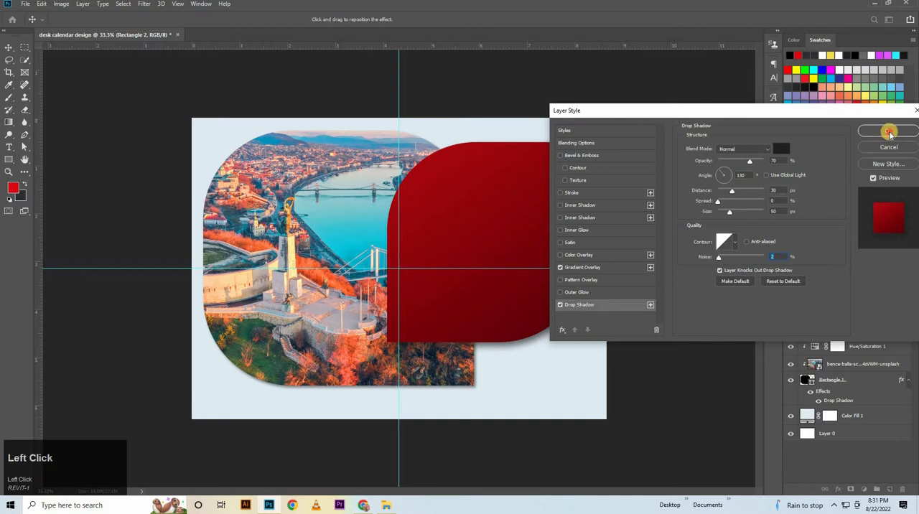
Create a 463 × 463 px ellipse from its center and move it onto the red shape, to about X 1851 px, Y 416 px.
{"action": "right_click", "coordinate": [8, 160]}
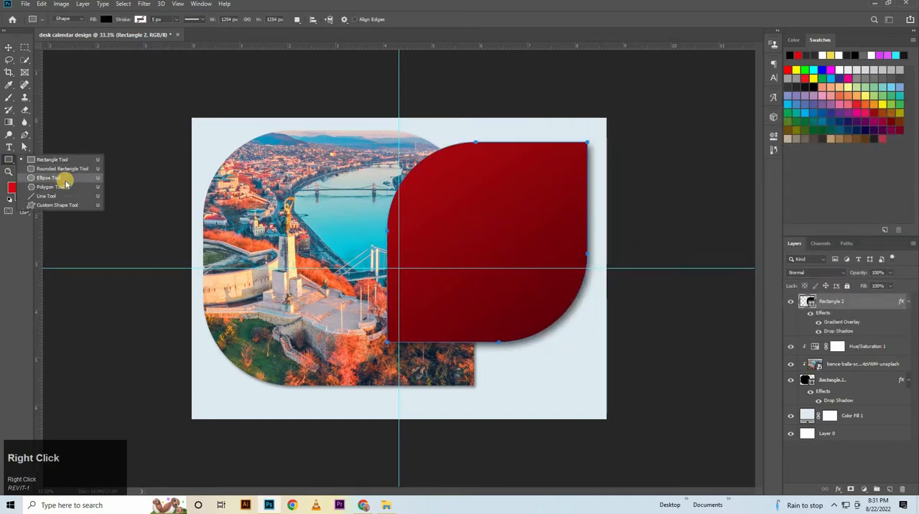
{"action": "left_click", "coordinate": [64, 178]}
{"action": "left_click", "coordinate": [342, 233]}
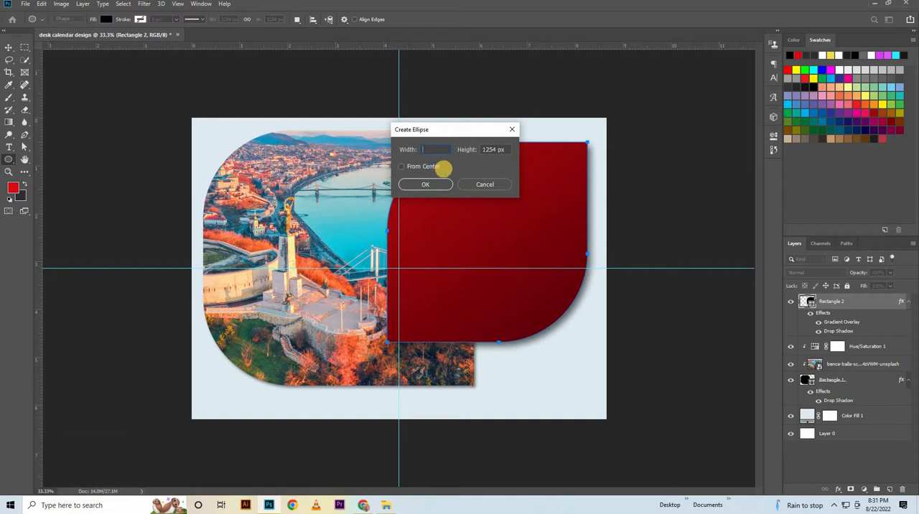
{"action": "type", "text": "463"}
{"action": "left_click", "coordinate": [363, 185]}
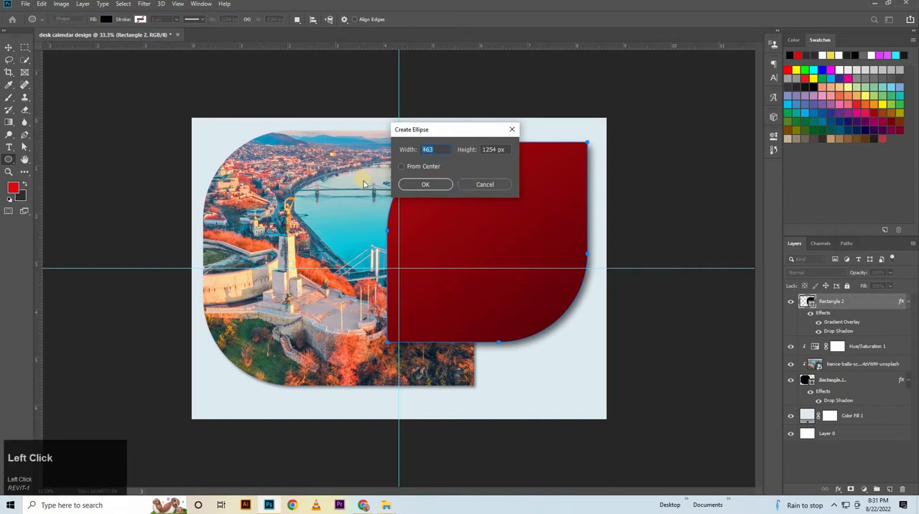
{"action": "key", "text": "ctrl+c"}
{"action": "left_click", "coordinate": [492, 150]}
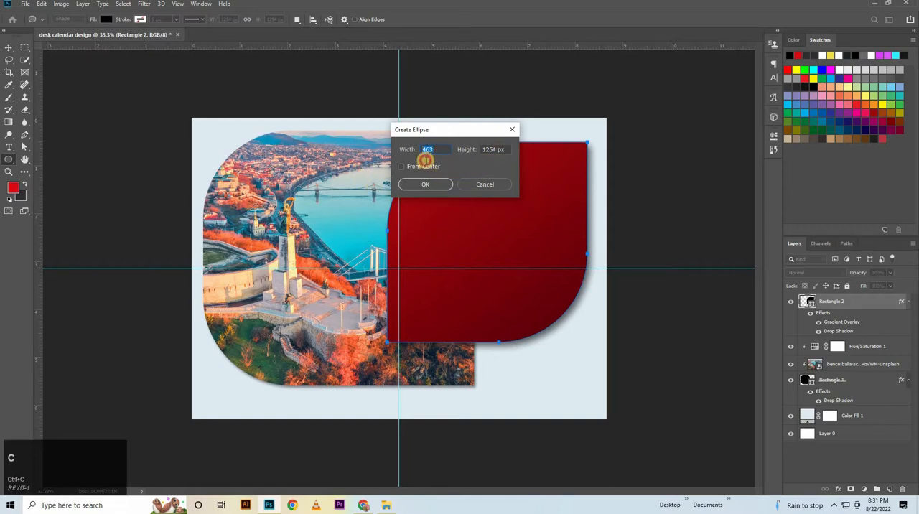
{"action": "key", "text": "ctrl+v"}
{"action": "left_click", "coordinate": [423, 184]}
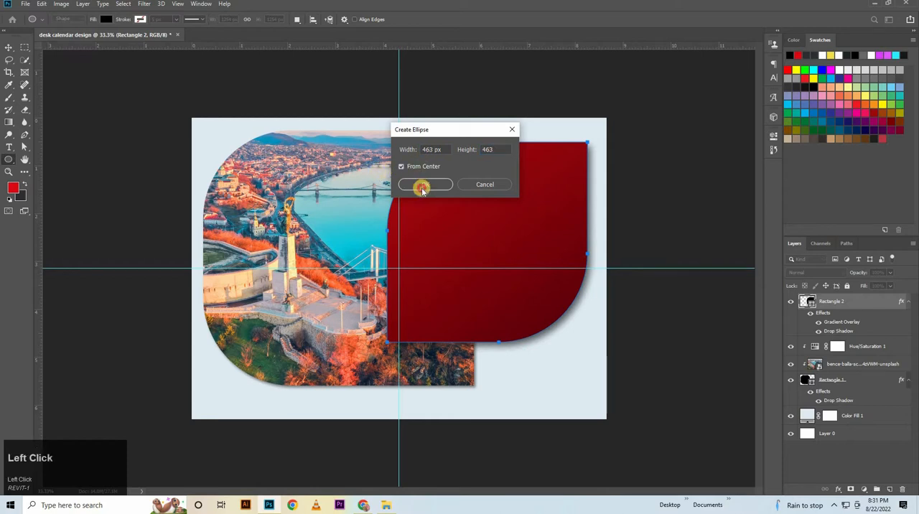
{"action": "left_click", "coordinate": [9, 47]}
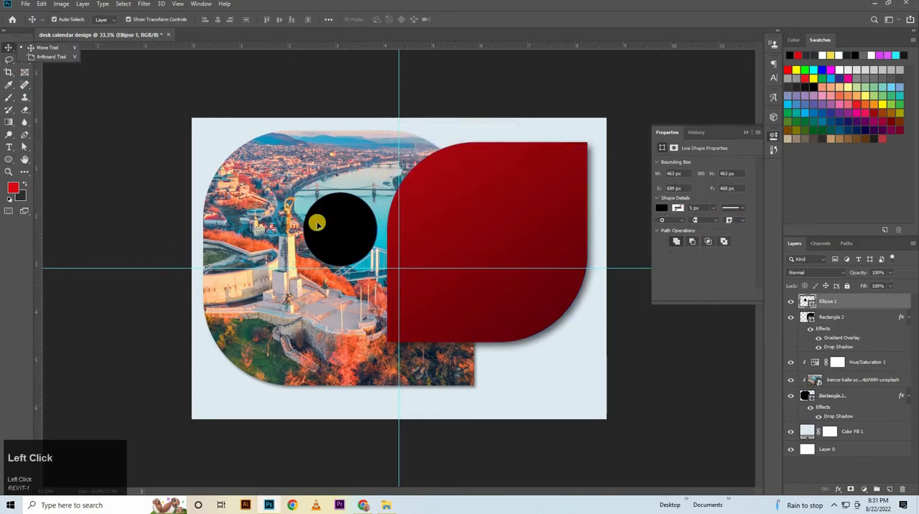
{"action": "left_click_drag", "start_coordinate": [318, 220], "coordinate": [517, 222]}
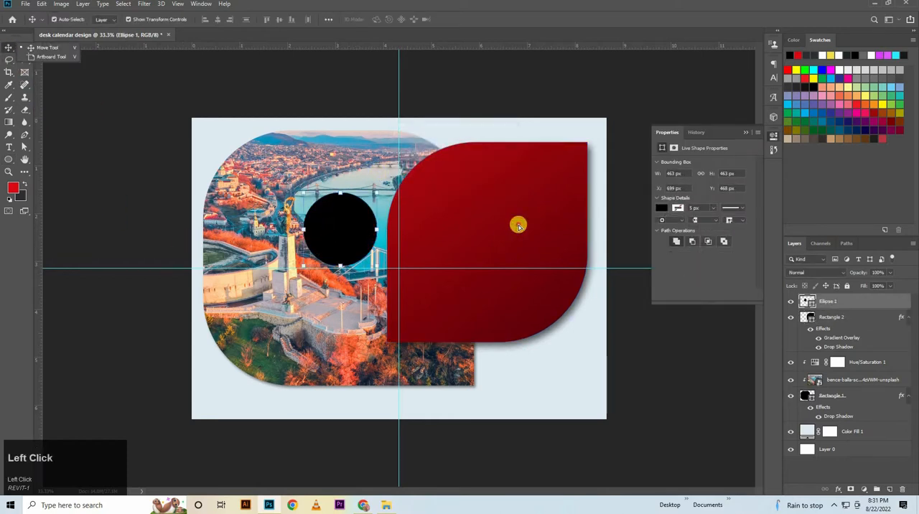
Change the Ellipse 1 circle's fill color to dark gray #2d2f31.
{"action": "double_click", "coordinate": [811, 305]}
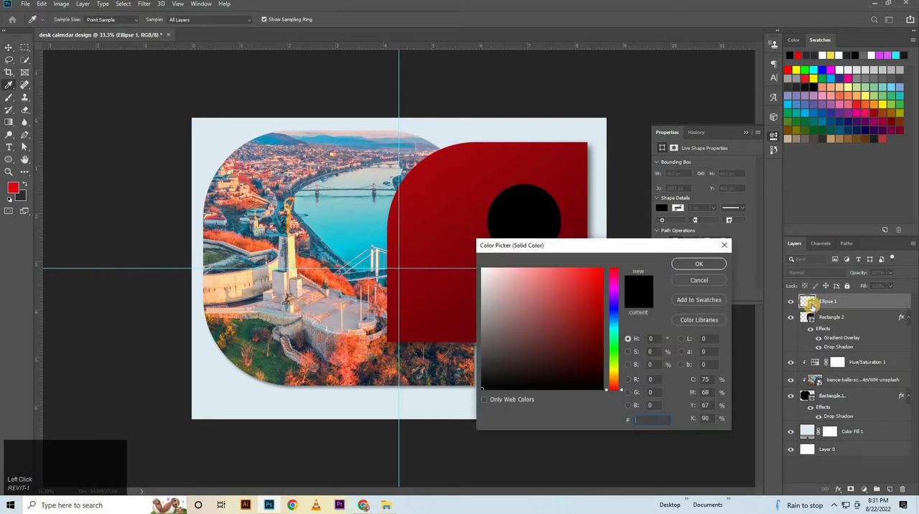
{"action": "type", "text": "2"}
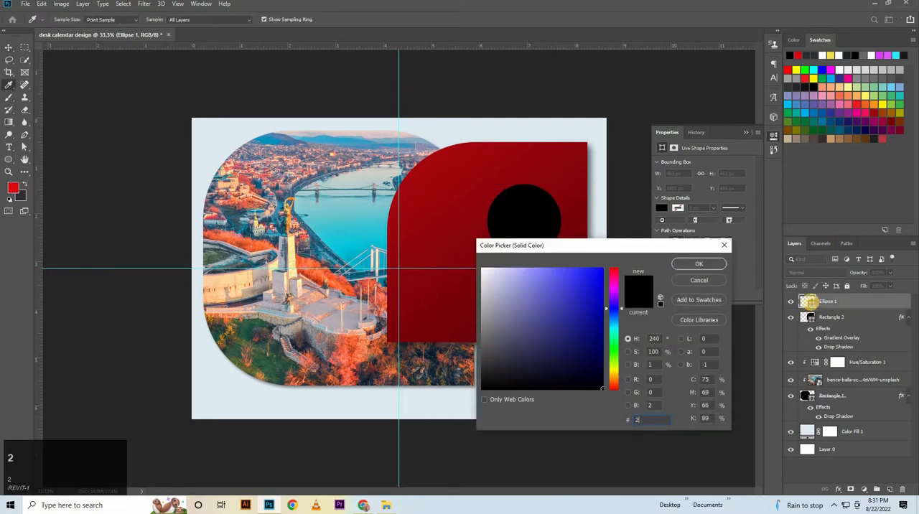
{"action": "type", "text": "d2f31"}
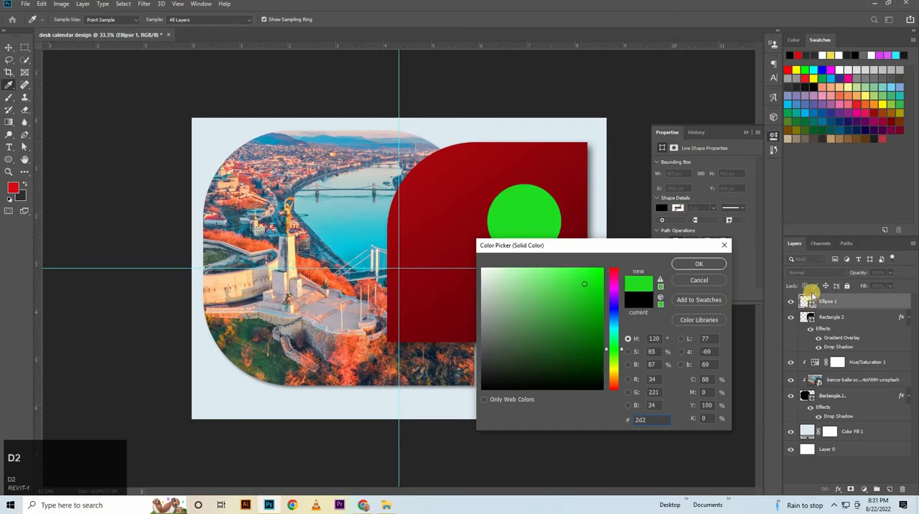
{"action": "left_click", "coordinate": [710, 264]}
Move the gray circle over the red shape's upper-right corner, to X 2129 px, Y 8 px, and set its layer opacity to 88%.
{"action": "left_click_drag", "start_coordinate": [559, 191], "coordinate": [576, 164]}
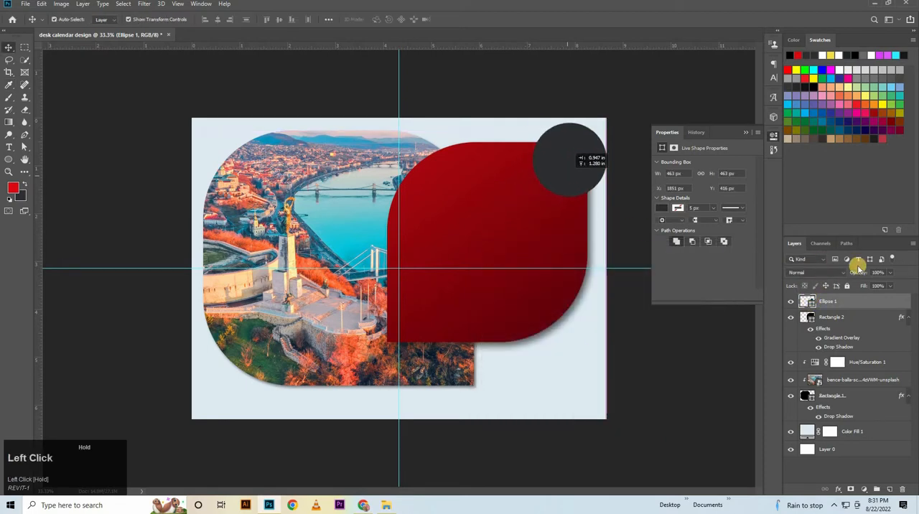
{"action": "left_click_drag", "start_coordinate": [858, 273], "coordinate": [853, 274]}
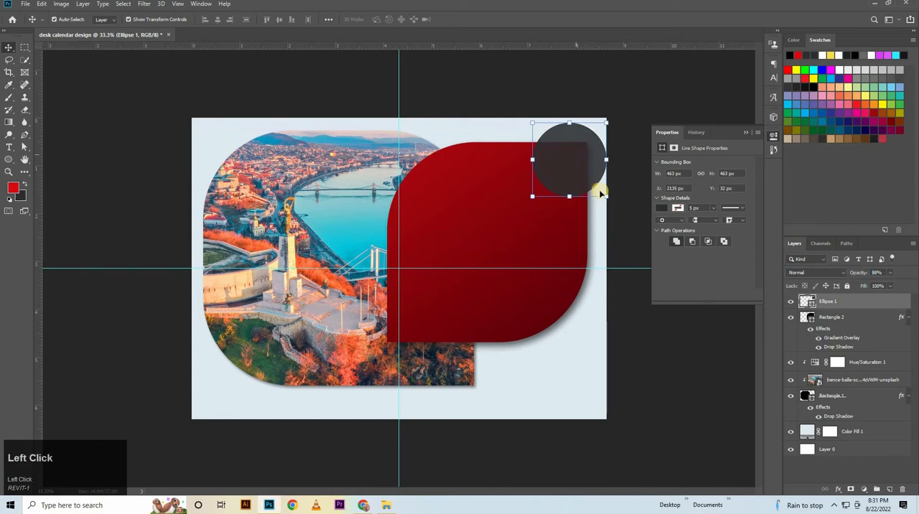
{"action": "key", "text": "Up"}
{"action": "key", "text": "Up"}
{"action": "key", "text": "Up"}
{"action": "key", "text": "Up"}
{"action": "key", "text": "Up"}
{"action": "key", "text": "Up"}
{"action": "key", "text": "Up"}
{"action": "key", "text": "Up"}
{"action": "key", "text": "Up"}
{"action": "key", "text": "Up"}
{"action": "key", "text": "Up"}
{"action": "key", "text": "Up"}
{"action": "key", "text": "Up"}
{"action": "key", "text": "Up"}
{"action": "key", "text": "Up"}
{"action": "key", "text": "Up"}
{"action": "key", "text": "Up"}
{"action": "key", "text": "Up"}
{"action": "key", "text": "Up"}
{"action": "key", "text": "Up"}
{"action": "key", "text": "Left"}
{"action": "key", "text": "Left"}
{"action": "key", "text": "Left"}
{"action": "key", "text": "Left"}
{"action": "key", "text": "Left"}
{"action": "key", "text": "Left"}
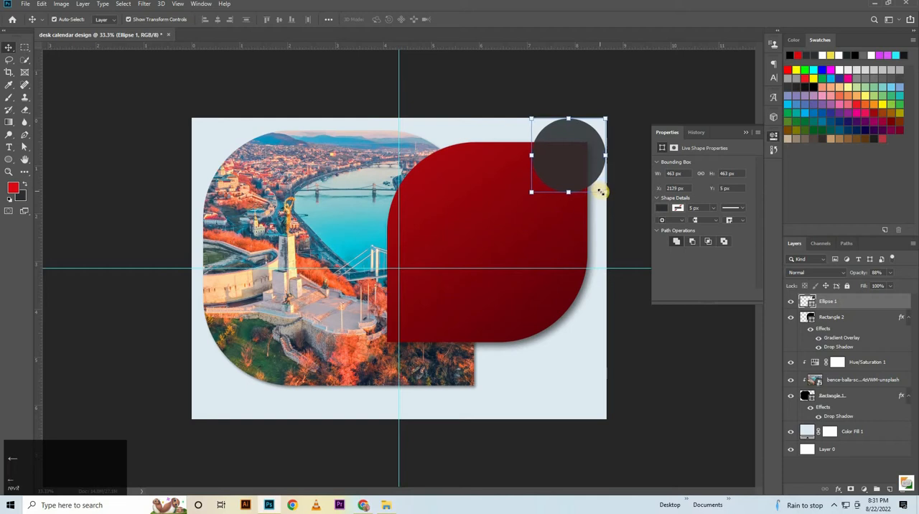
{"action": "key", "text": "Down"}
{"action": "key", "text": "Down"}
{"action": "key", "text": "Down"}
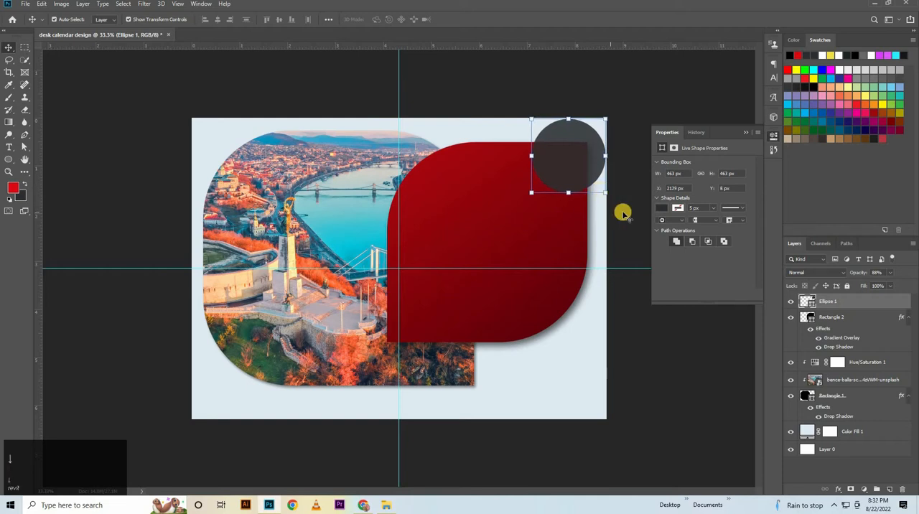
Duplicate the Ellipse 1 layer and enlarge the copy around its center to about 547 × 547 px.
{"action": "left_click", "coordinate": [843, 302]}
{"action": "key", "text": "ctrl+j"}
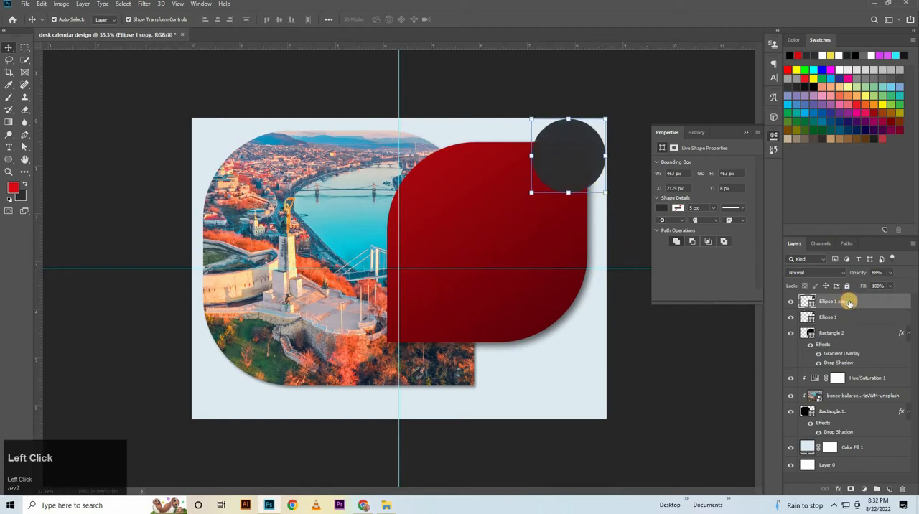
{"action": "left_click_drag", "start_coordinate": [567, 194], "coordinate": [568, 200]}
{"action": "left_click", "coordinate": [459, 20]}
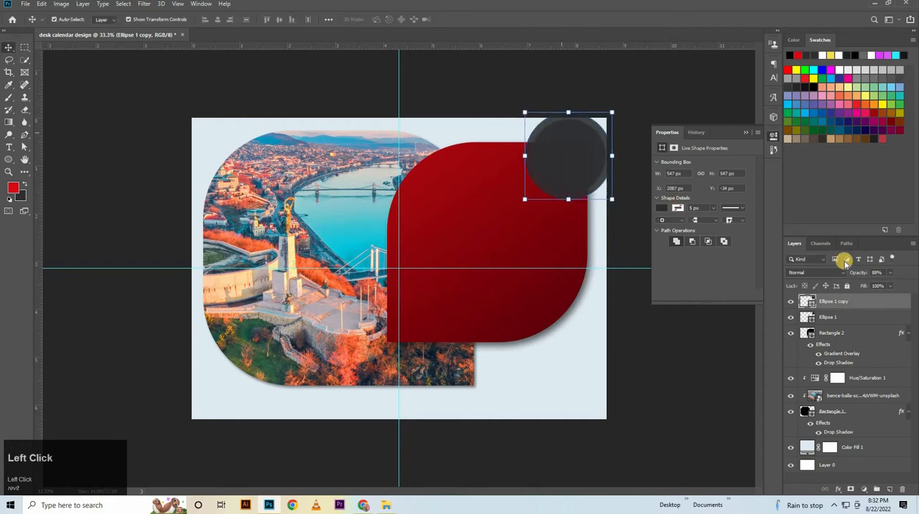
Hide the Ellipse 1 layer and, with the enlarged copy's outline as a selection, rasterize Rectangle 2 and erase its area inside the circle.
{"action": "left_click", "coordinate": [791, 317]}
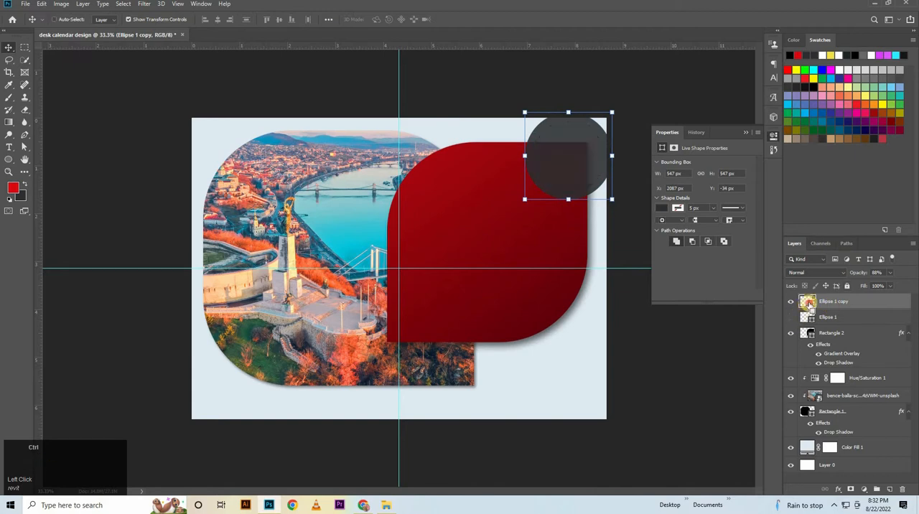
{"action": "left_click", "coordinate": [808, 302], "text": "ctrl"}
{"action": "left_click", "coordinate": [831, 333]}
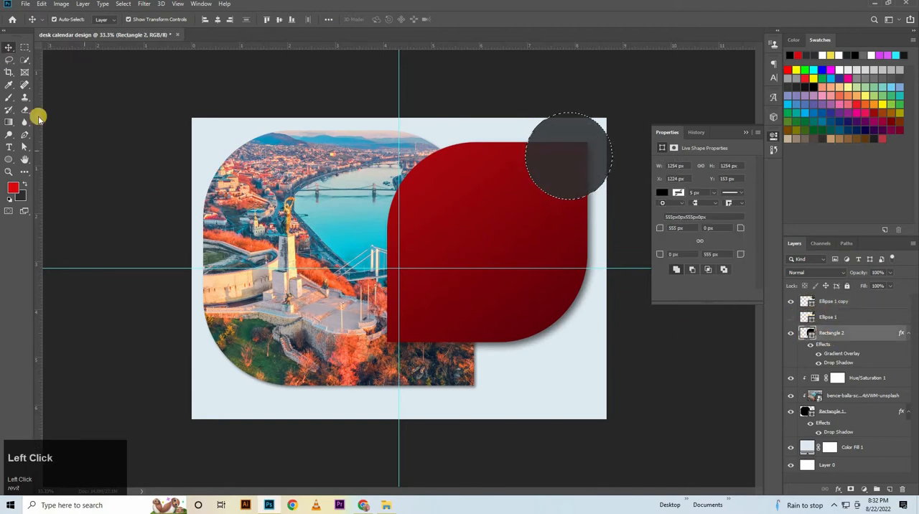
{"action": "left_click", "coordinate": [25, 110]}
{"action": "left_click", "coordinate": [115, 109]}
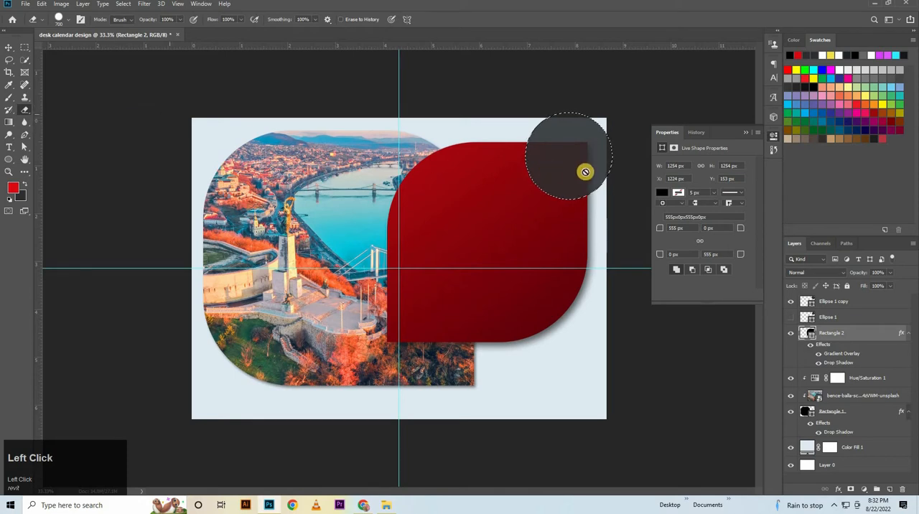
{"action": "left_click", "coordinate": [585, 171]}
{"action": "left_click", "coordinate": [415, 186]}
{"action": "mouse_move", "coordinate": [566, 153]}
{"action": "left_mouse_down"}
{"action": "mouse_move", "coordinate": [570, 183]}
{"action": "mouse_move", "coordinate": [577, 113]}
{"action": "mouse_move", "coordinate": [568, 111]}
{"action": "mouse_move", "coordinate": [570, 158]}
{"action": "left_mouse_up"}
{"action": "left_click", "coordinate": [570, 158]}
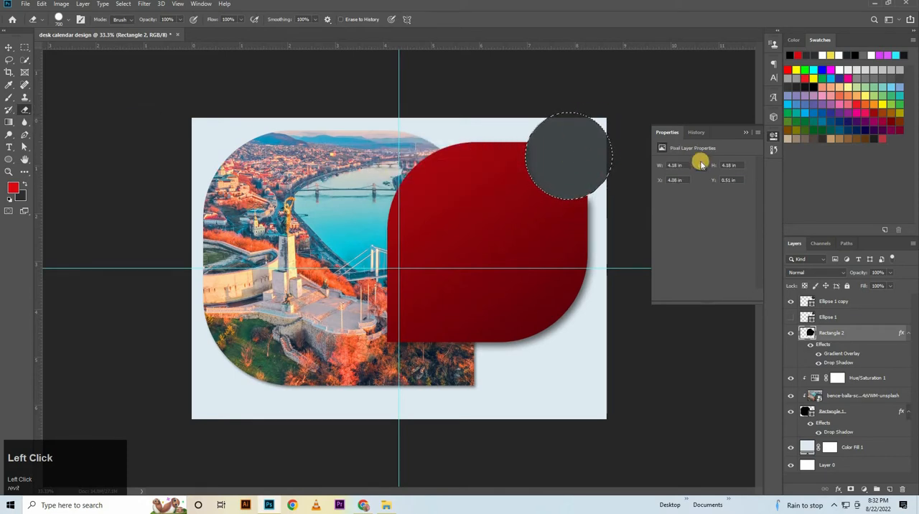
Clear the selection, delete the Ellipse 1 copy layer and make the Ellipse 1 layer visible again.
{"action": "key", "text": "ctrl+d"}
{"action": "left_click", "coordinate": [811, 303]}
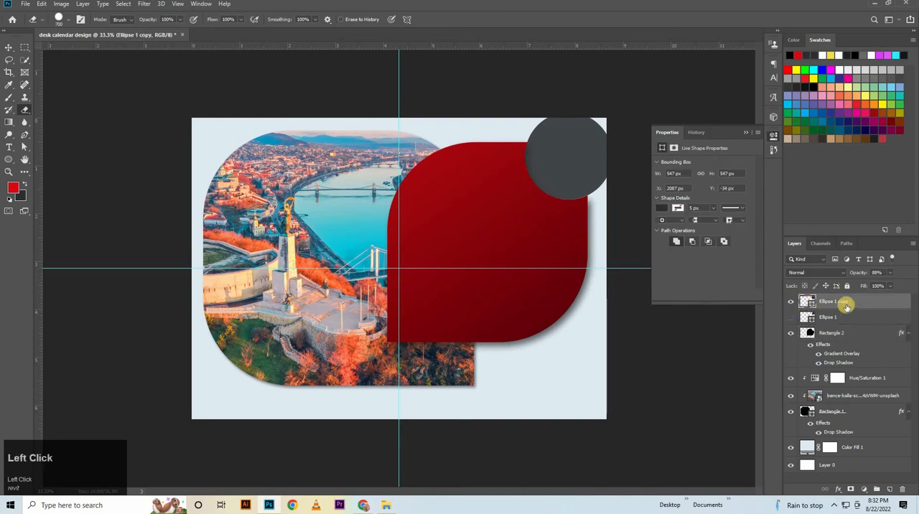
{"action": "key", "text": "Delete"}
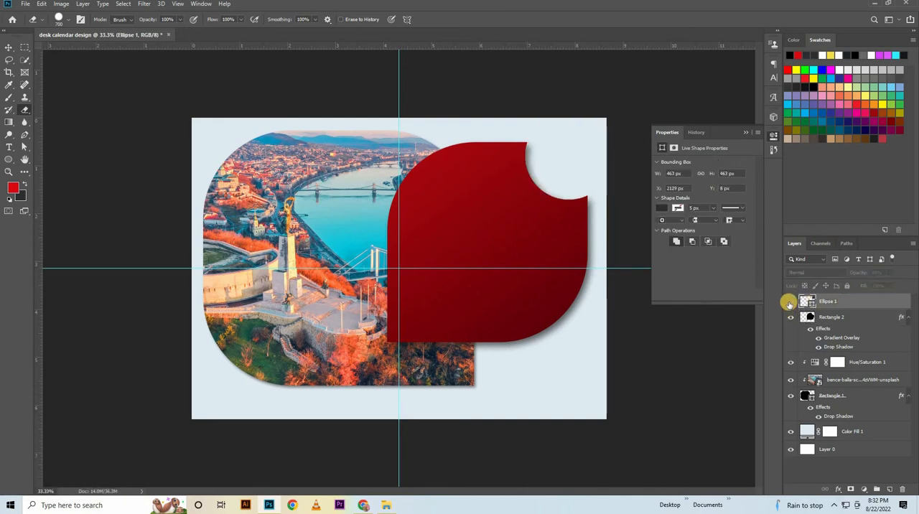
{"action": "left_click", "coordinate": [790, 303]}
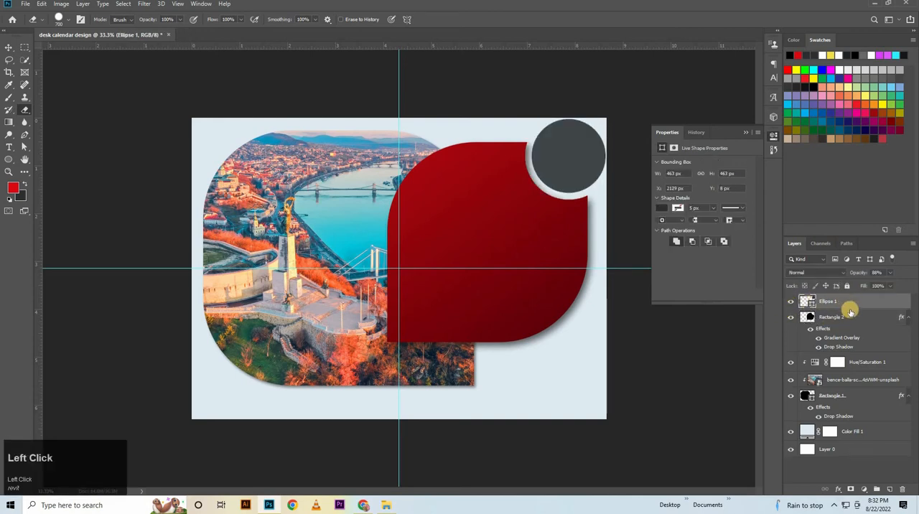
Add a drop shadow to the Ellipse 1 circle with a distance of 16 px and a size of 20 px.
{"action": "double_click", "coordinate": [865, 302]}
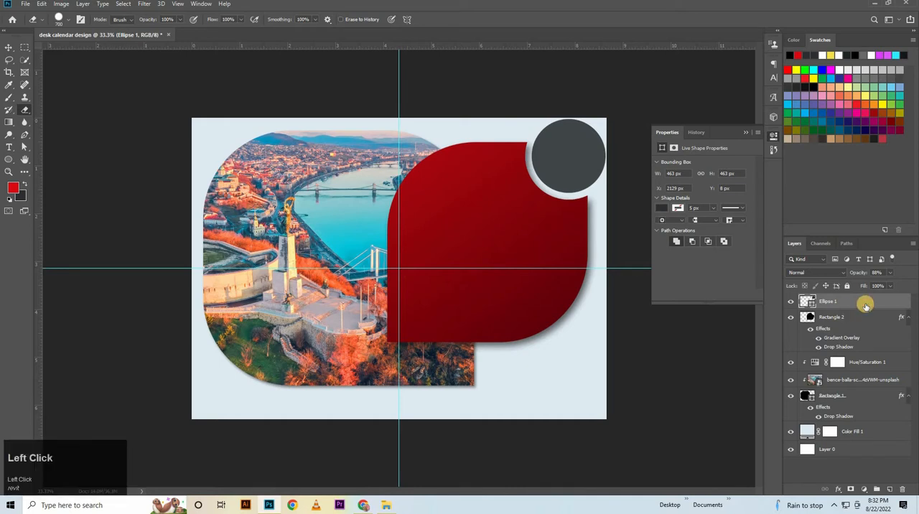
{"action": "left_click_drag", "start_coordinate": [692, 109], "coordinate": [337, 217]}
{"action": "left_click", "coordinate": [216, 415]}
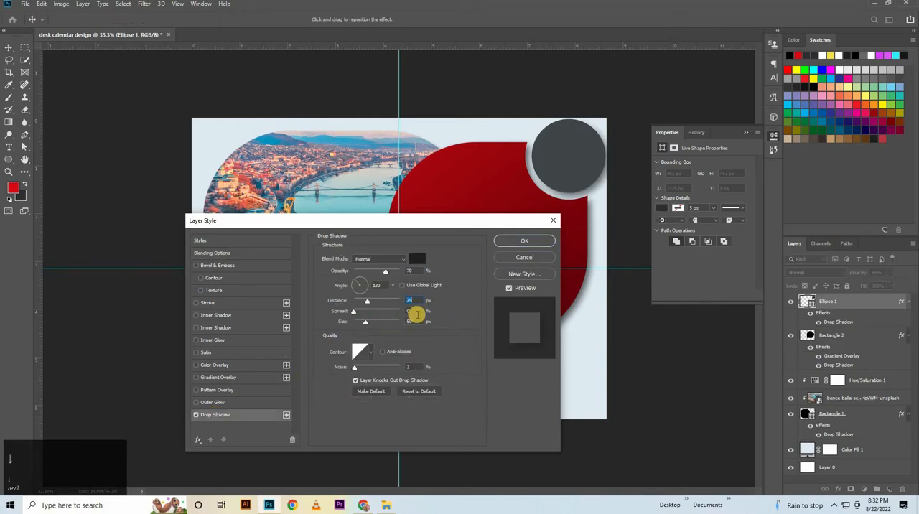
{"action": "scroll", "coordinate": [420, 313], "scroll_direction": "down", "scroll_amount": 14}
{"action": "left_click", "coordinate": [364, 322]}
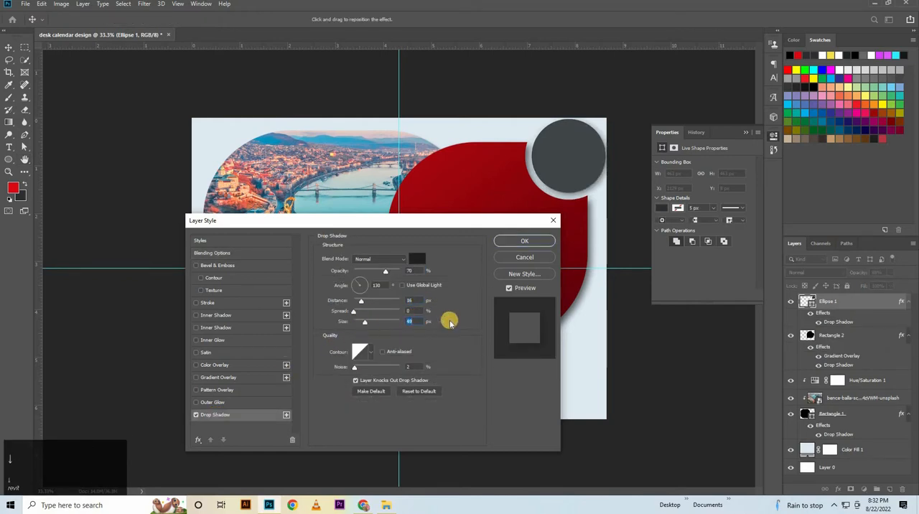
{"action": "scroll", "coordinate": [430, 331], "scroll_direction": "down", "scroll_amount": 1}
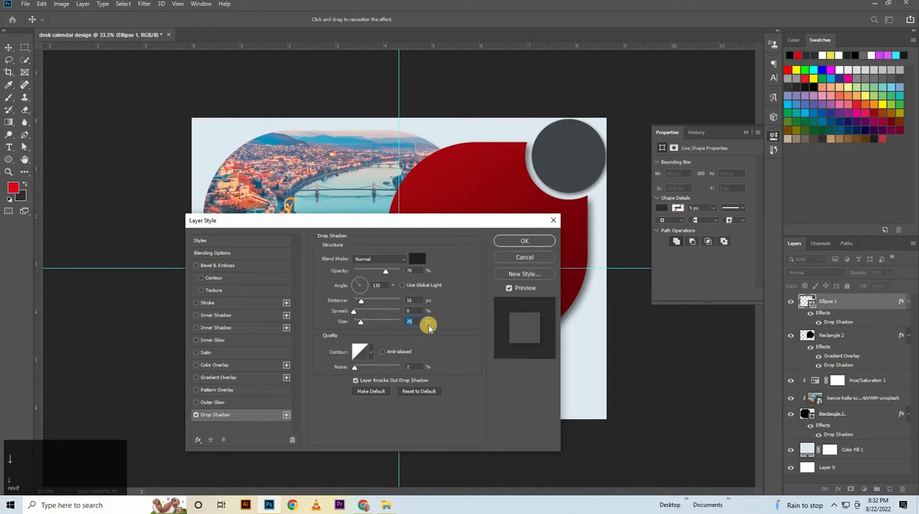
{"action": "key", "text": "Down"}
{"action": "key", "text": "Down"}
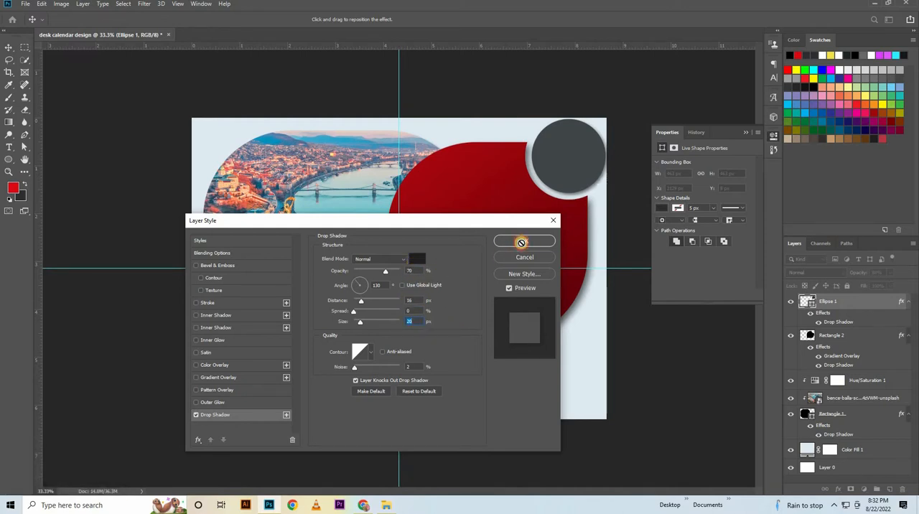
{"action": "left_click", "coordinate": [522, 241]}
Move the Ellipse 1 and Rectangle 2 layers together 10 px left and 10 px down.
{"action": "left_click", "coordinate": [829, 336], "text": "shift"}
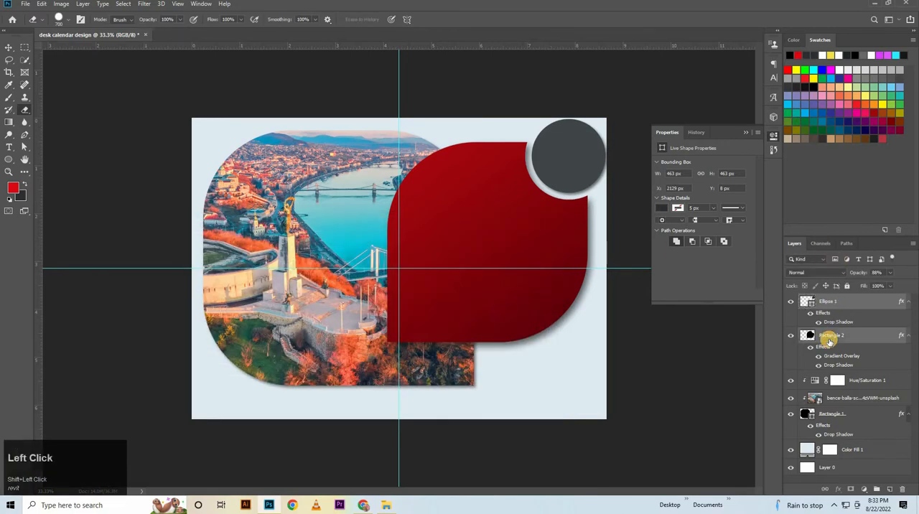
{"action": "key", "text": "v"}
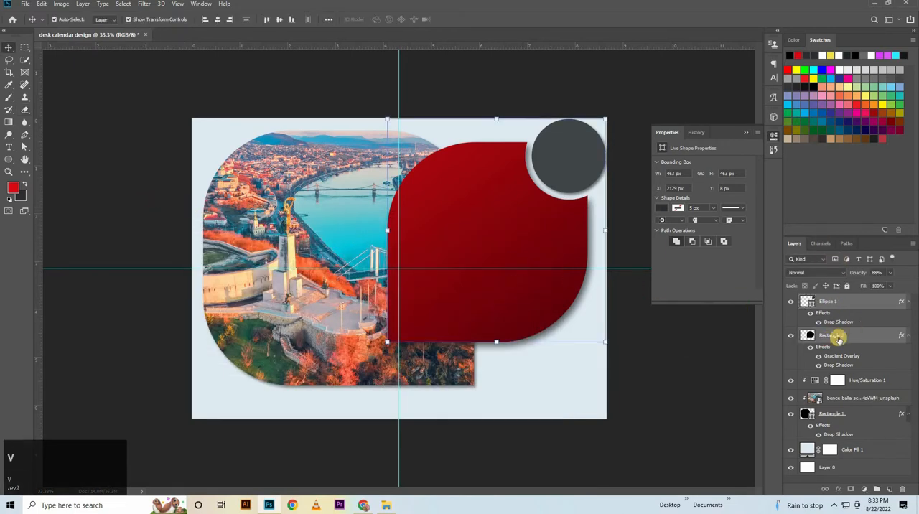
{"action": "key", "text": "ctrl+t"}
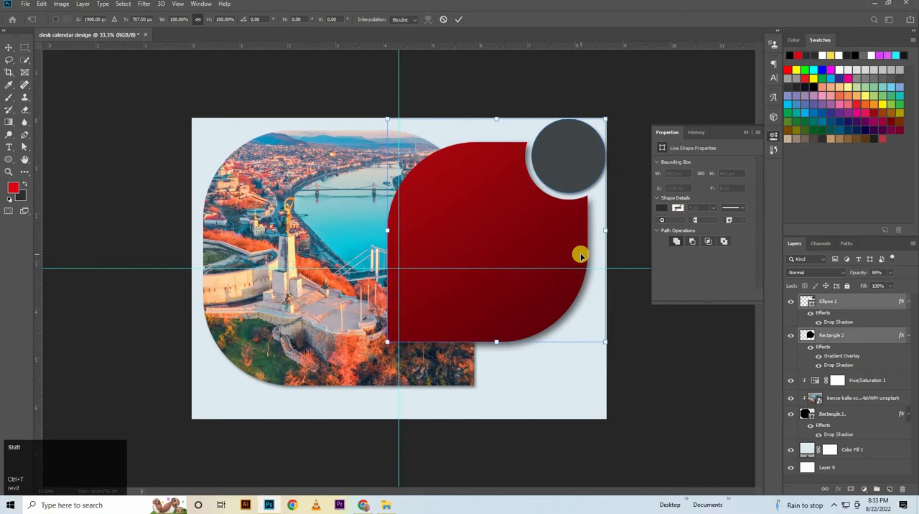
{"action": "key", "text": "shift+Left"}
{"action": "key", "text": "shift+Down"}
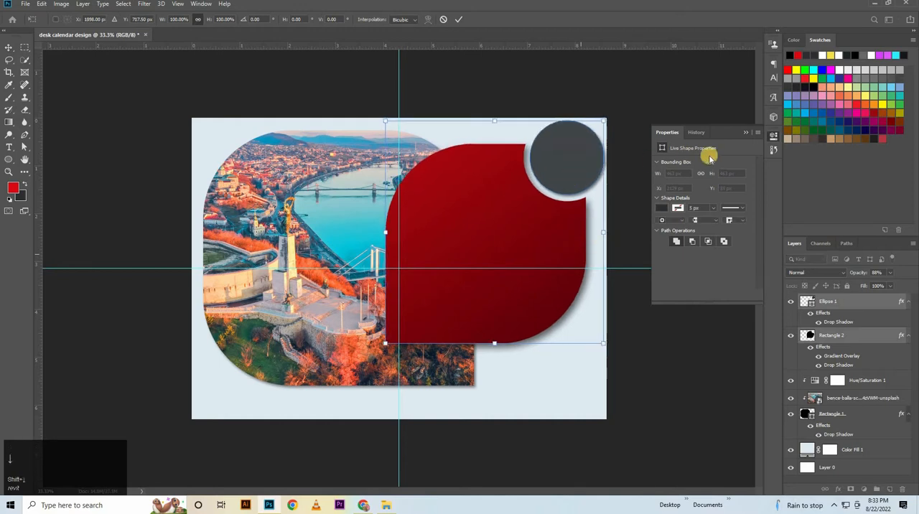
{"action": "left_click", "coordinate": [746, 134]}
{"action": "left_click", "coordinate": [697, 136]}
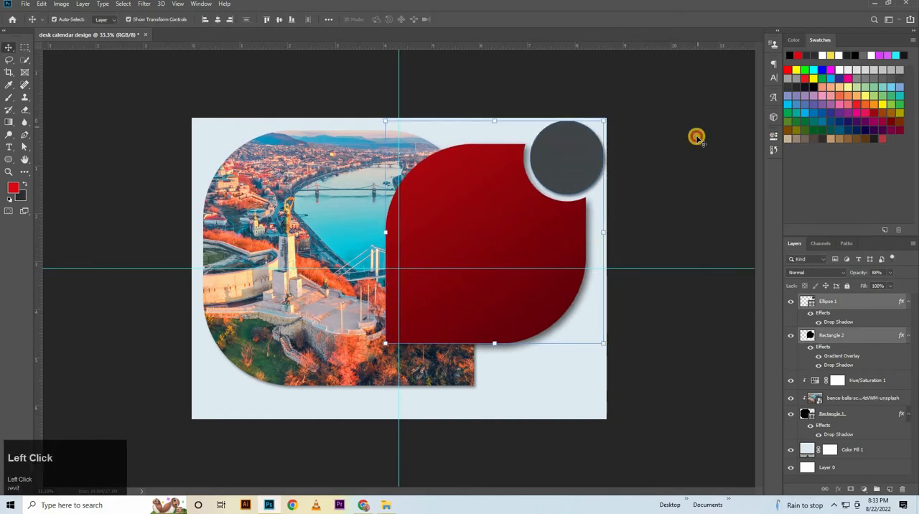
{"action": "left_click", "coordinate": [697, 137]}
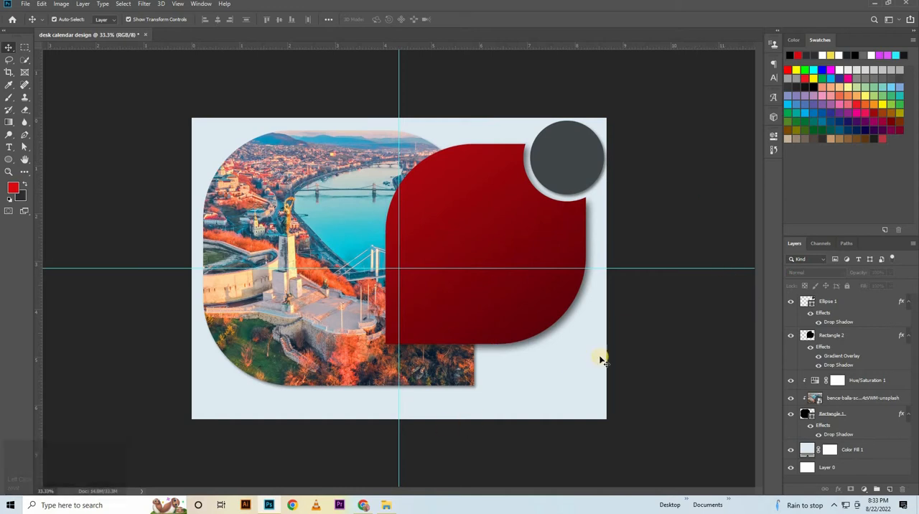
Add the text AUGUST on a new layer above Ellipse 1, placed just over the red shape's upper edge.
{"action": "key", "text": "ctrl+space"}
{"action": "left_click", "coordinate": [540, 293]}
{"action": "left_click_drag", "start_coordinate": [540, 293], "coordinate": [570, 291]}
{"action": "key", "text": "space"}
{"action": "left_click_drag", "start_coordinate": [597, 153], "coordinate": [460, 303]}
{"action": "left_click", "coordinate": [861, 305]}
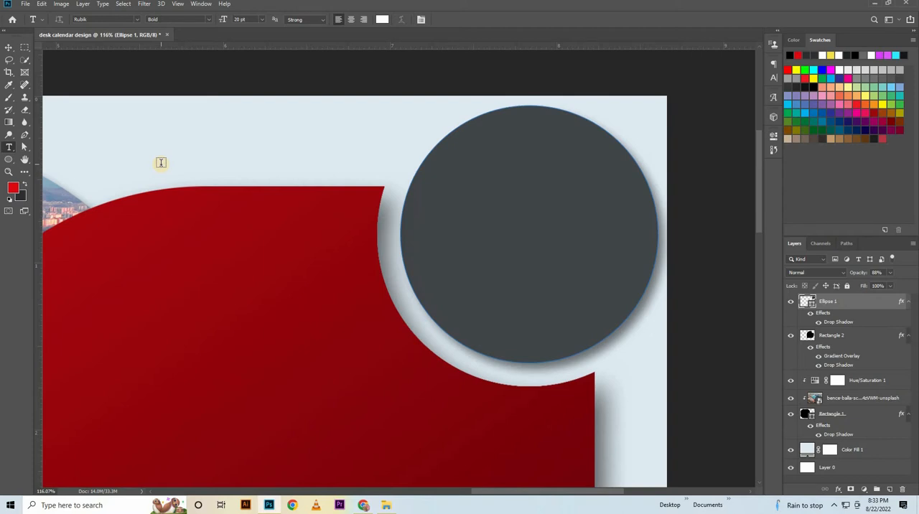
{"action": "left_click", "coordinate": [136, 123]}
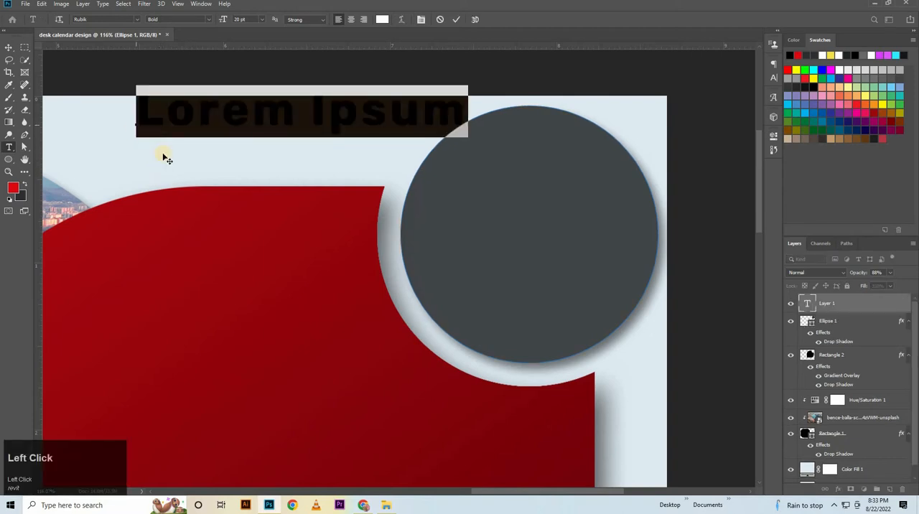
{"action": "key", "text": "Caps_Lock"}
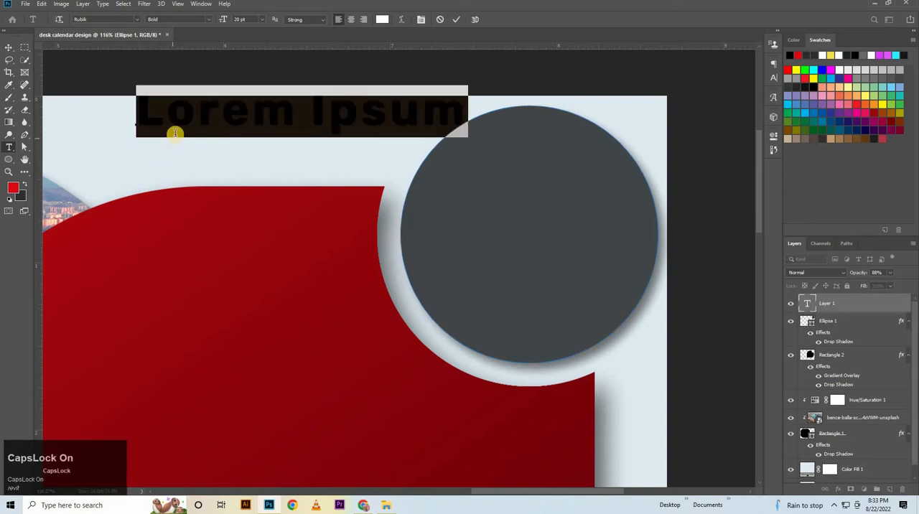
{"action": "type", "text": "A"}
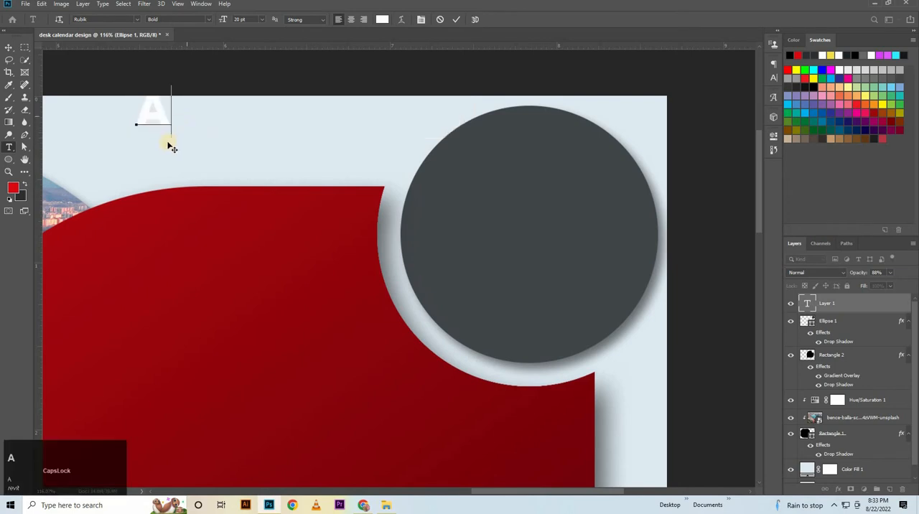
{"action": "type", "text": "U"}
{"action": "left_click_drag", "start_coordinate": [169, 145], "coordinate": [172, 176]}
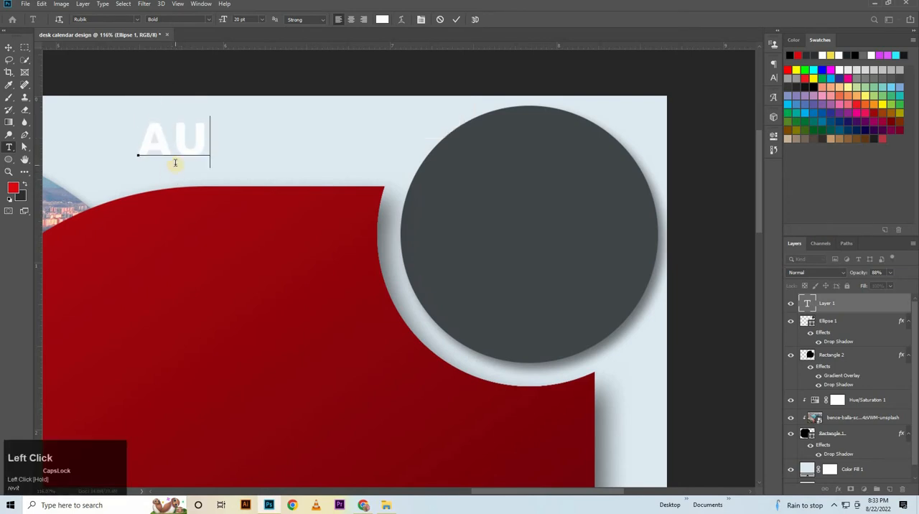
{"action": "type", "text": "GUST"}
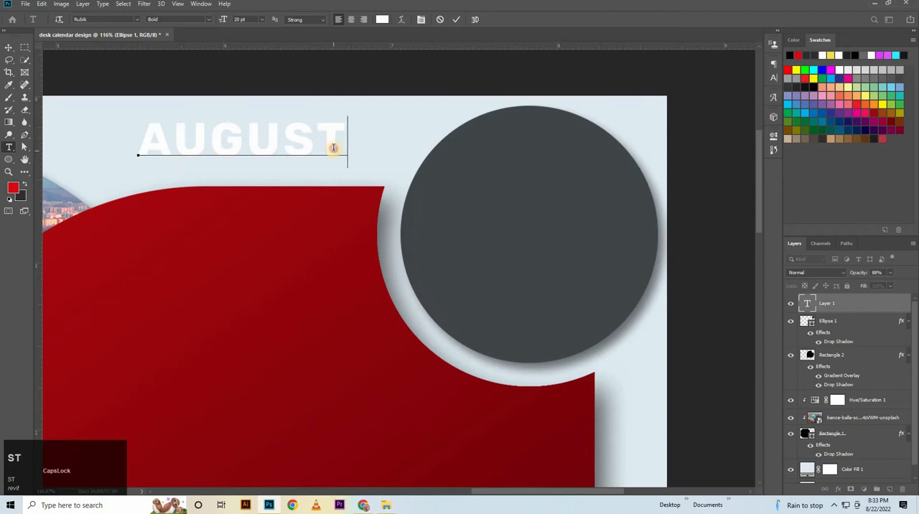
{"action": "left_click_drag", "start_coordinate": [333, 148], "coordinate": [286, 153]}
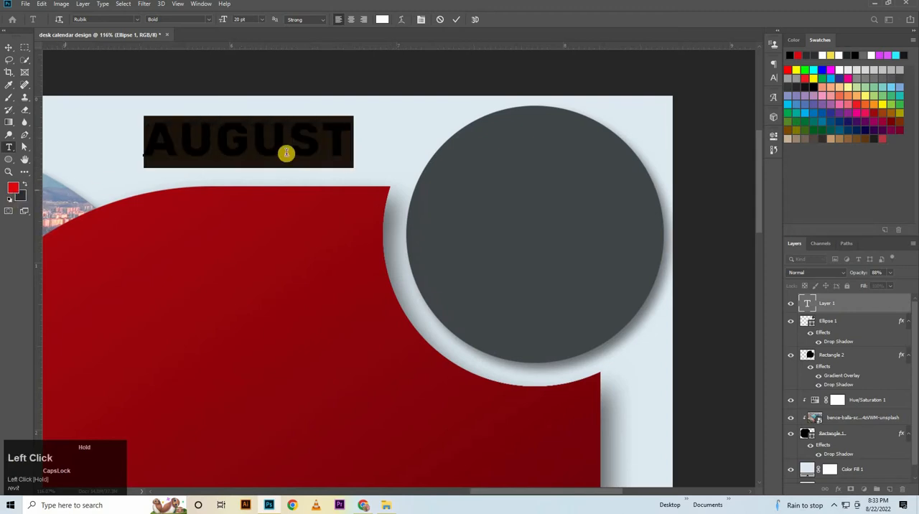
{"action": "left_click_drag", "start_coordinate": [278, 249], "coordinate": [264, 174]}
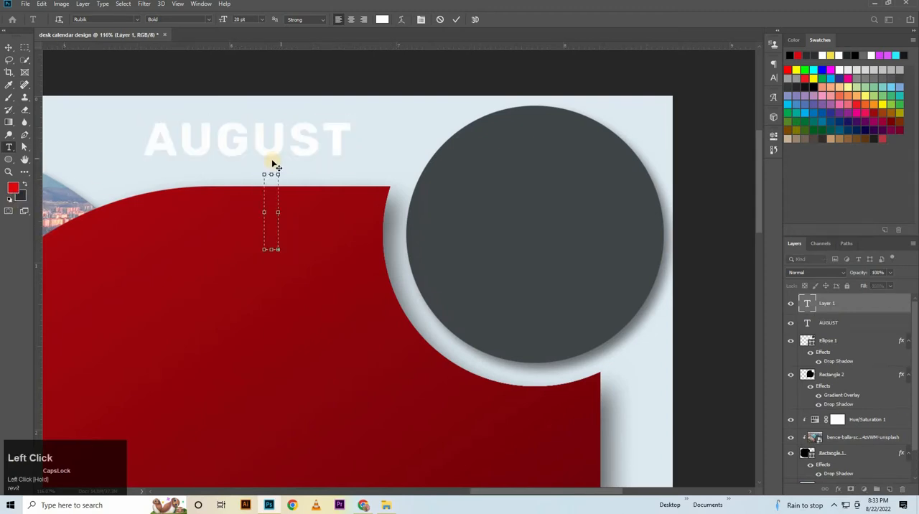
{"action": "left_click", "coordinate": [457, 20]}
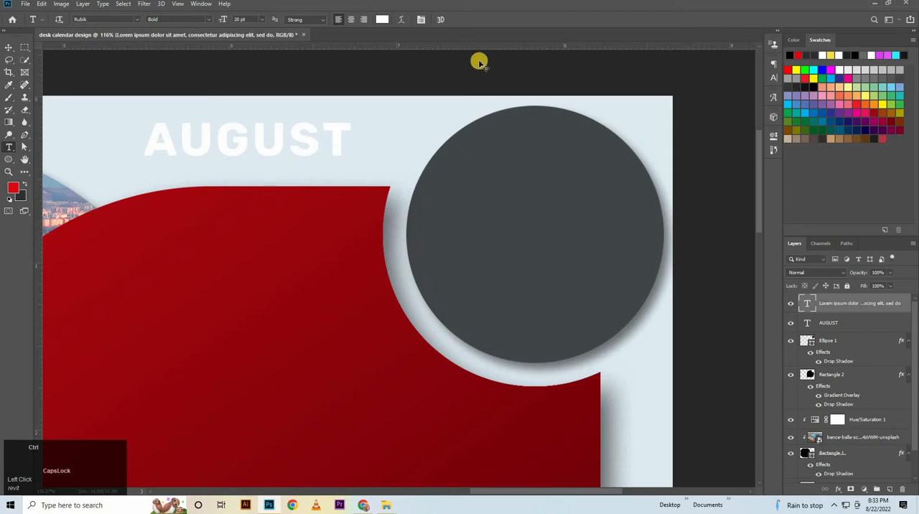
{"action": "key", "text": "ctrl+z"}
Move the AUGUST text down onto the upper part of the red shape, with its text color set to white #ffffff.
{"action": "left_click_drag", "start_coordinate": [345, 146], "coordinate": [149, 169]}
{"action": "left_click_drag", "start_coordinate": [257, 192], "coordinate": [270, 290]}
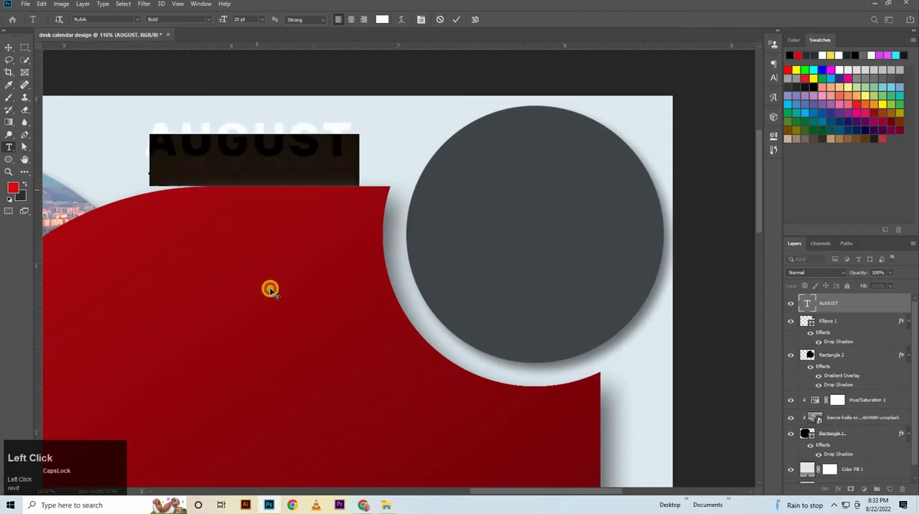
{"action": "left_click", "coordinate": [774, 78]}
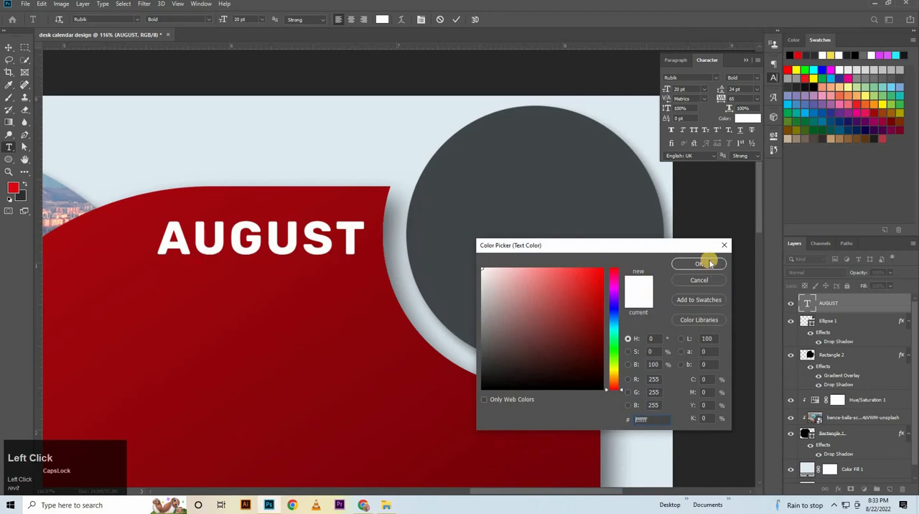
{"action": "left_click", "coordinate": [708, 264]}
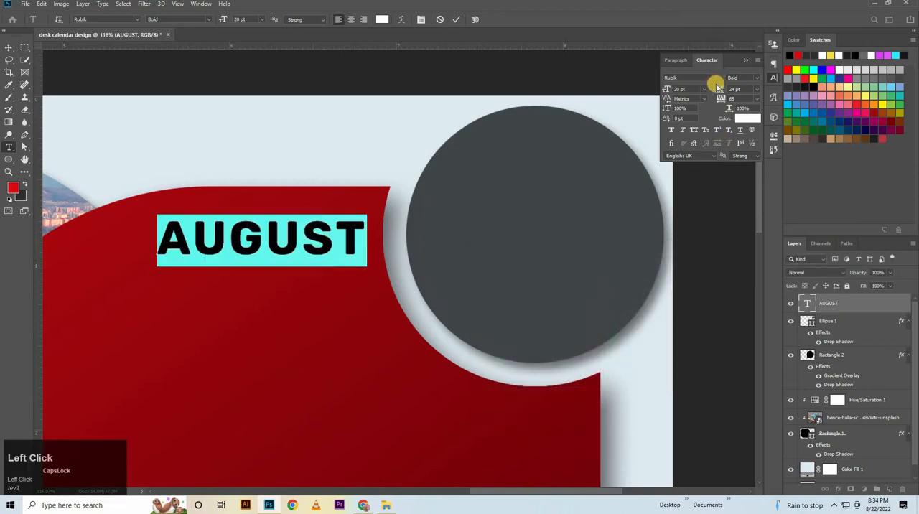
Change the AUGUST text's font to Bebas Neue from the favorite fonts and set its size to 31 pt.
{"action": "left_click", "coordinate": [713, 78]}
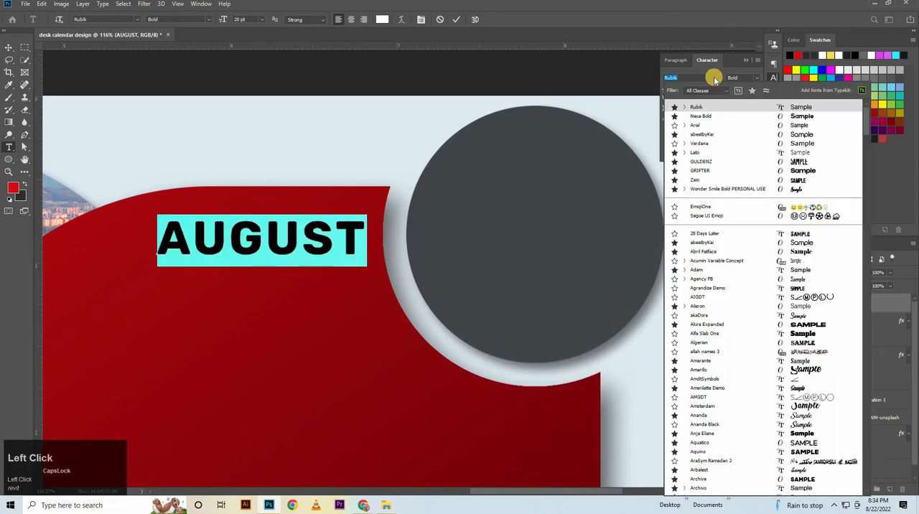
{"action": "left_click", "coordinate": [750, 89]}
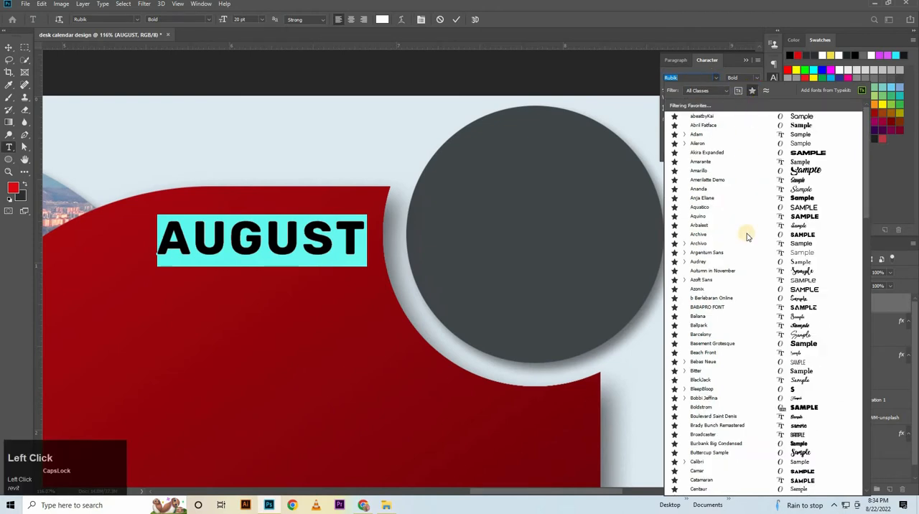
{"action": "left_click", "coordinate": [704, 362]}
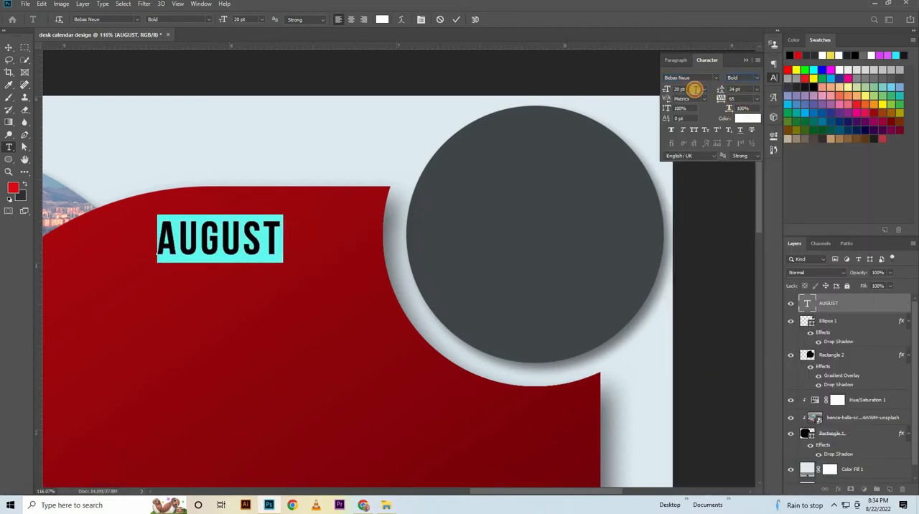
{"action": "left_click", "coordinate": [694, 89]}
{"action": "type", "text": "31"}
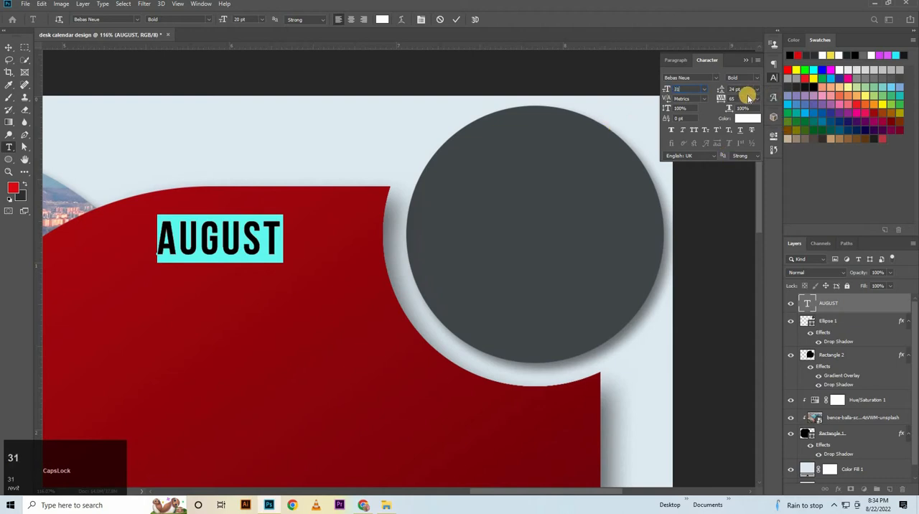
{"action": "left_click", "coordinate": [745, 99]}
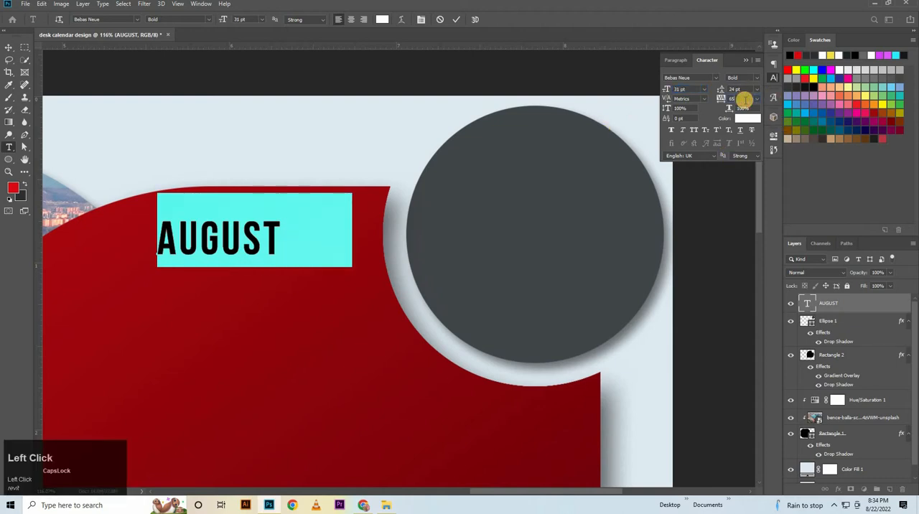
{"action": "left_click", "coordinate": [450, 41]}
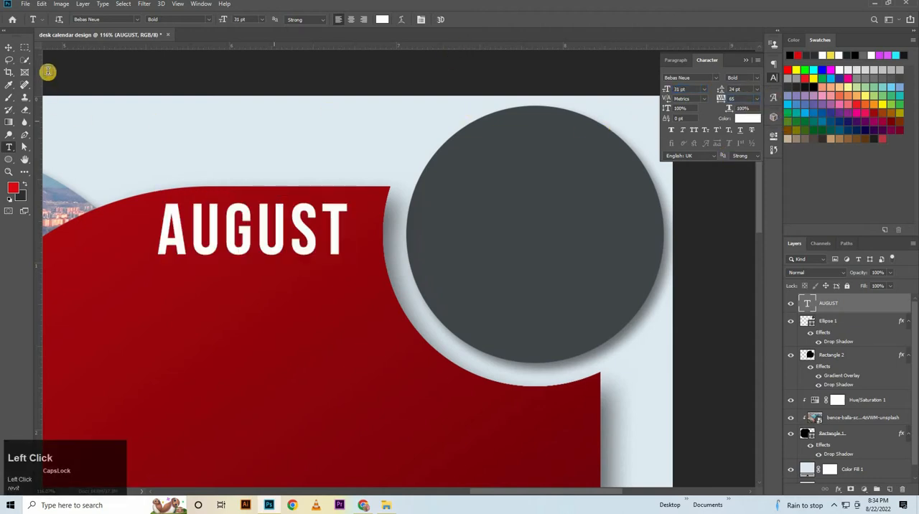
Place a vertical and a horizontal guide through the center of the gray circle.
{"action": "left_click", "coordinate": [9, 47]}
{"action": "left_click", "coordinate": [406, 237]}
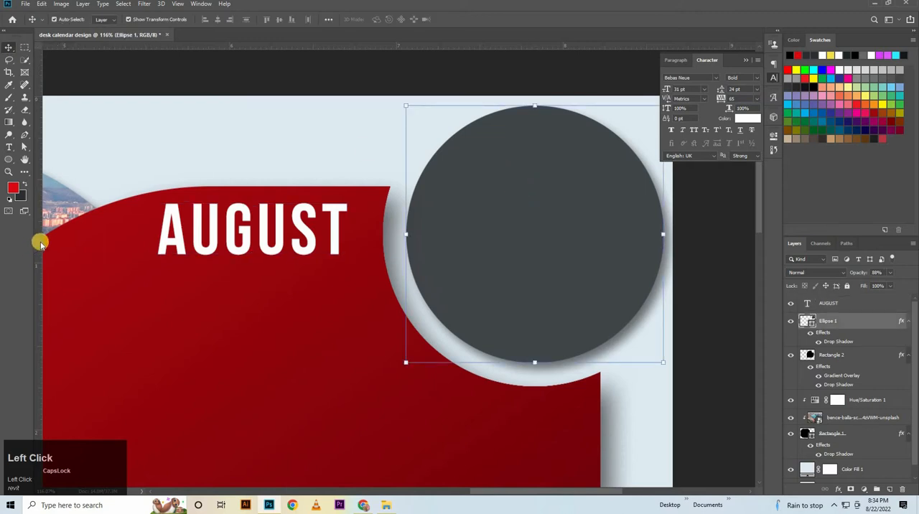
{"action": "left_click_drag", "start_coordinate": [41, 245], "coordinate": [538, 144]}
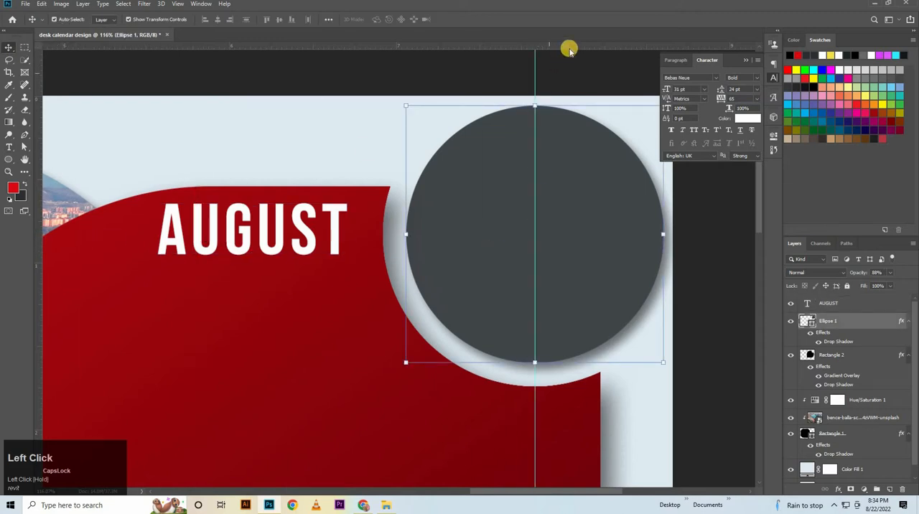
{"action": "left_click_drag", "start_coordinate": [572, 48], "coordinate": [578, 233]}
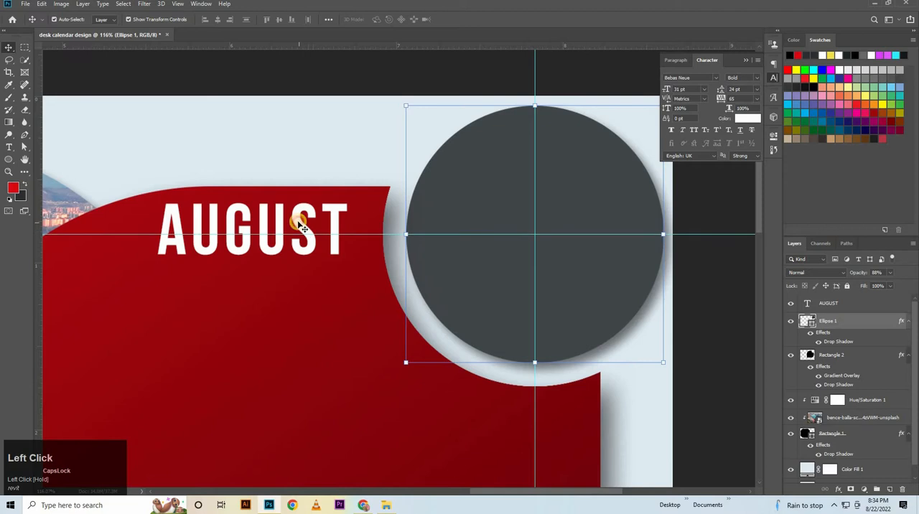
Move the AUGUST text onto the upper part of the gray circle, centered on the vertical guide.
{"action": "left_click", "coordinate": [303, 222]}
{"action": "mouse_move", "coordinate": [572, 167]}
{"action": "left_mouse_down"}
{"action": "mouse_move", "coordinate": [588, 159]}
{"action": "mouse_move", "coordinate": [580, 162]}
{"action": "left_mouse_up"}
{"action": "key", "text": "Right"}
{"action": "key", "text": "Right"}
{"action": "key", "text": "Right"}
{"action": "key", "text": "Right"}
{"action": "key", "text": "Right"}
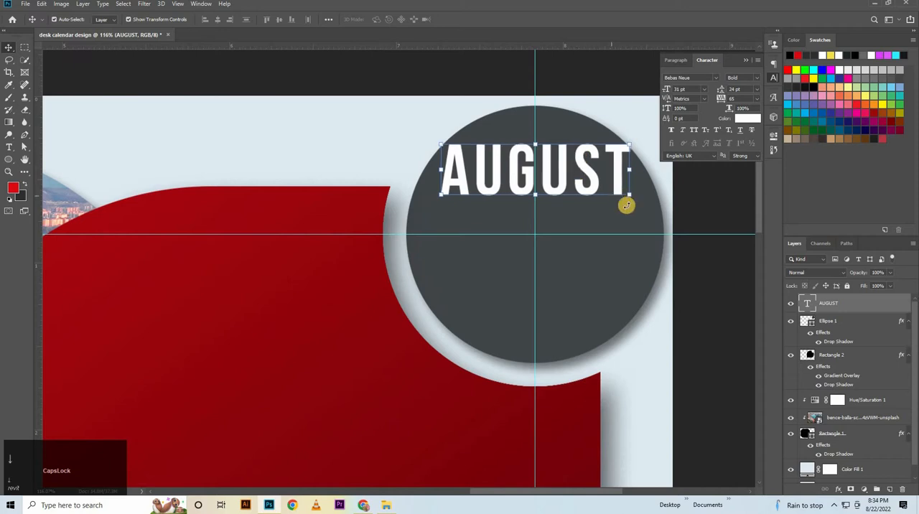
{"action": "left_click", "coordinate": [712, 304]}
Nudge the AUGUST text slightly left and down within the gray circle.
{"action": "left_click", "coordinate": [615, 167]}
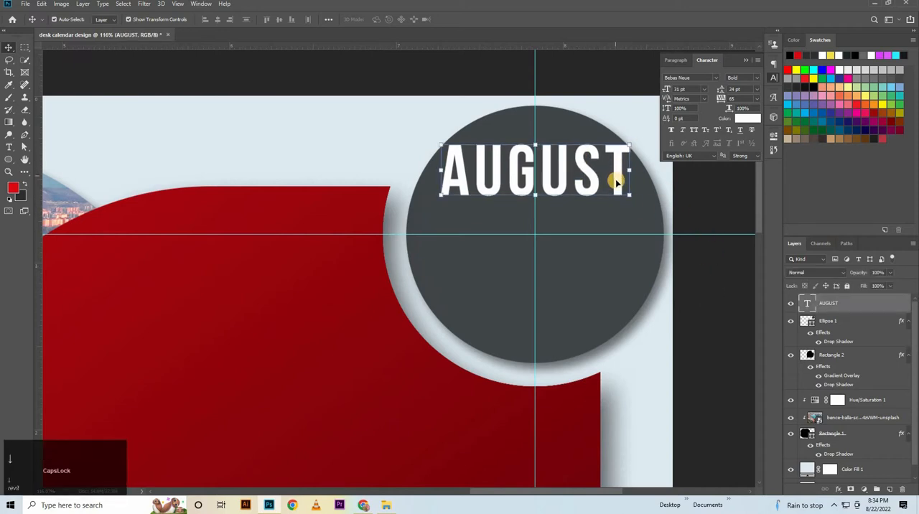
{"action": "key", "text": "Left"}
{"action": "key", "text": "Left"}
{"action": "key", "text": "Left"}
{"action": "key", "text": "Left"}
{"action": "key", "text": "Left"}
{"action": "key", "text": "Left"}
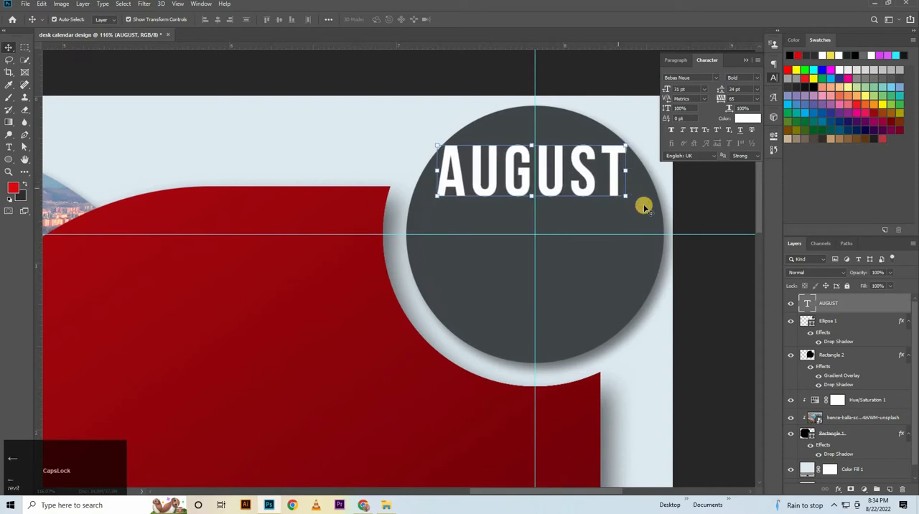
{"action": "left_click", "coordinate": [719, 286]}
Add a drop shadow to the AUGUST text with a distance of 5 px and a size of 5 px.
{"action": "left_click", "coordinate": [851, 305]}
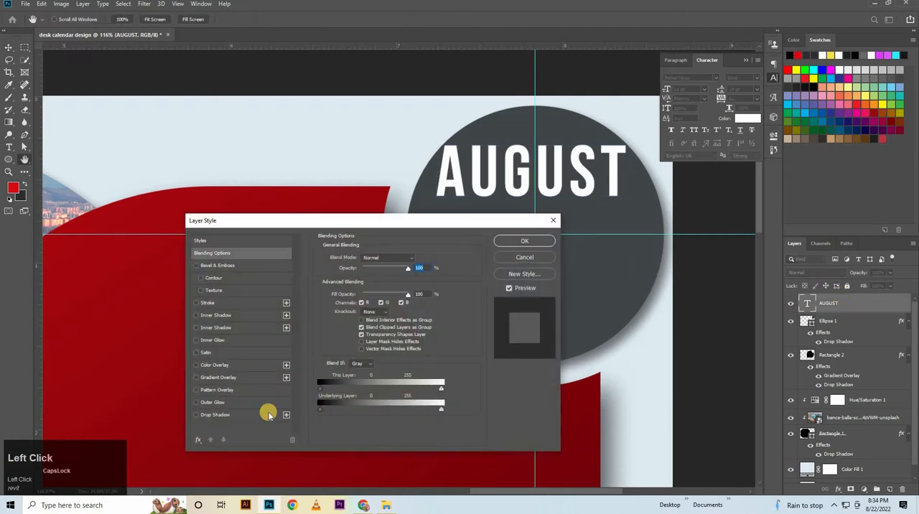
{"action": "left_click", "coordinate": [269, 415]}
{"action": "left_click", "coordinate": [410, 300]}
{"action": "left_click", "coordinate": [339, 317]}
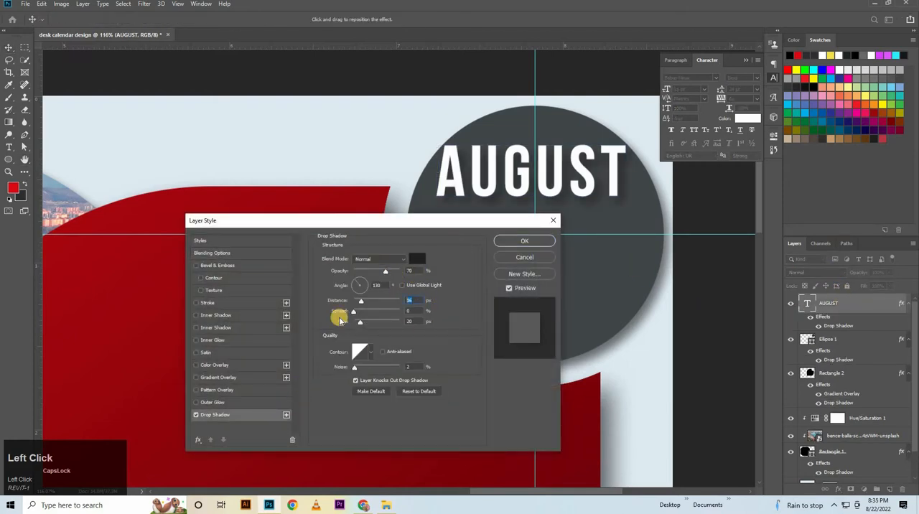
{"action": "type", "text": "5"}
{"action": "left_click", "coordinate": [400, 323]}
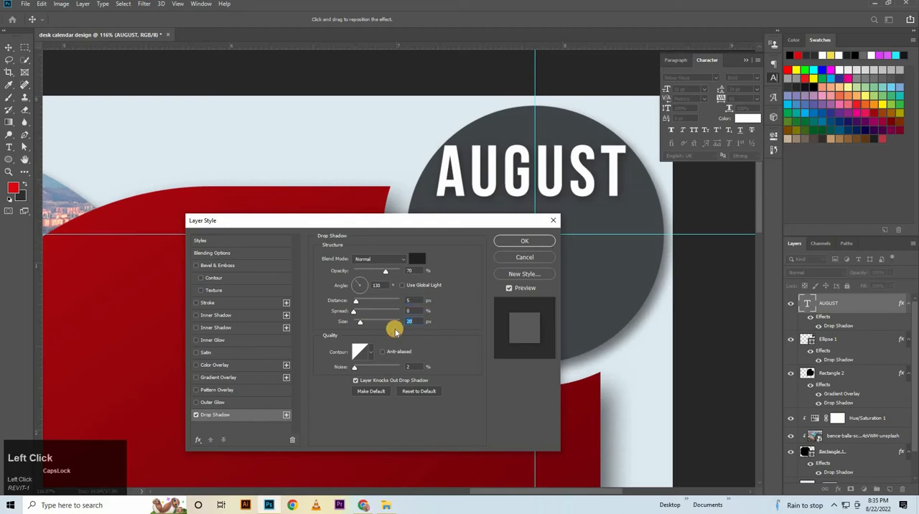
{"action": "type", "text": "5"}
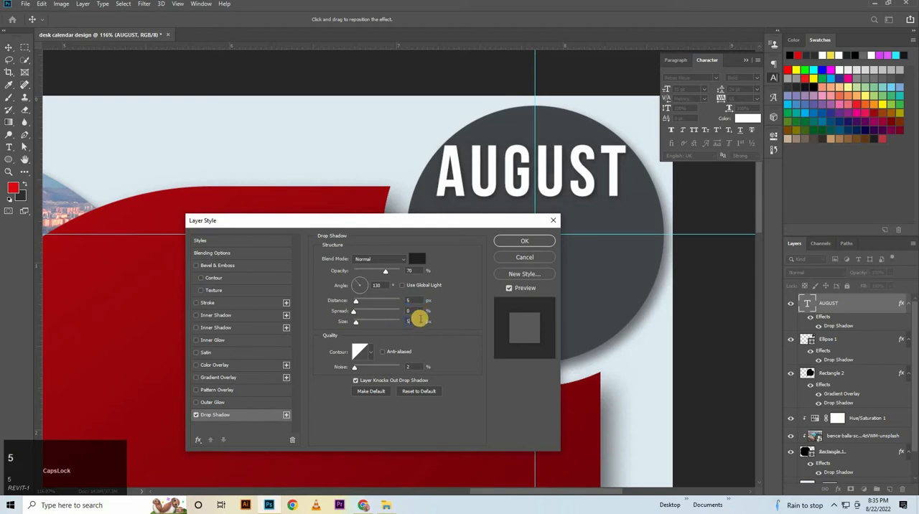
{"action": "left_click", "coordinate": [520, 242]}
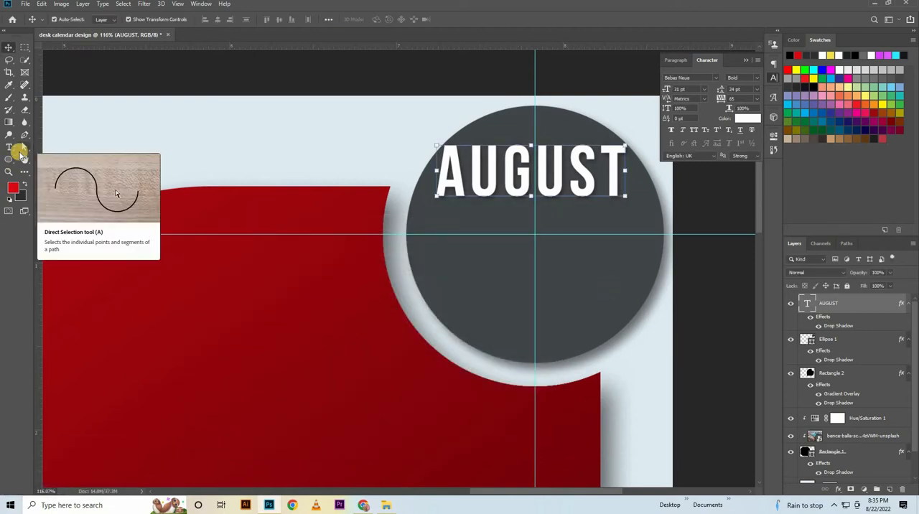
Open text-1.psd from the Desk calendar folder in File Explorer, and return to the desk calendar design document.
{"action": "left_click", "coordinate": [385, 505]}
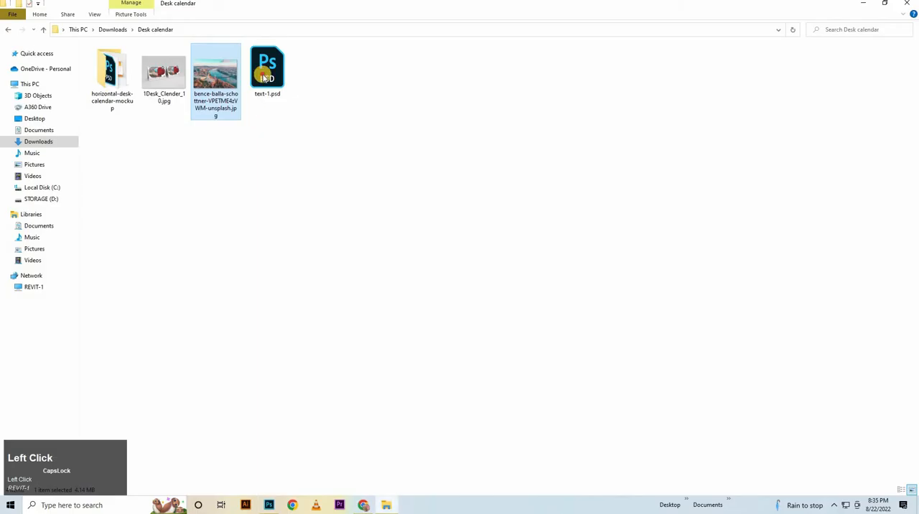
{"action": "double_click", "coordinate": [263, 72]}
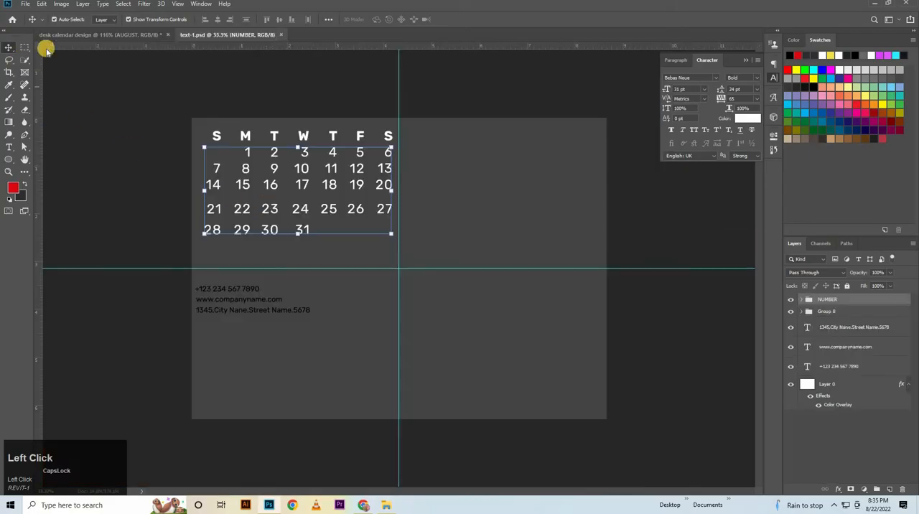
{"action": "left_click", "coordinate": [93, 34]}
Add two separate text layers, each reading 2, above the red shape with a gap between them.
{"action": "left_click", "coordinate": [9, 147]}
{"action": "left_click", "coordinate": [223, 150]}
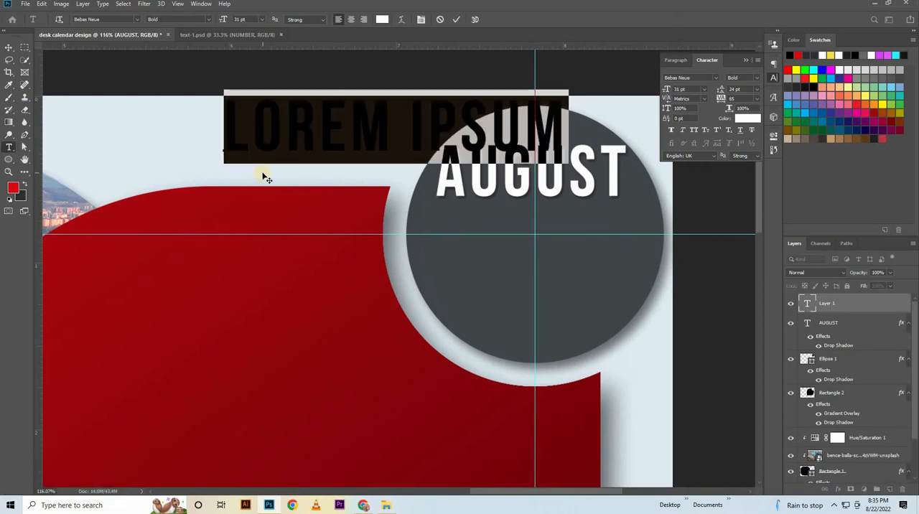
{"action": "type", "text": "2"}
{"action": "left_click", "coordinate": [310, 128]}
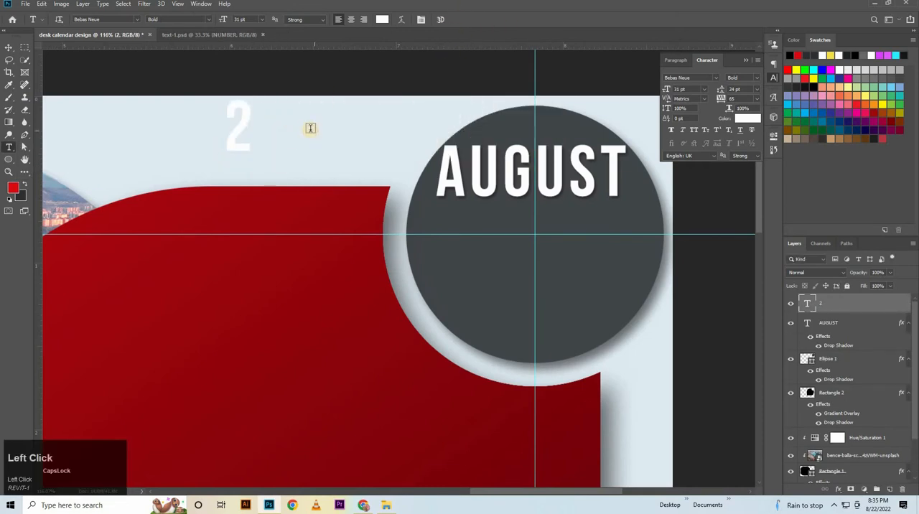
{"action": "left_click", "coordinate": [327, 128]}
{"action": "type", "text": "2"}
{"action": "left_click_drag", "start_coordinate": [303, 182], "coordinate": [380, 176]}
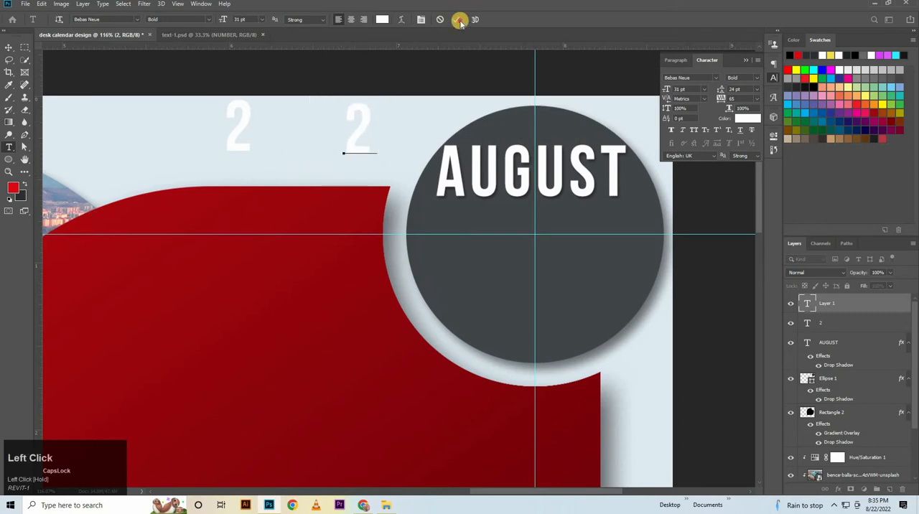
{"action": "left_click", "coordinate": [460, 20]}
Add a third 2 and a 0 as separate text layers so the digits above the red shape read 2022.
{"action": "left_click", "coordinate": [382, 123]}
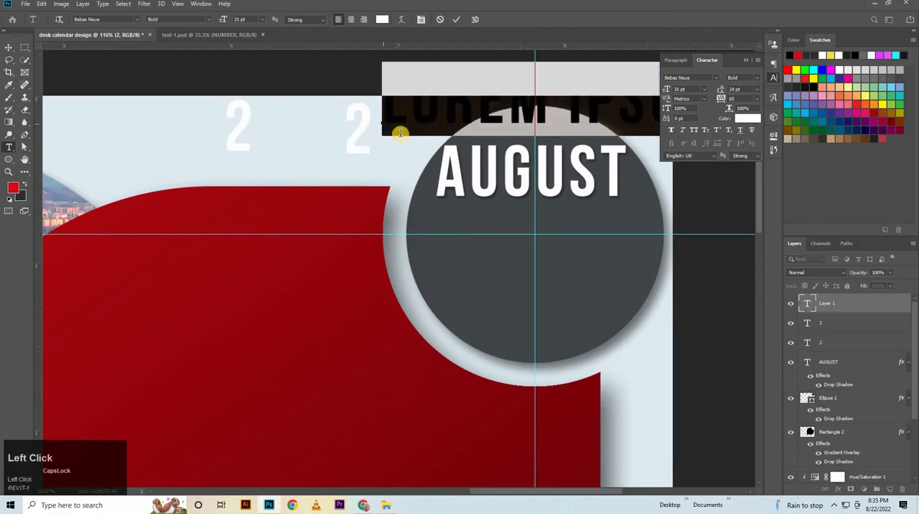
{"action": "type", "text": "2"}
{"action": "left_click_drag", "start_coordinate": [409, 139], "coordinate": [416, 174]}
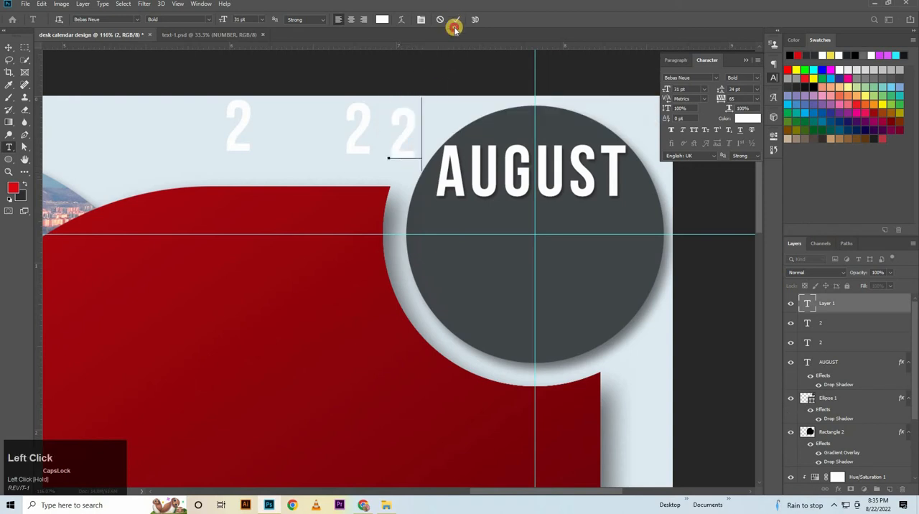
{"action": "left_click", "coordinate": [456, 20]}
{"action": "left_click", "coordinate": [285, 132]}
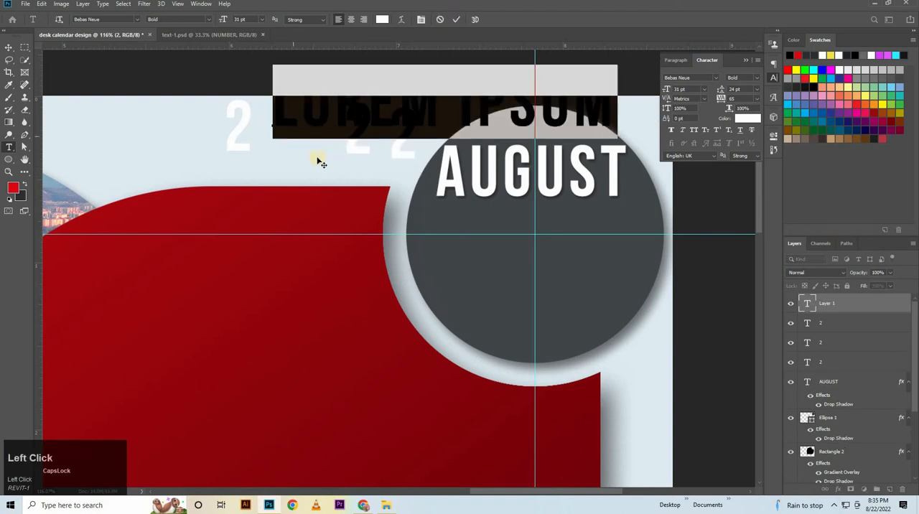
{"action": "type", "text": "0"}
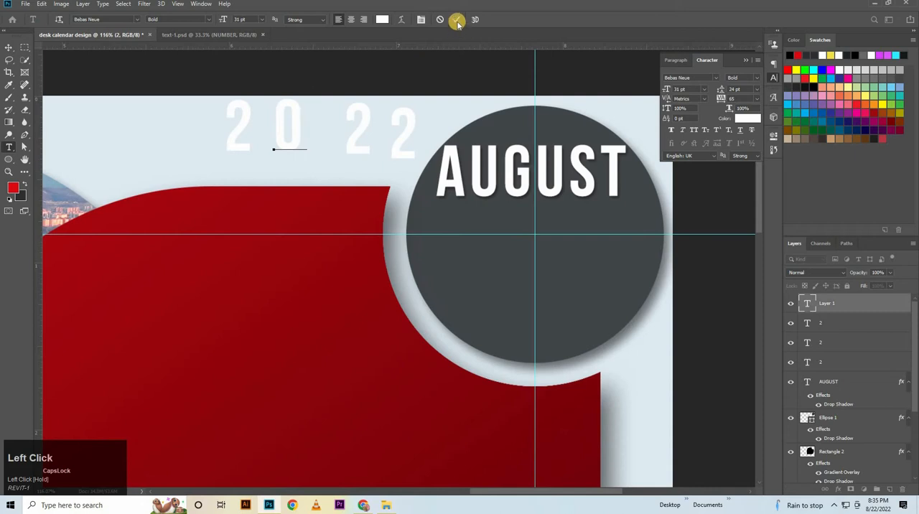
{"action": "left_click", "coordinate": [9, 48]}
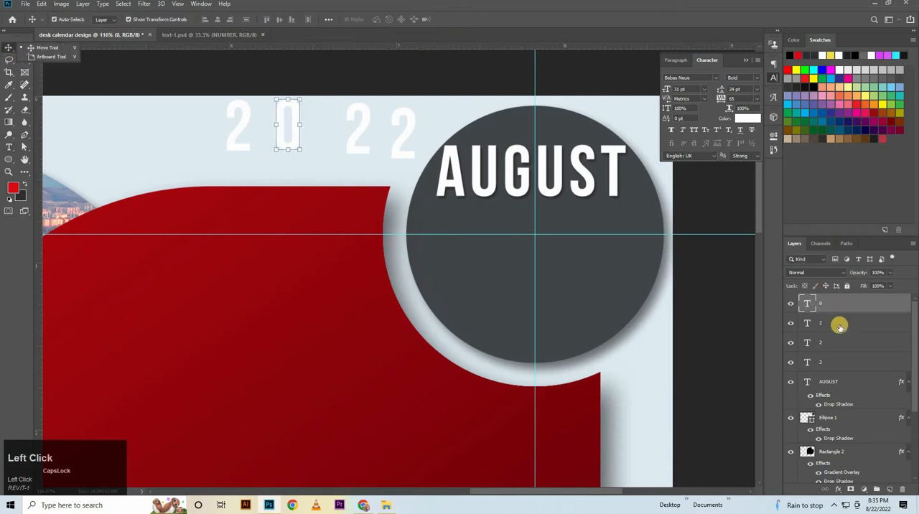
Align the vertical centers of the four digit layers and distribute them evenly horizontally.
{"action": "left_click", "coordinate": [796, 331], "text": "shift"}
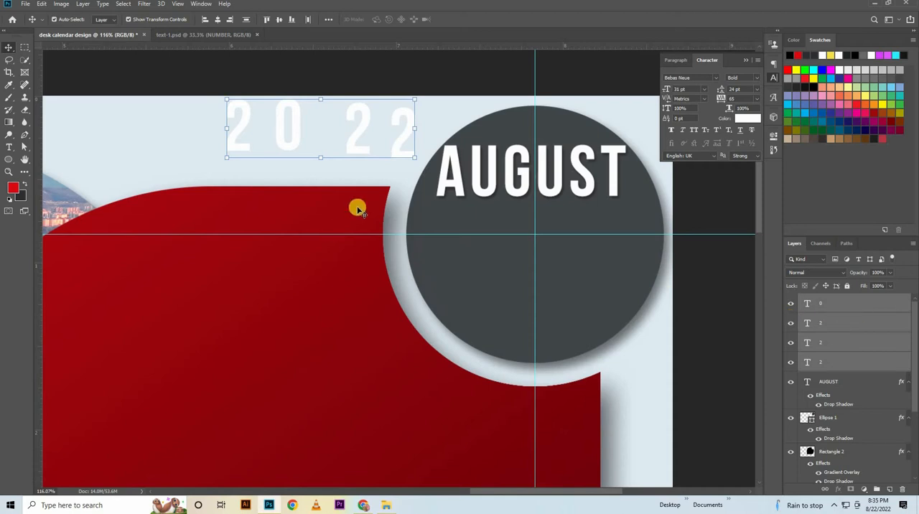
{"action": "left_click", "coordinate": [287, 21]}
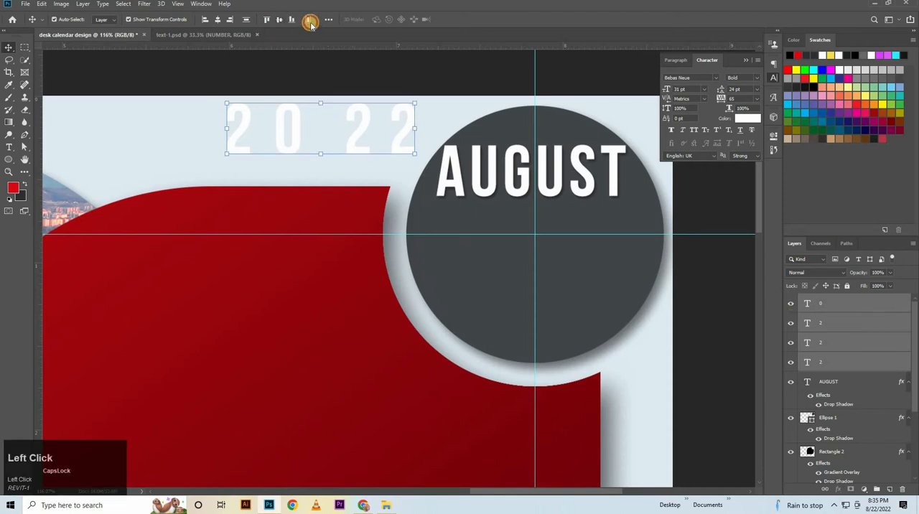
{"action": "left_click", "coordinate": [310, 21]}
Place the four digits of 2022 in the gray circle just below AUGUST and set their size to 70 pt.
{"action": "left_click_drag", "start_coordinate": [533, 206], "coordinate": [542, 264]}
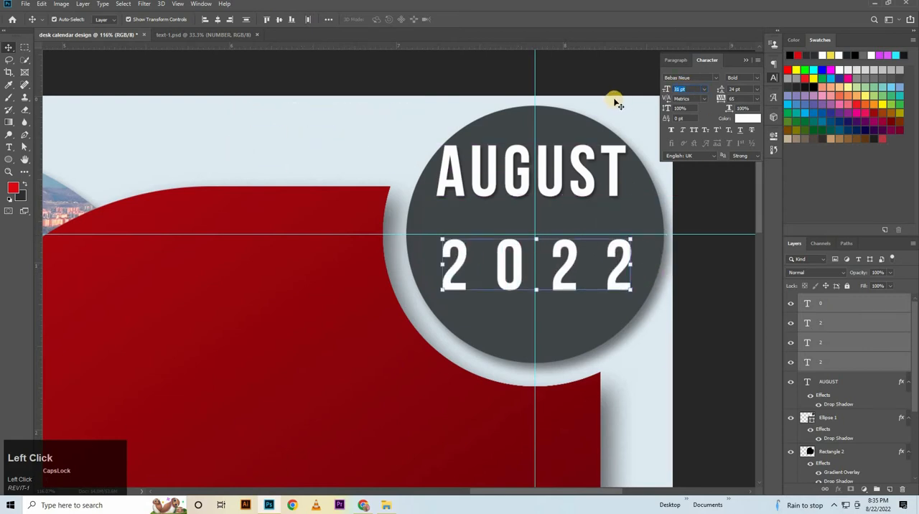
{"action": "type", "text": "70"}
{"action": "key", "text": "Return"}
{"action": "left_click_drag", "start_coordinate": [580, 277], "coordinate": [566, 311]}
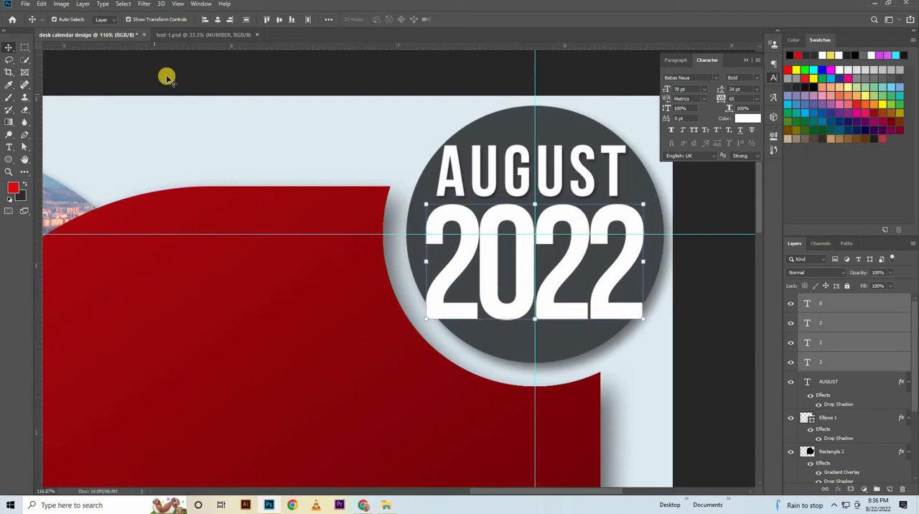
Nudge the first 2 of the year right so it overlaps the 0 and lines up with AUGUST's left edge.
{"action": "left_click", "coordinate": [508, 242]}
{"action": "left_click", "coordinate": [455, 260]}
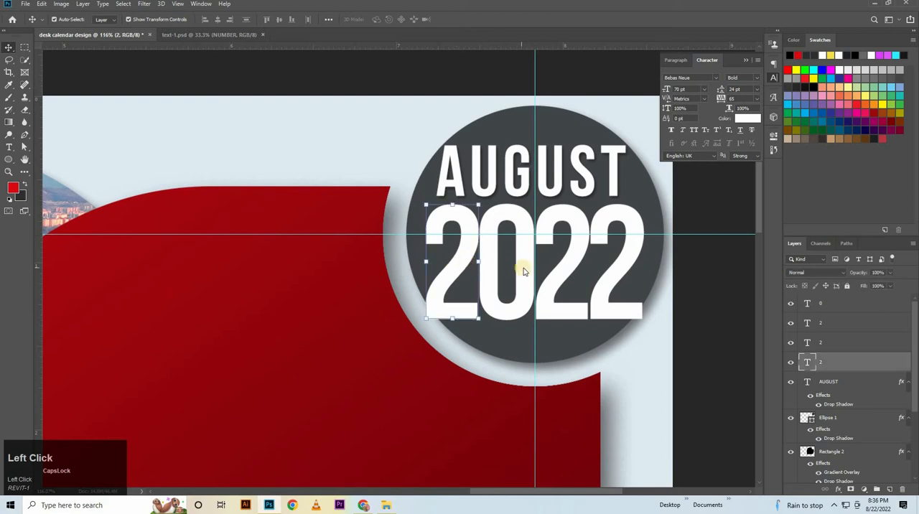
{"action": "key", "text": "Right"}
{"action": "key", "text": "Right"}
{"action": "key", "text": "Right"}
{"action": "key", "text": "Right"}
{"action": "key", "text": "Right"}
{"action": "key", "text": "Right"}
{"action": "key", "text": "Right"}
{"action": "key", "text": "Right"}
{"action": "key", "text": "Right"}
{"action": "key", "text": "Right"}
{"action": "key", "text": "Right"}
{"action": "key", "text": "Right"}
{"action": "key", "text": "Right"}
{"action": "key", "text": "Right"}
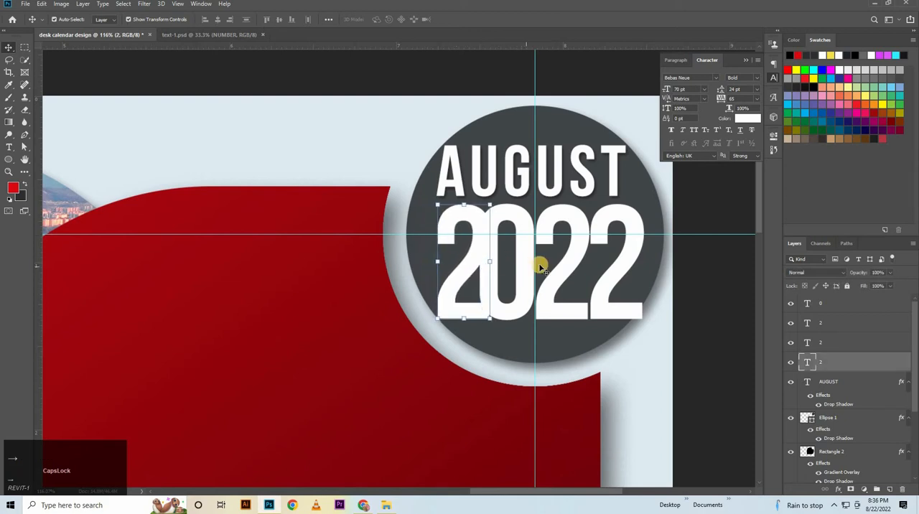
{"action": "key", "text": "Right"}
{"action": "key", "text": "Right"}
{"action": "key", "text": "Right"}
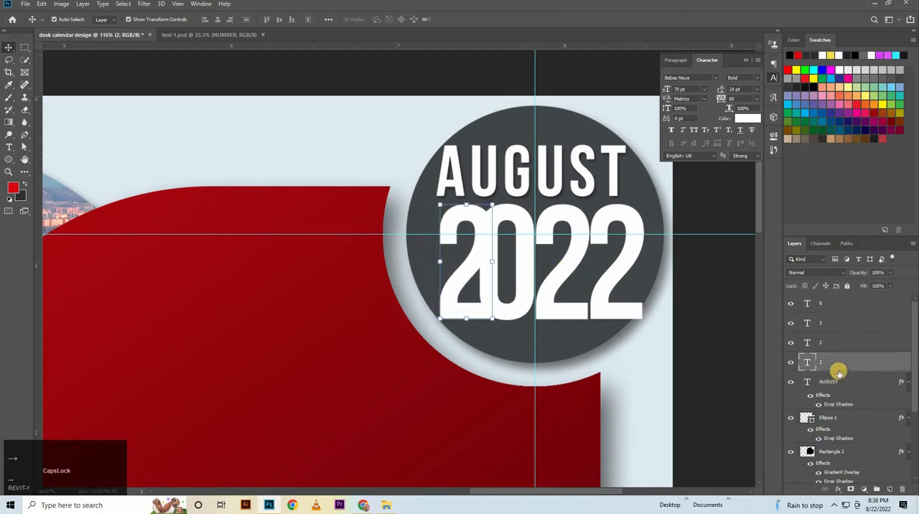
Reorder the digit layers so the 0 sits directly above the year's first 2.
{"action": "scroll", "coordinate": [839, 371], "scroll_direction": "down", "scroll_amount": 1}
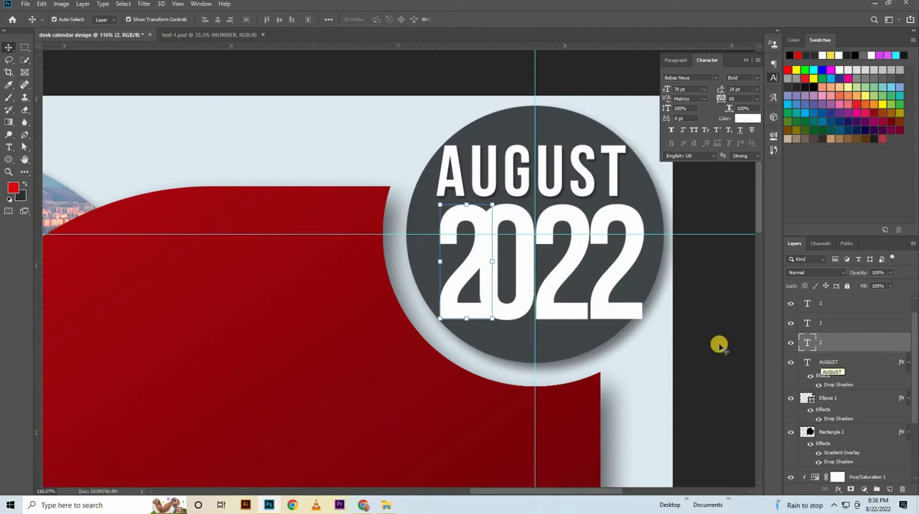
{"action": "left_click", "coordinate": [861, 313]}
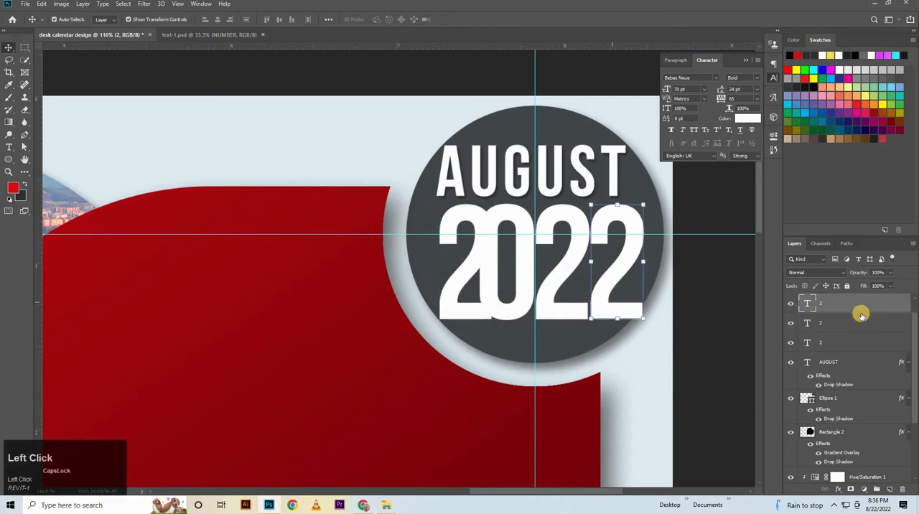
{"action": "left_click", "coordinate": [558, 295]}
{"action": "left_click", "coordinate": [510, 305]}
{"action": "left_click_drag", "start_coordinate": [852, 307], "coordinate": [837, 352]}
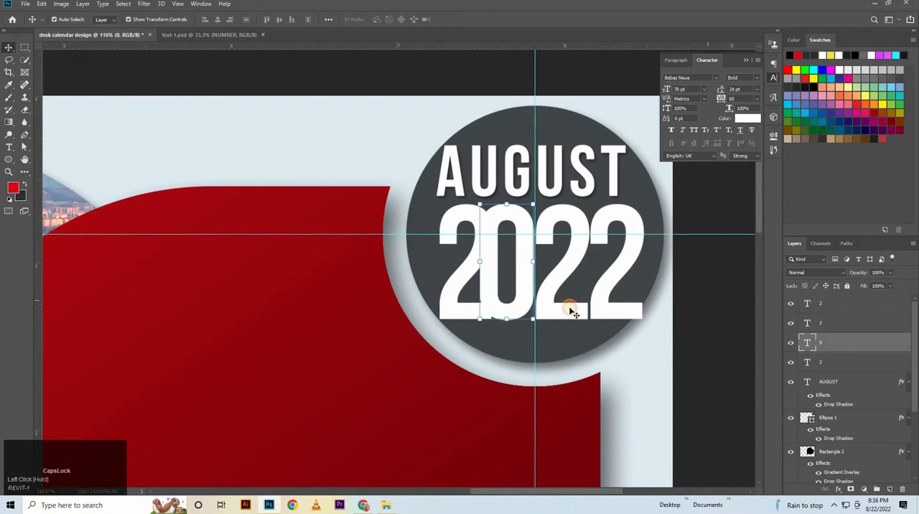
{"action": "left_click", "coordinate": [447, 282]}
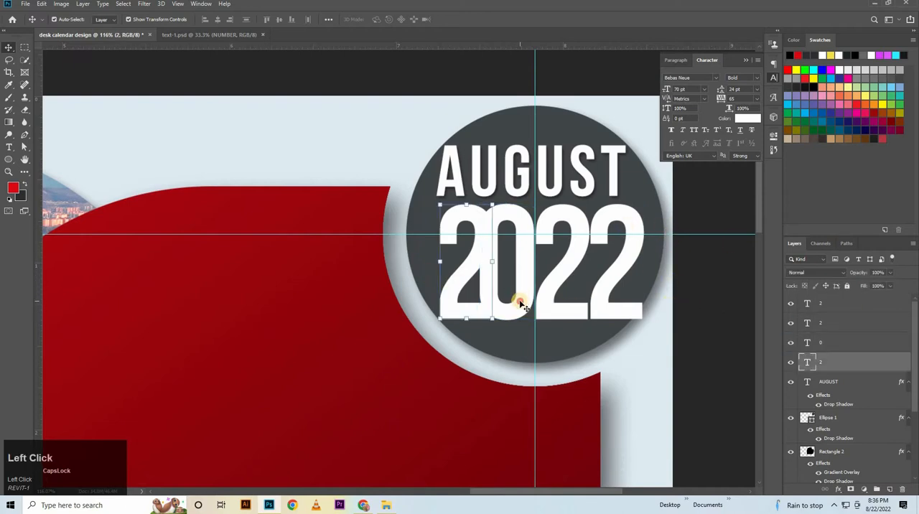
{"action": "left_click", "coordinate": [522, 305]}
Nudge the last 2 of the year left so it overlaps the neighboring 2.
{"action": "left_click", "coordinate": [603, 313]}
{"action": "key", "text": "Left"}
{"action": "key", "text": "Left"}
{"action": "key", "text": "Left"}
{"action": "key", "text": "Left"}
{"action": "key", "text": "Left"}
{"action": "key", "text": "Left"}
{"action": "key", "text": "Left"}
{"action": "key", "text": "Left"}
{"action": "key", "text": "Left"}
{"action": "key", "text": "Left"}
{"action": "key", "text": "Left"}
{"action": "key", "text": "Left"}
{"action": "key", "text": "Left"}
{"action": "key", "text": "Left"}
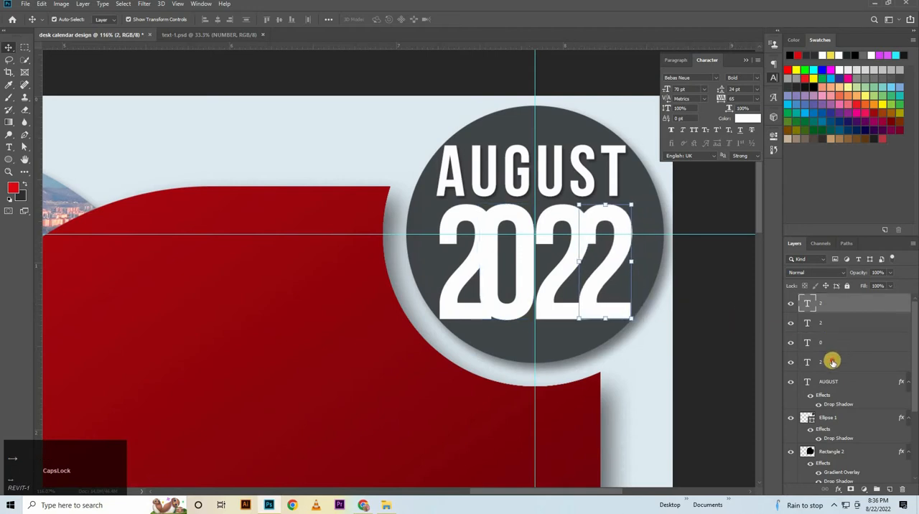
Distribute the four overlapping digits of 2022 evenly horizontally, and deselect them.
{"action": "left_click", "coordinate": [833, 361], "text": "shift"}
{"action": "left_click", "coordinate": [308, 19]}
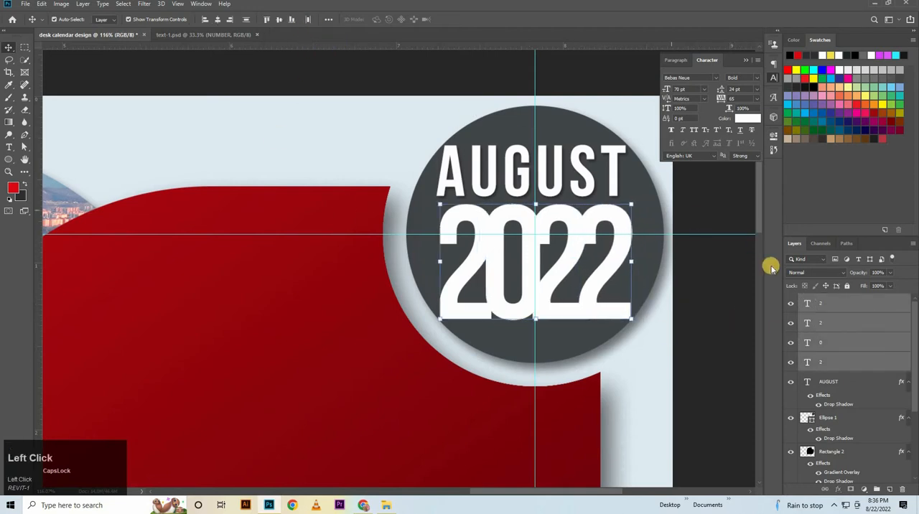
{"action": "left_click", "coordinate": [691, 302]}
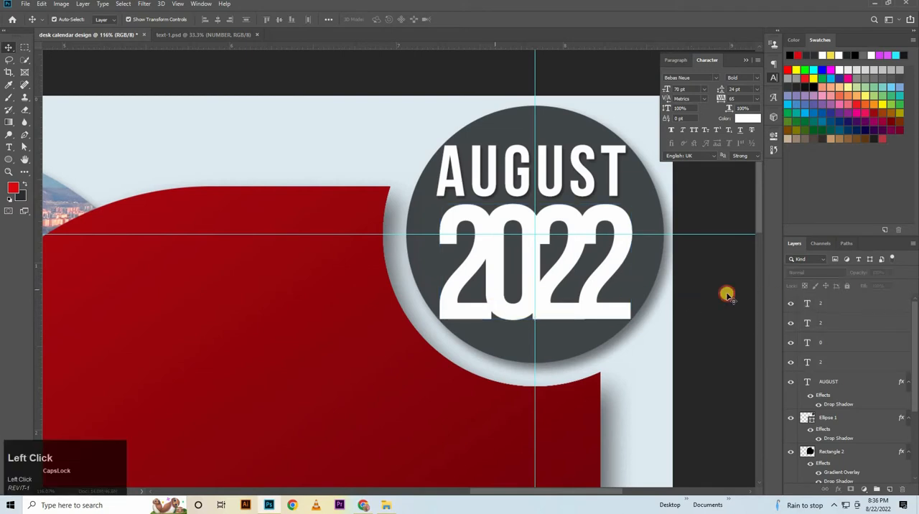
Set the font size of all four digits of 2022 to 71 pt and deselect them.
{"action": "left_click", "coordinate": [861, 349]}
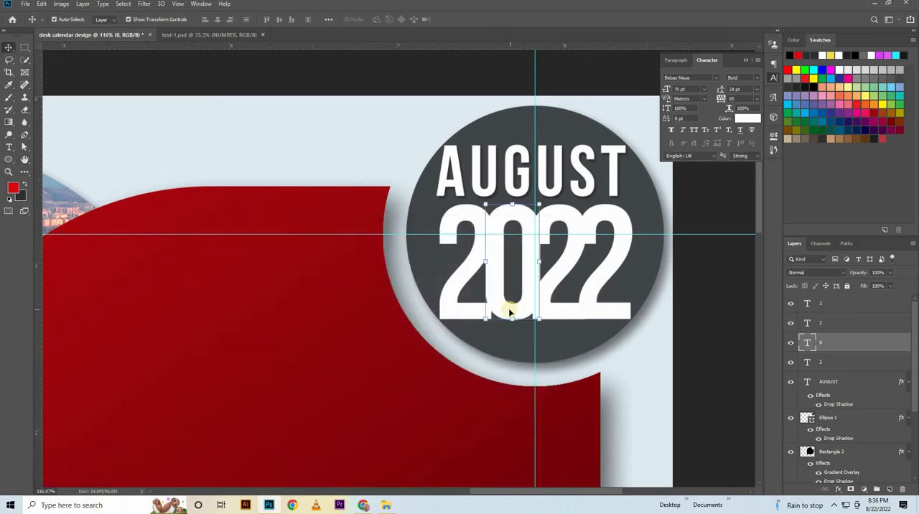
{"action": "left_click", "coordinate": [583, 305]}
{"action": "left_click", "coordinate": [558, 311], "text": "shift"}
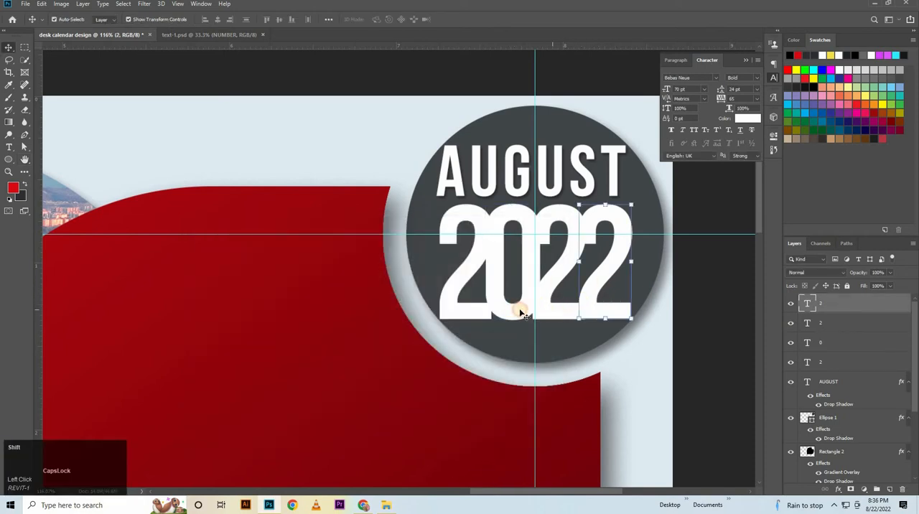
{"action": "left_click", "coordinate": [519, 311], "text": "shift"}
{"action": "left_click", "coordinate": [512, 278], "text": "shift"}
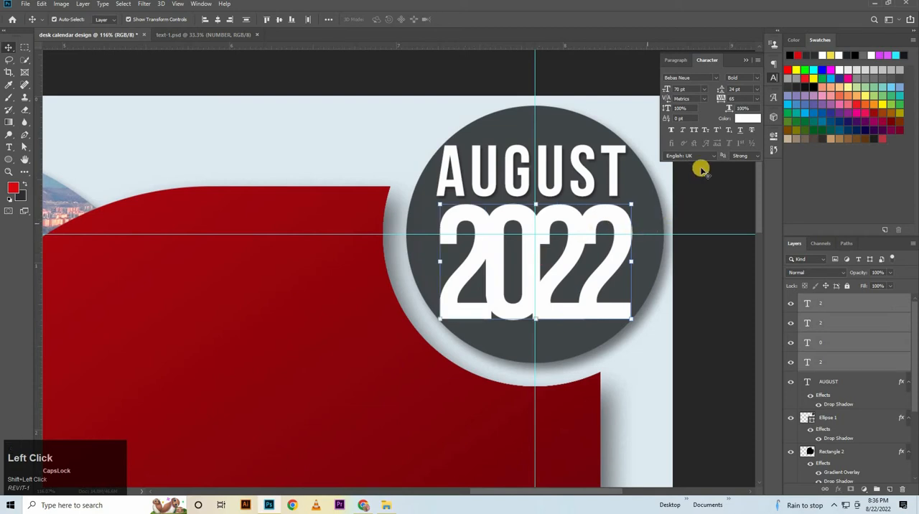
{"action": "left_click", "coordinate": [695, 89]}
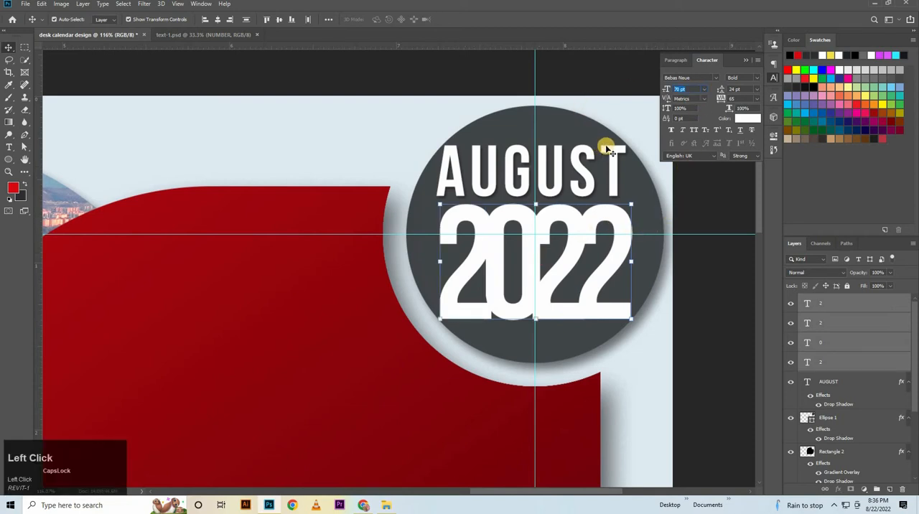
{"action": "key", "text": "Up"}
{"action": "key", "text": "Return"}
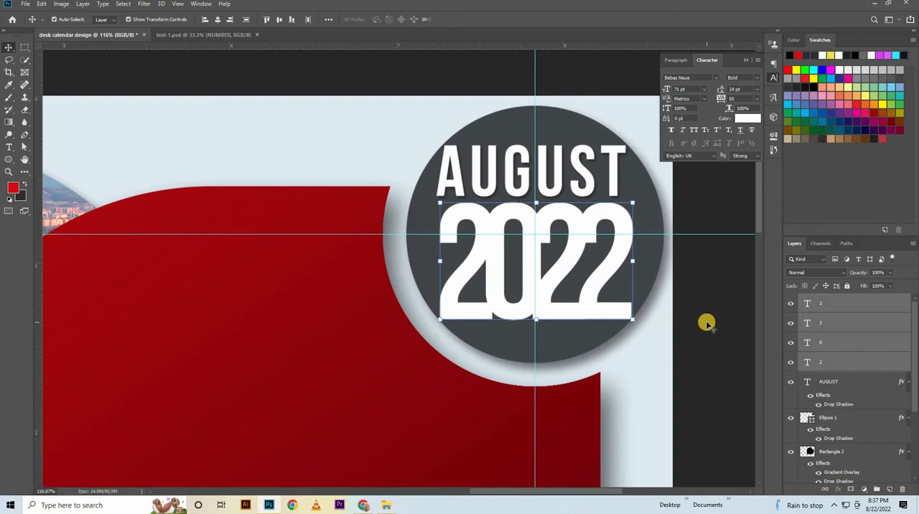
{"action": "left_click", "coordinate": [713, 361]}
Add a drop shadow to the 0 of the year with angle 0 and size 12 px.
{"action": "left_click", "coordinate": [855, 348]}
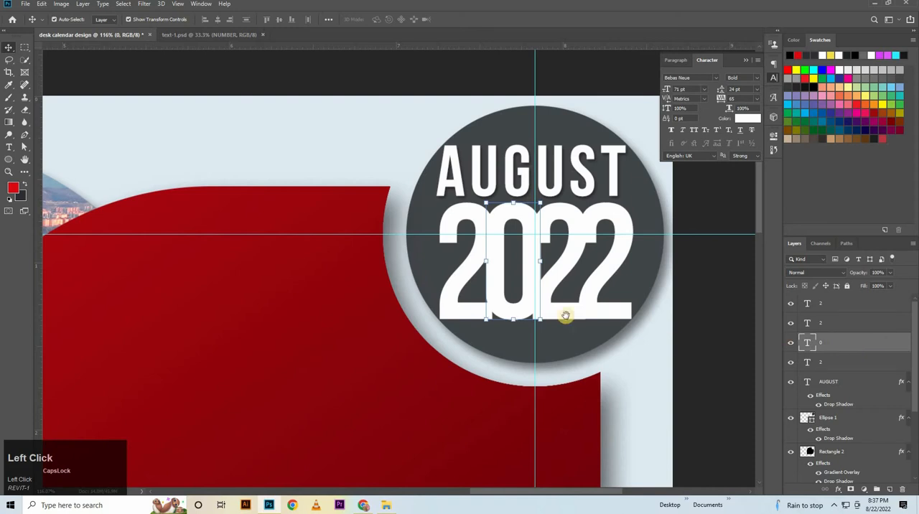
{"action": "left_click_drag", "start_coordinate": [508, 221], "coordinate": [873, 188]}
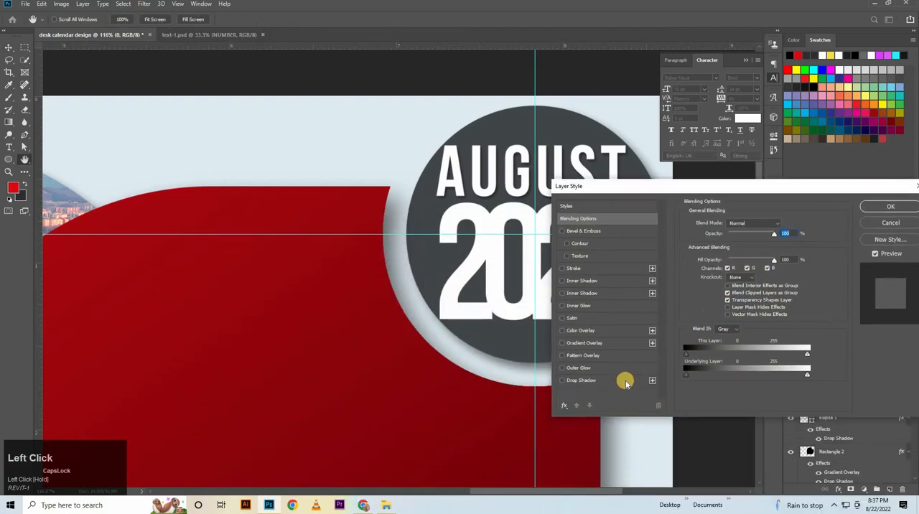
{"action": "left_click", "coordinate": [625, 381]}
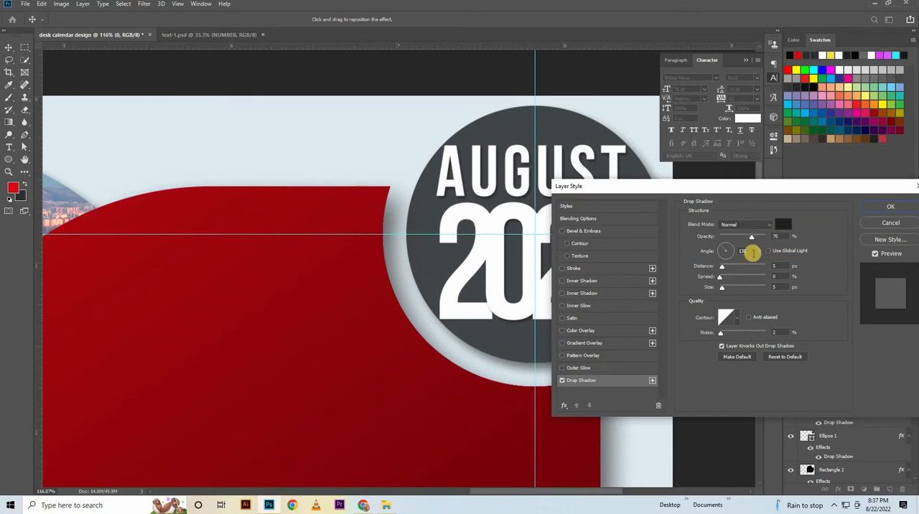
{"action": "left_click_drag", "start_coordinate": [750, 251], "coordinate": [677, 260]}
{"action": "type", "text": "0"}
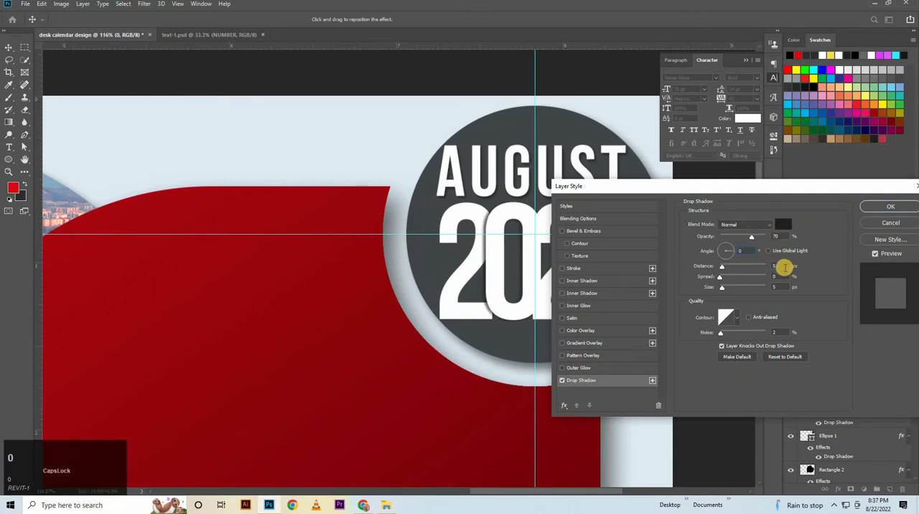
{"action": "left_click", "coordinate": [781, 287]}
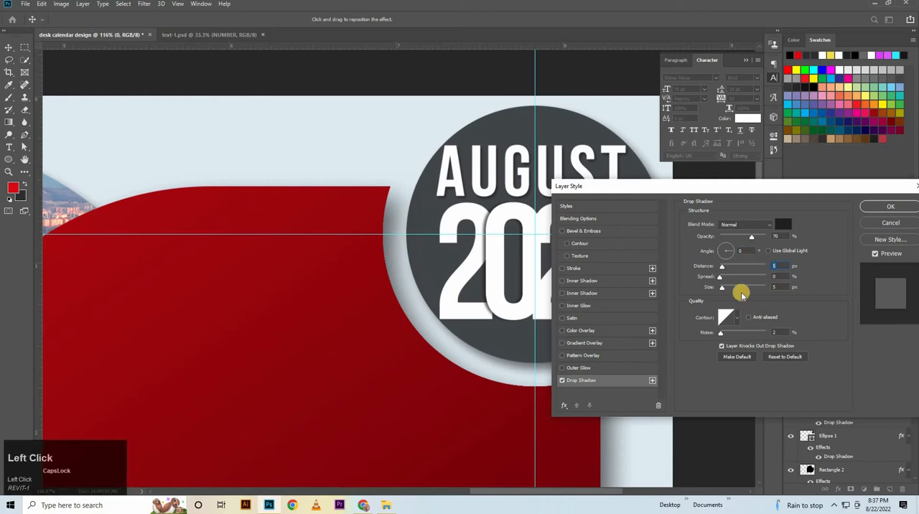
{"action": "type", "text": "12"}
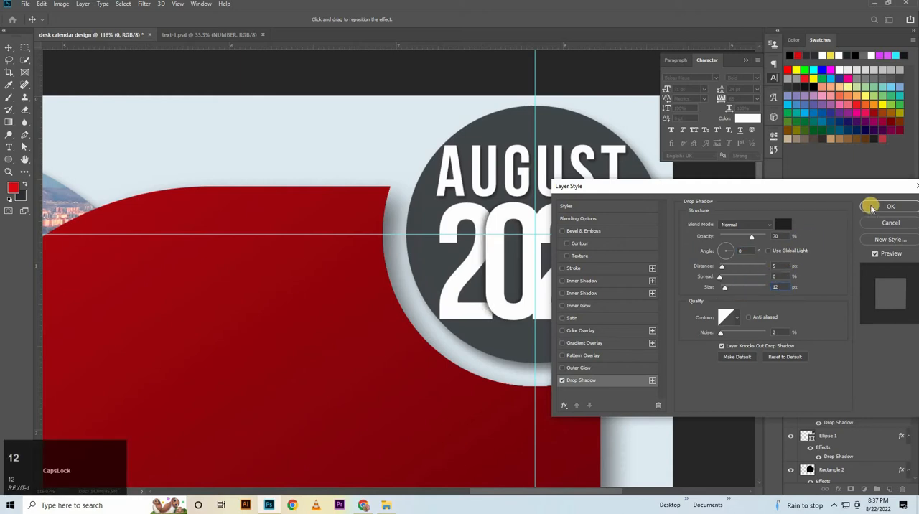
{"action": "left_click", "coordinate": [871, 208]}
Copy the 0's layer style and paste it onto the last two 2s of the year.
{"action": "right_click", "coordinate": [847, 348]}
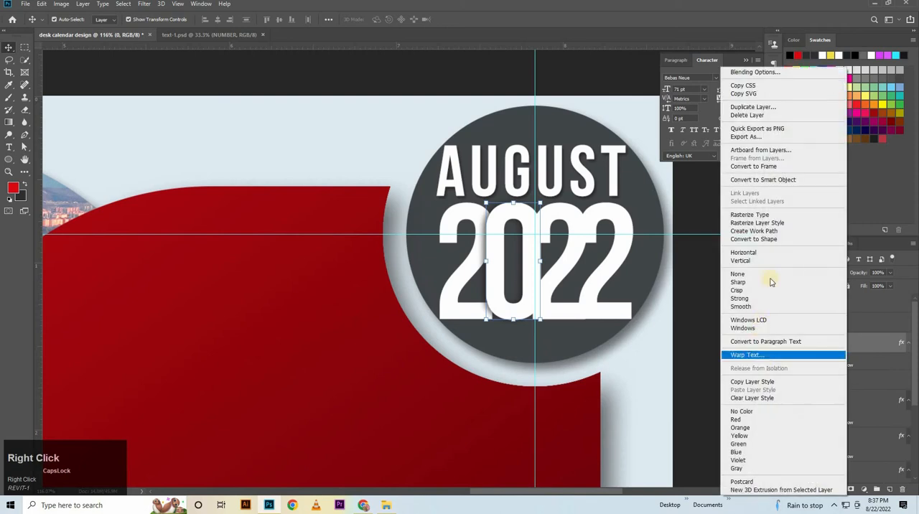
{"action": "left_click", "coordinate": [759, 380]}
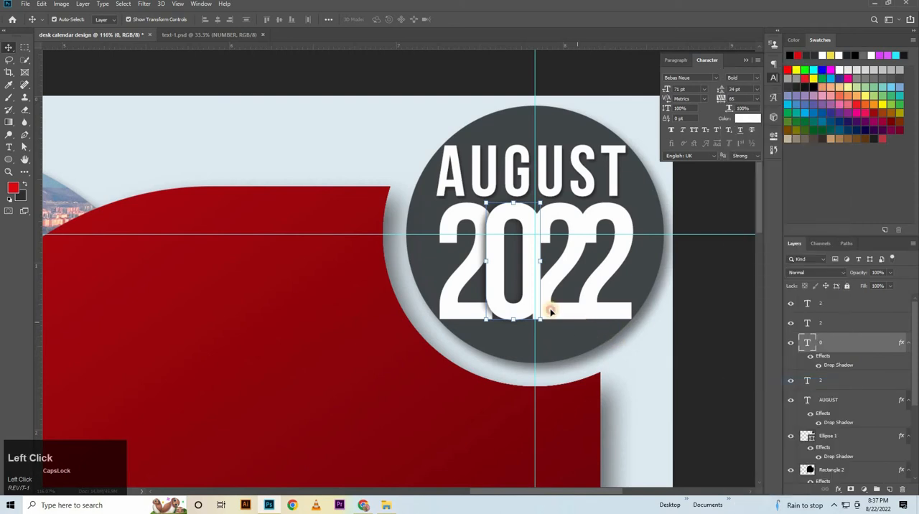
{"action": "key", "text": "ctrl+t"}
{"action": "left_click", "coordinate": [829, 322]}
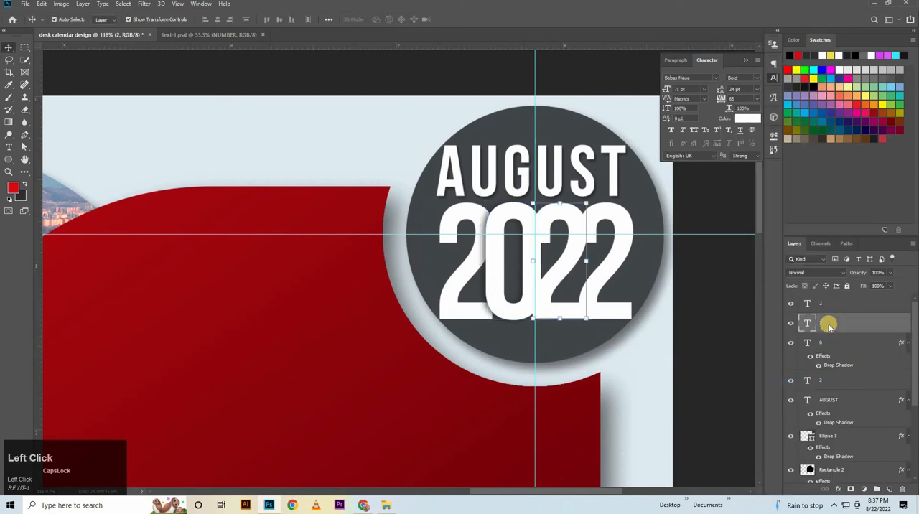
{"action": "right_click", "coordinate": [828, 323]}
{"action": "left_click", "coordinate": [736, 389]}
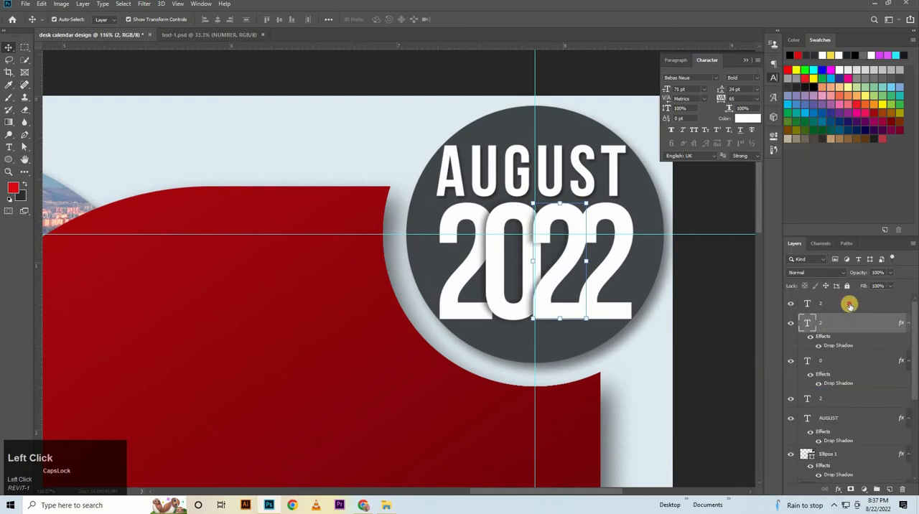
{"action": "left_click", "coordinate": [849, 304]}
{"action": "right_click", "coordinate": [849, 303]}
{"action": "left_click", "coordinate": [747, 389]}
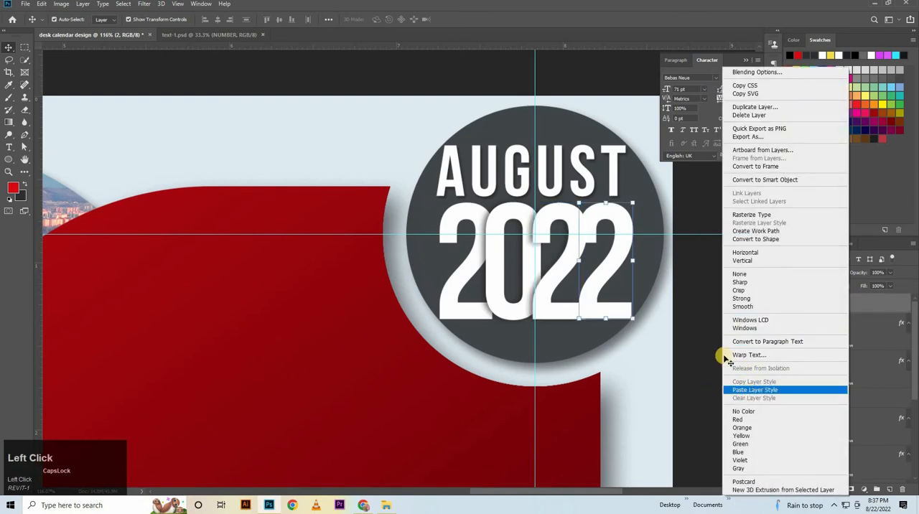
Group AUGUST with the year digits, group the result with the gray circle, and deselect it.
{"action": "left_click", "coordinate": [864, 445], "text": "shift"}
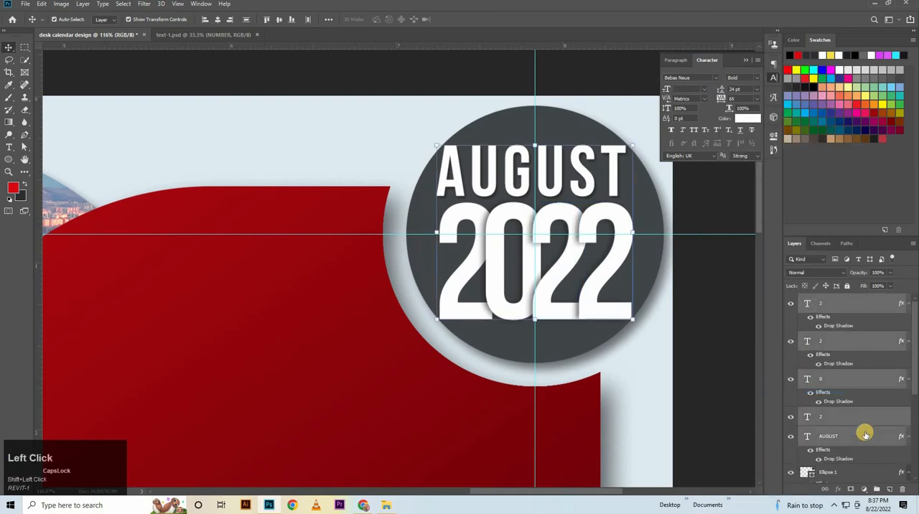
{"action": "key", "text": "ctrl+g"}
{"action": "left_click", "coordinate": [850, 317], "text": "shift"}
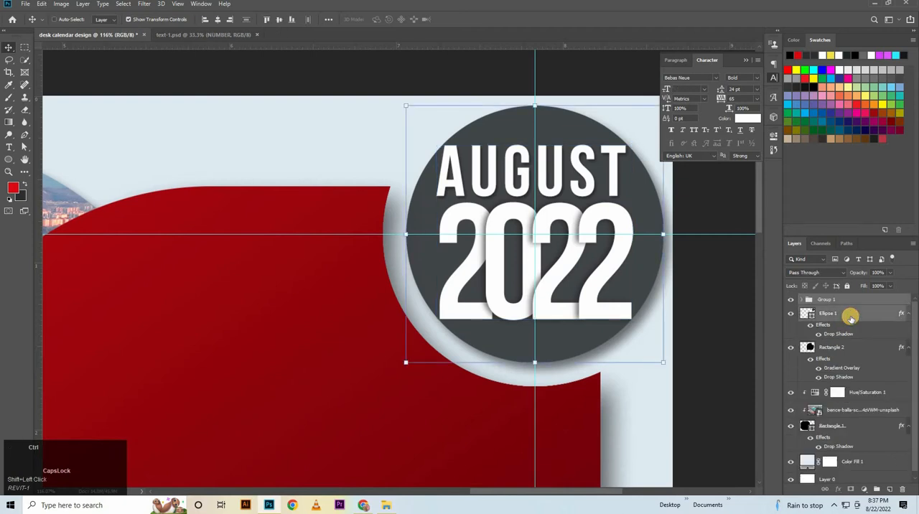
{"action": "key", "text": "ctrl+g"}
{"action": "left_click_drag", "start_coordinate": [668, 318], "coordinate": [697, 349]}
{"action": "left_click", "coordinate": [744, 197]}
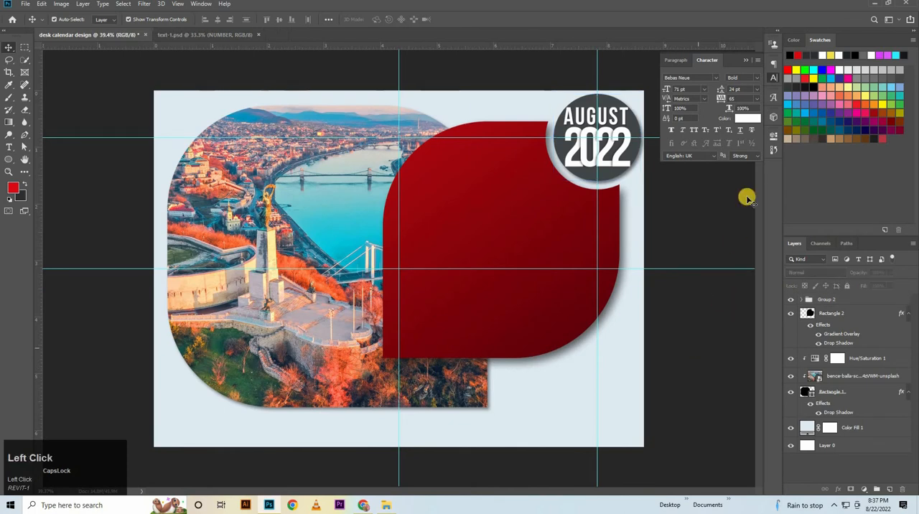
{"action": "left_click", "coordinate": [746, 59]}
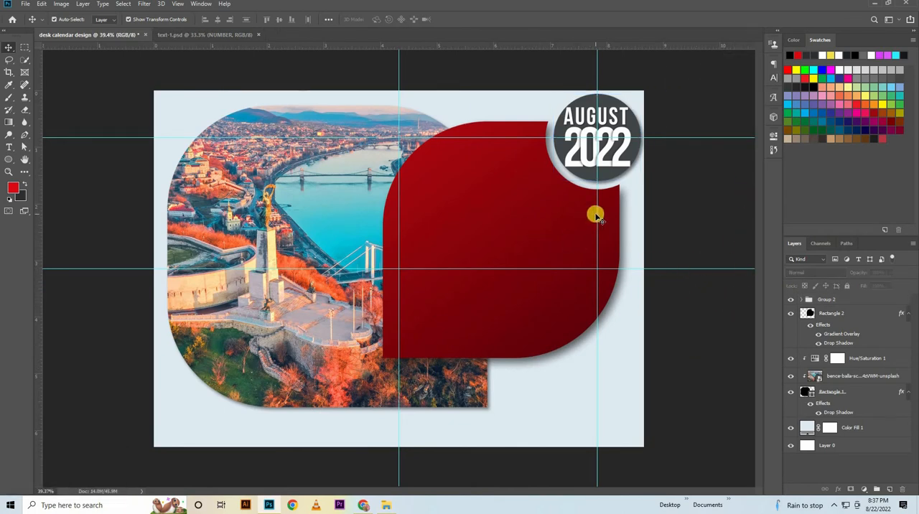
Copy the NUMBER and weekday letter groups from text-1.psd and paste them into the desk calendar design.
{"action": "left_click", "coordinate": [230, 36]}
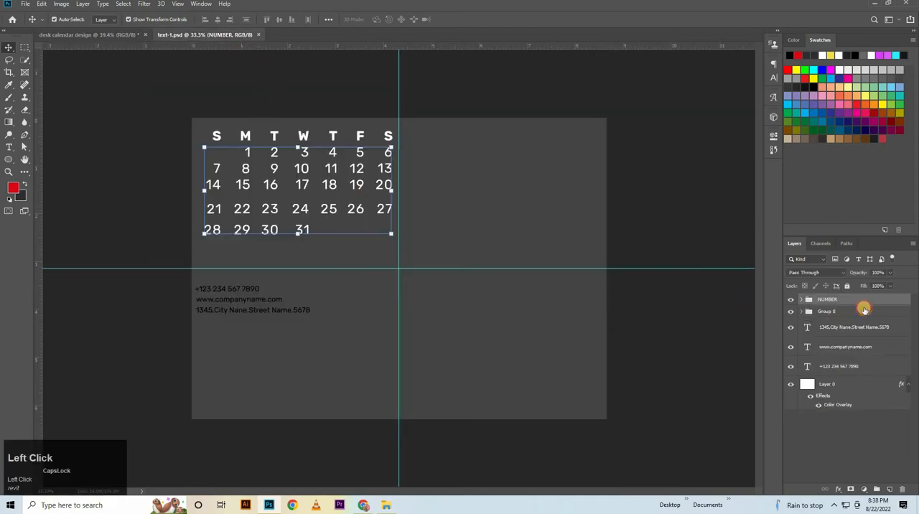
{"action": "left_click", "coordinate": [864, 309]}
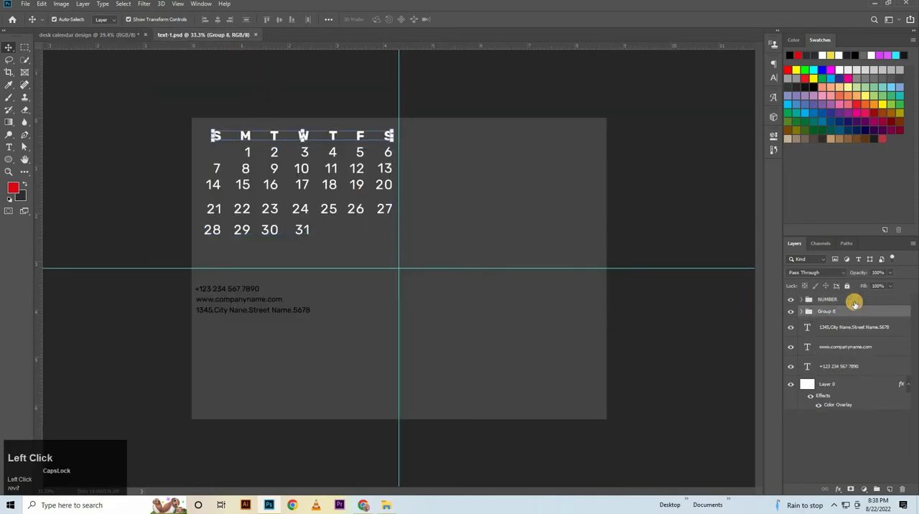
{"action": "left_click", "coordinate": [853, 300]}
{"action": "left_click", "coordinate": [856, 308]}
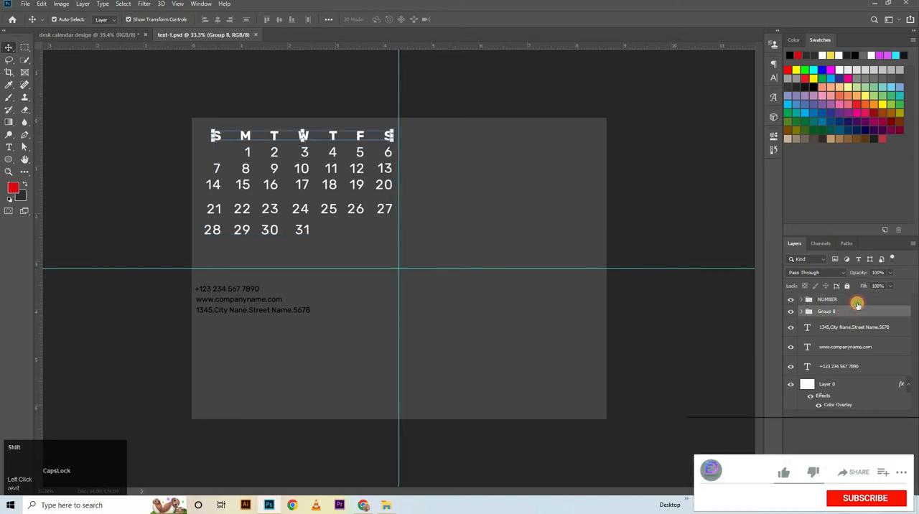
{"action": "left_click", "coordinate": [856, 301], "text": "shift"}
{"action": "key", "text": "ctrl+c"}
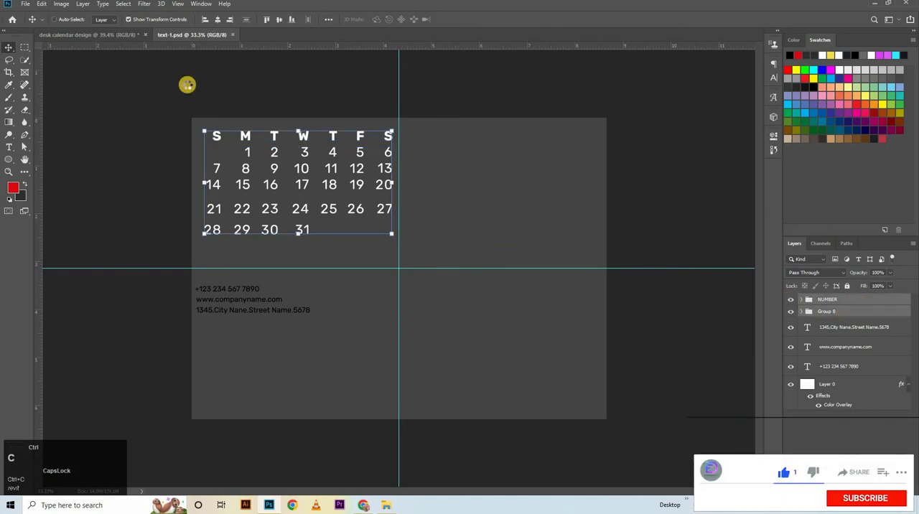
{"action": "left_click", "coordinate": [126, 35]}
{"action": "key", "text": "ctrl+v"}
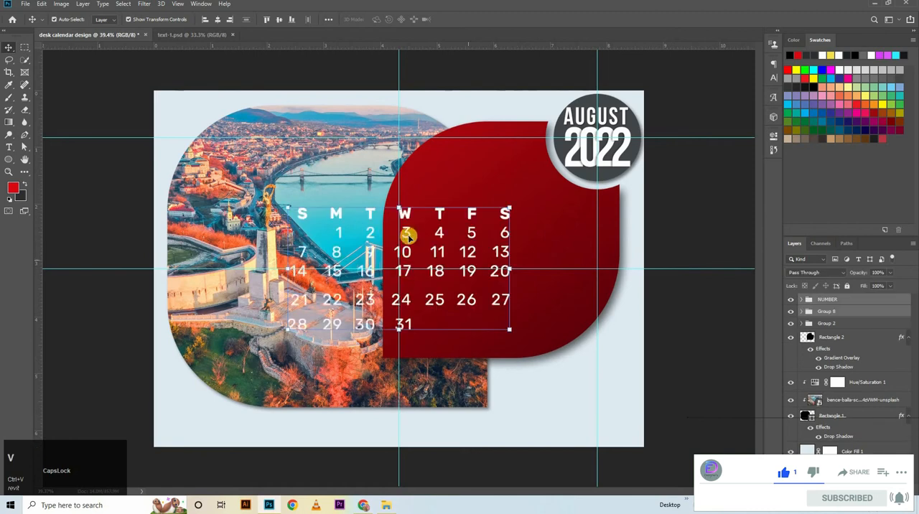
Move the pasted weekday and date groups onto the red shape below the AUGUST 2022 circle, and deselect them.
{"action": "key", "text": "ctrl+t"}
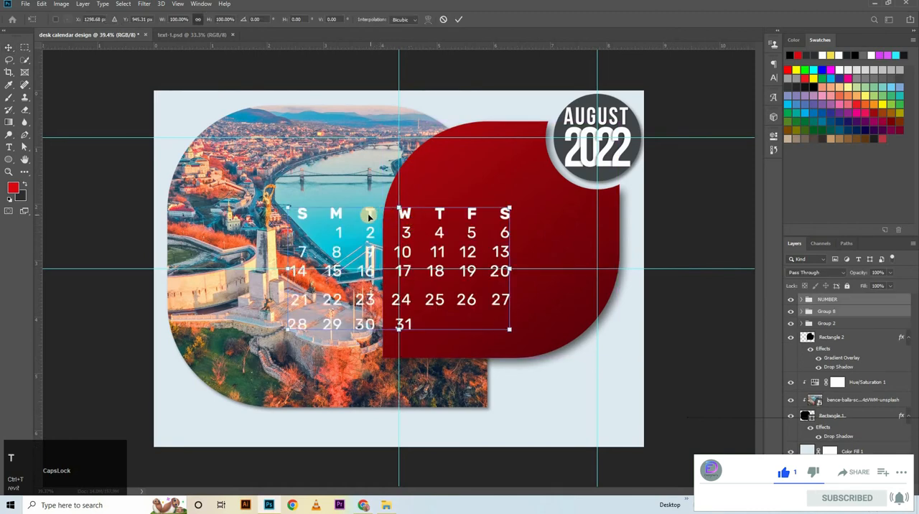
{"action": "left_click_drag", "start_coordinate": [371, 213], "coordinate": [472, 194]}
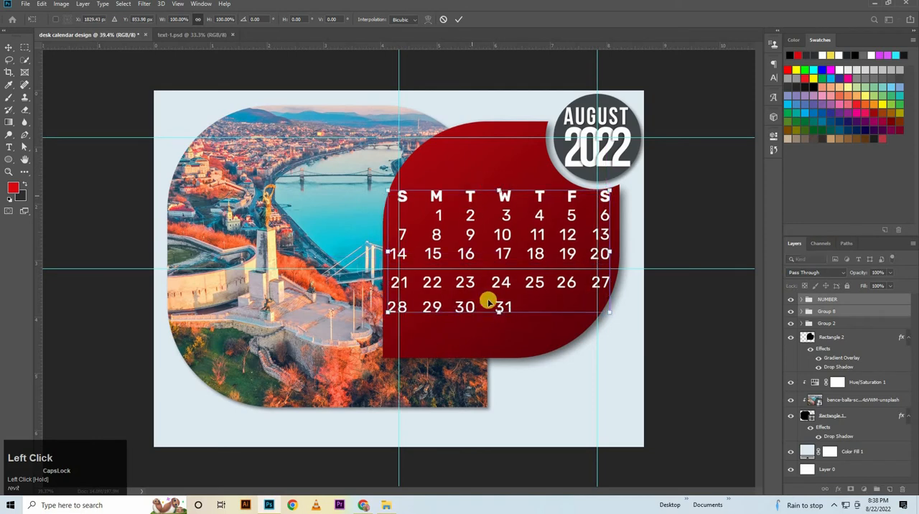
{"action": "key", "text": "Down"}
{"action": "key", "text": "Down"}
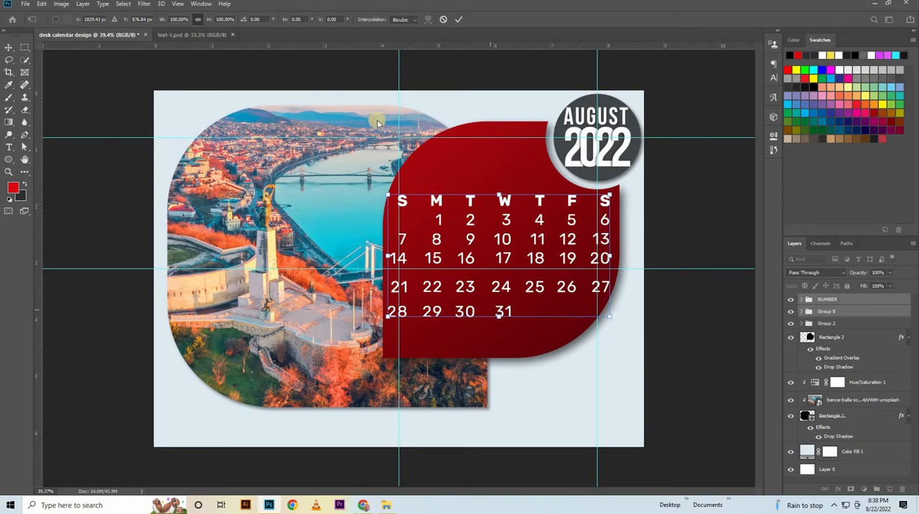
{"action": "left_click", "coordinate": [459, 24]}
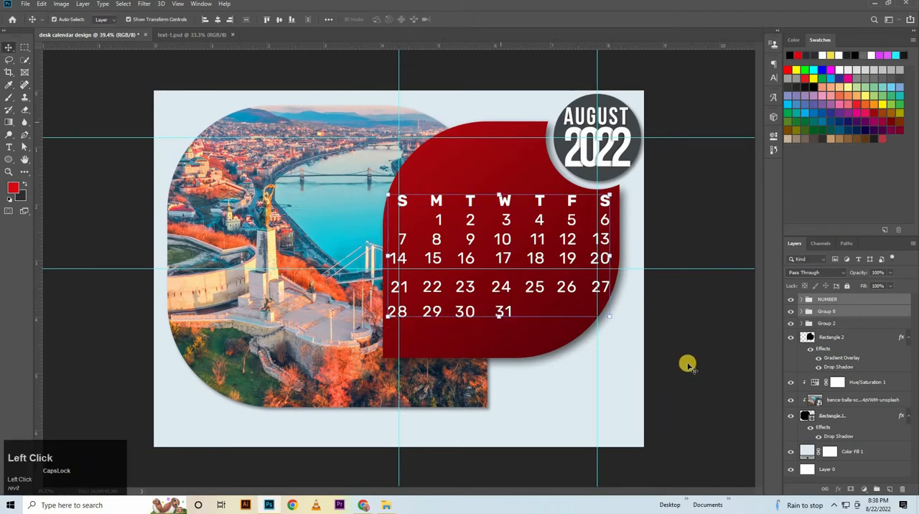
{"action": "left_click", "coordinate": [667, 324]}
Check the font, size and tracking settings of the weekday letter W and the date 4.
{"action": "left_click", "coordinate": [506, 201]}
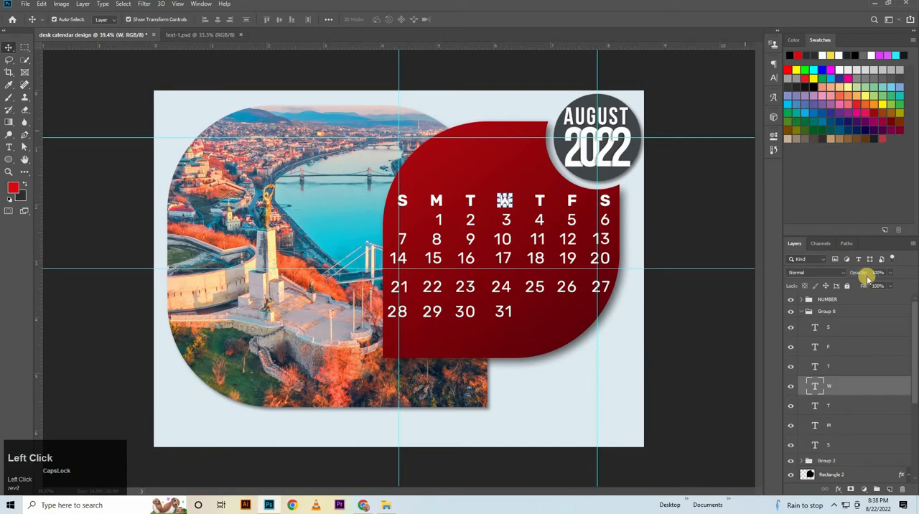
{"action": "left_click", "coordinate": [774, 77]}
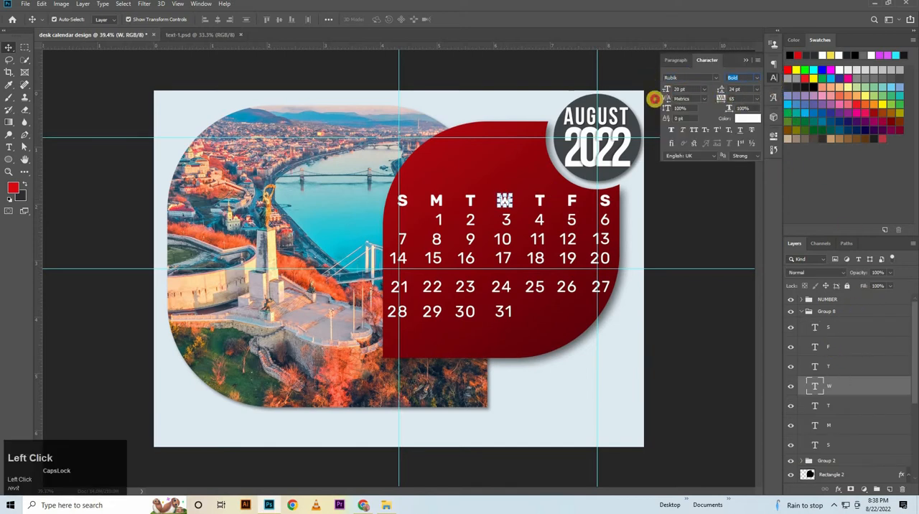
{"action": "left_click", "coordinate": [734, 98]}
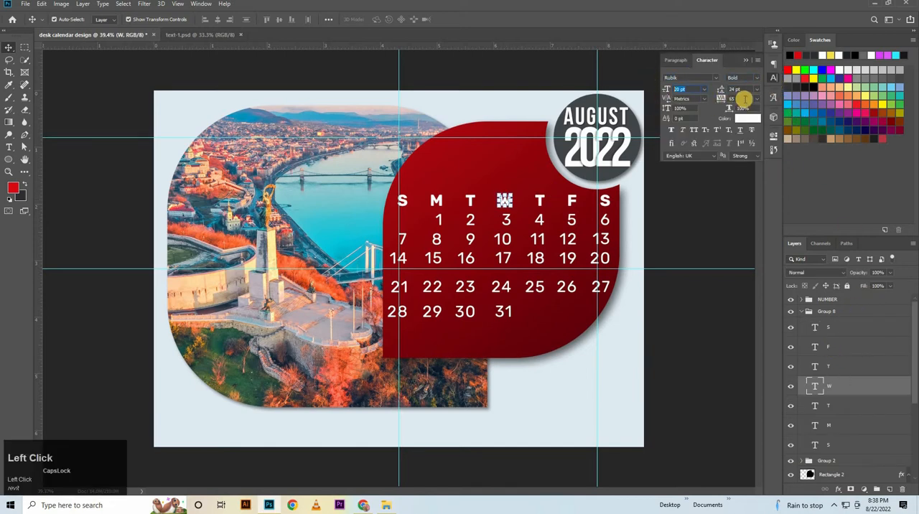
{"action": "left_click", "coordinate": [538, 219]}
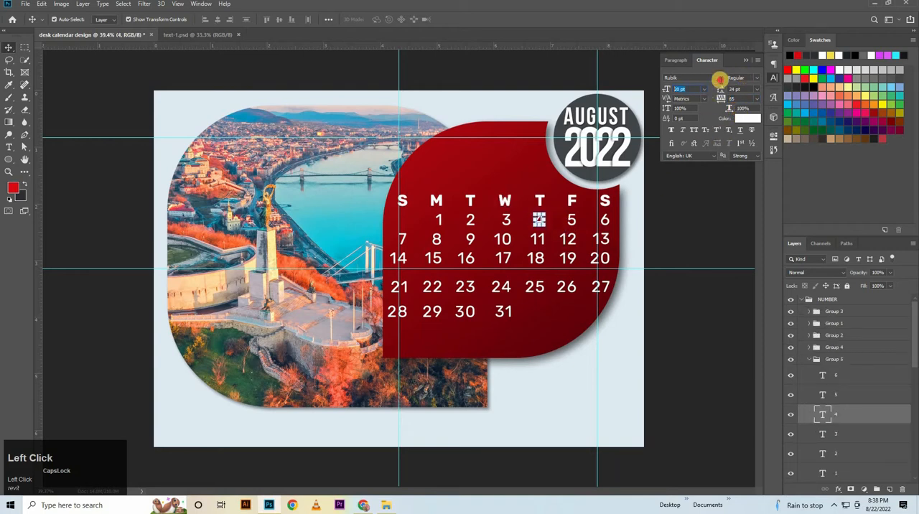
{"action": "left_click", "coordinate": [739, 98]}
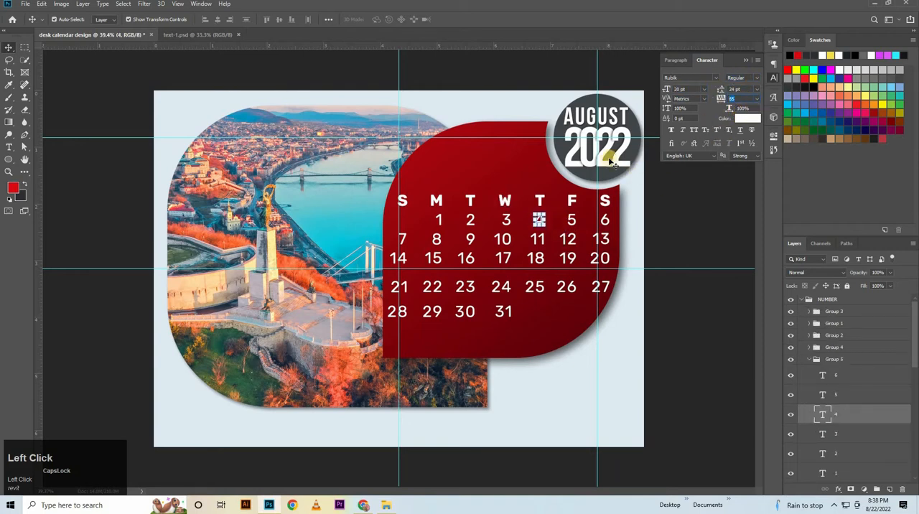
{"action": "left_click", "coordinate": [804, 302]}
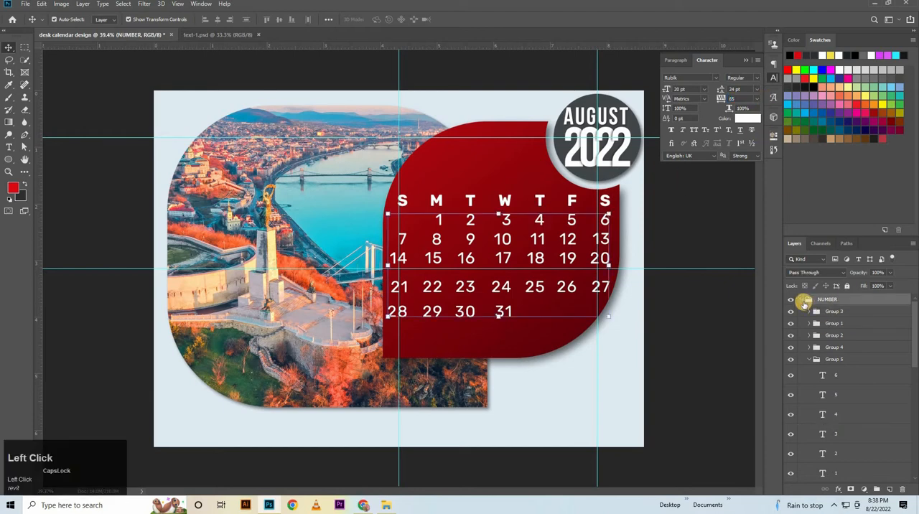
Collapse the NUMBER layer group and draw a rectangle about 1131 × 64 px behind the weekday letters, directly above the Rectangle 2 layer.
{"action": "left_click", "coordinate": [803, 301]}
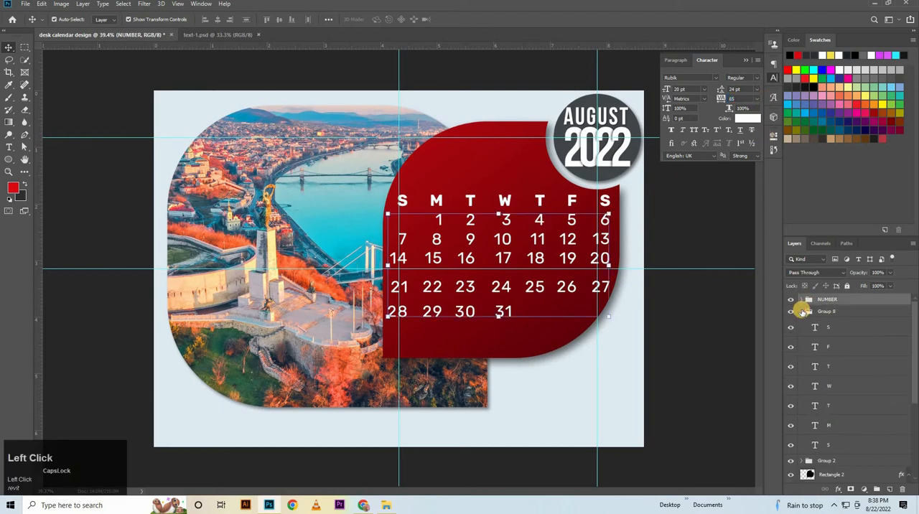
{"action": "left_click", "coordinate": [647, 369]}
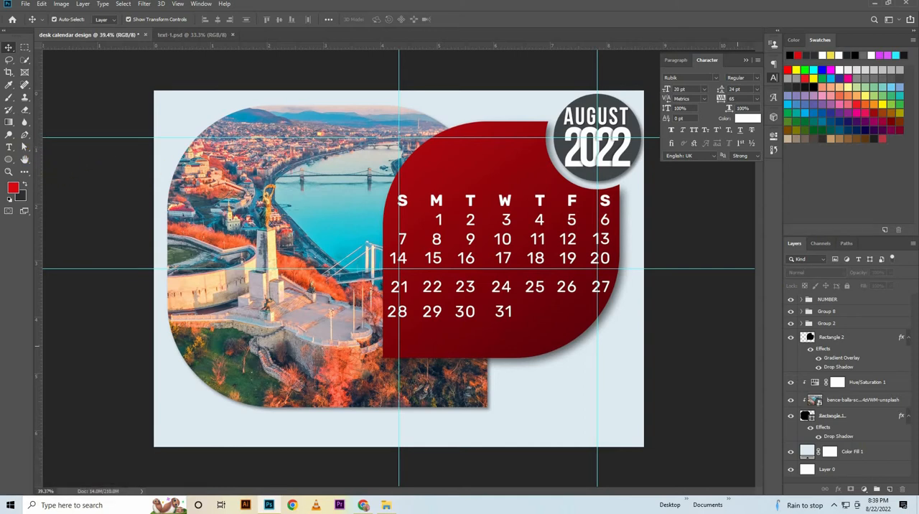
{"action": "right_click", "coordinate": [9, 160]}
{"action": "left_click", "coordinate": [55, 159]}
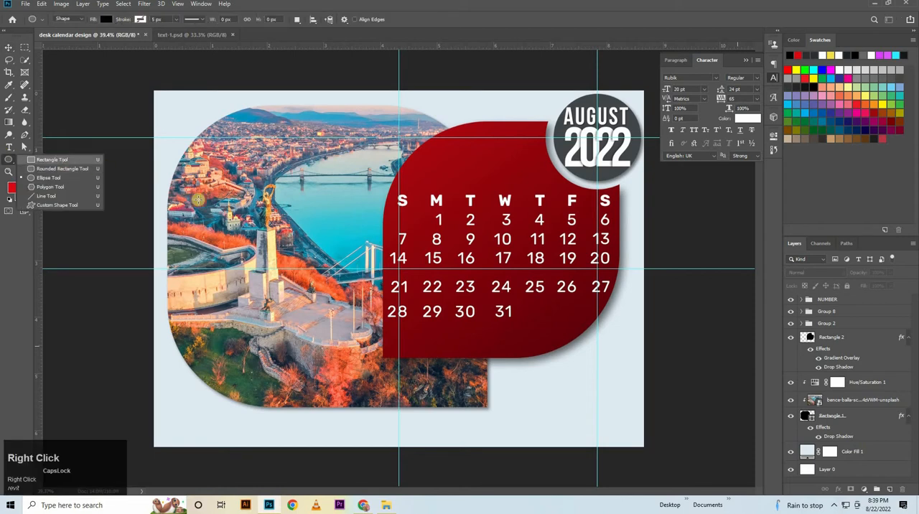
{"action": "left_click_drag", "start_coordinate": [448, 255], "coordinate": [497, 248]}
{"action": "left_click_drag", "start_coordinate": [600, 217], "coordinate": [469, 327]}
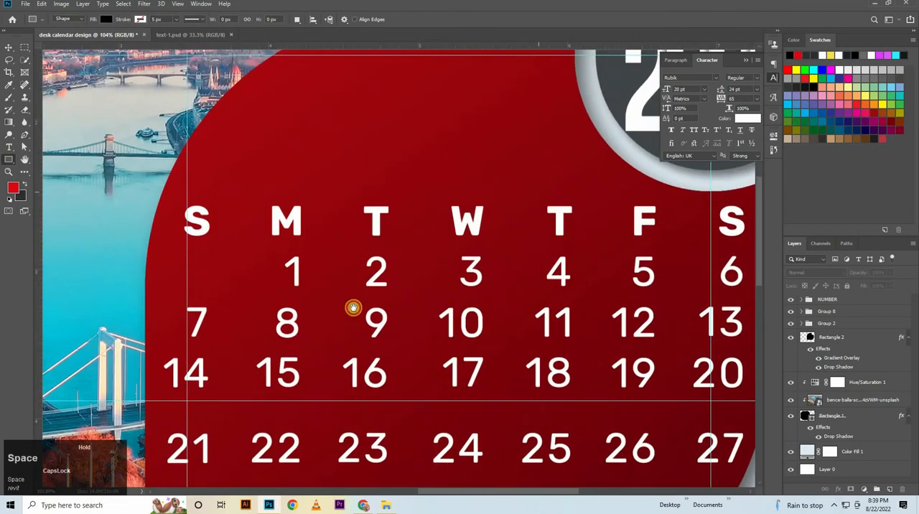
{"action": "left_click_drag", "start_coordinate": [353, 308], "coordinate": [297, 318]}
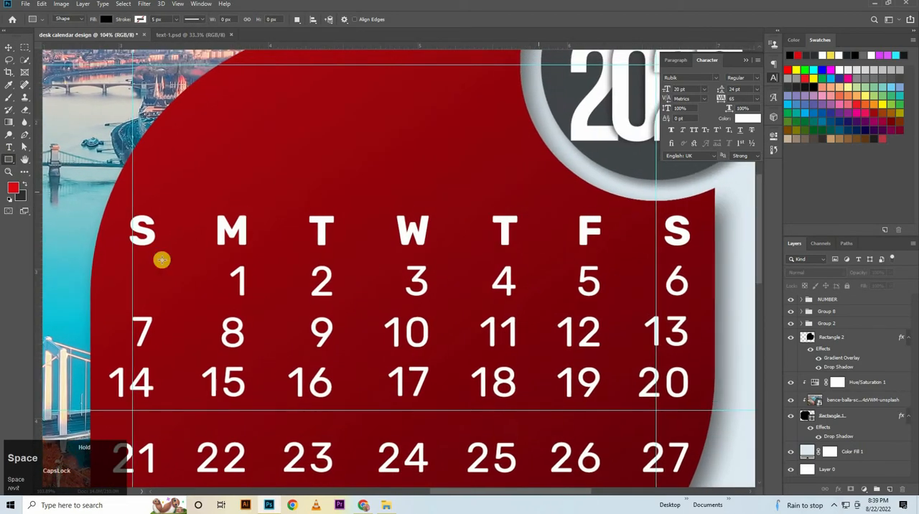
{"action": "left_click", "coordinate": [842, 336]}
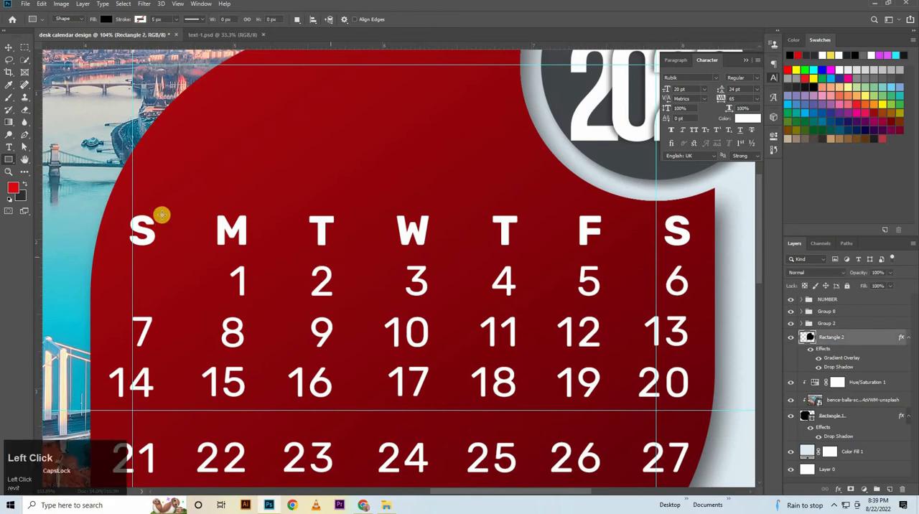
{"action": "left_click_drag", "start_coordinate": [130, 216], "coordinate": [691, 246]}
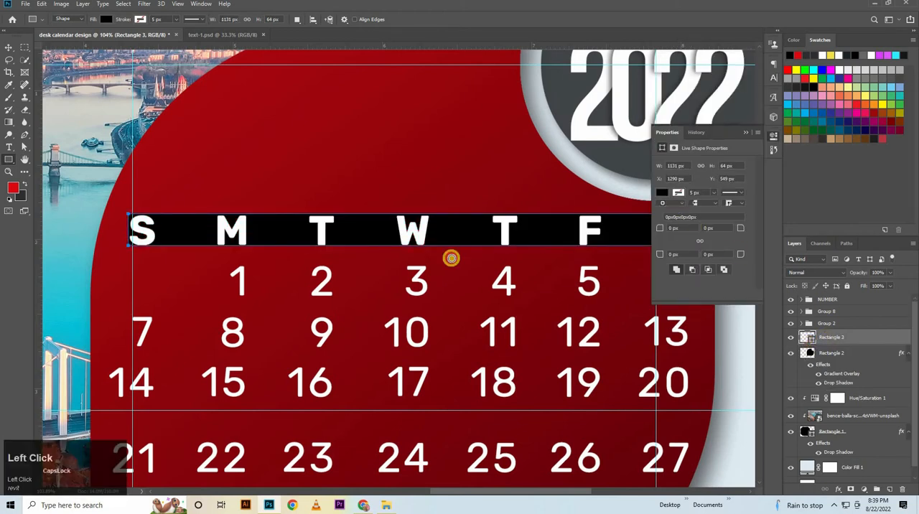
Fill the rectangle behind the weekday letters with dark red 64020c, sampled from the darker lower part of the red shape.
{"action": "left_click", "coordinate": [106, 19]}
{"action": "left_click", "coordinate": [194, 37]}
{"action": "left_click", "coordinate": [194, 113]}
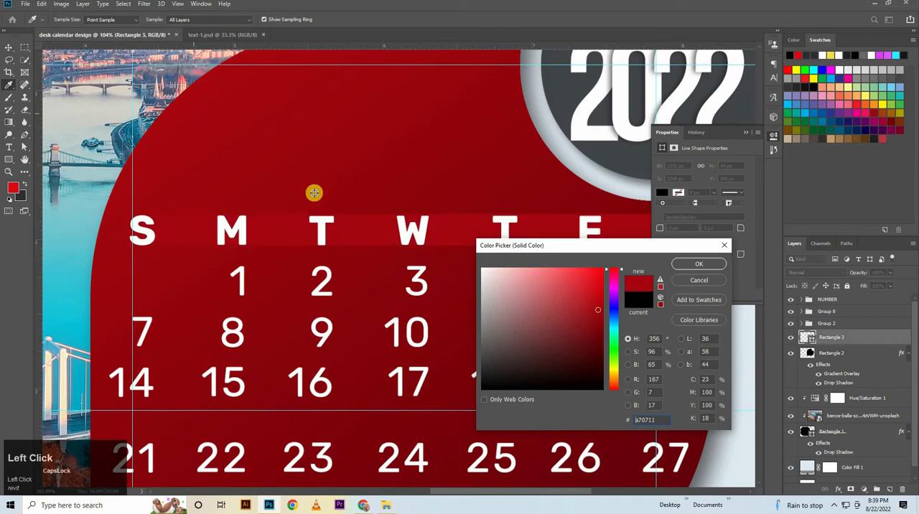
{"action": "left_click", "coordinate": [547, 186]}
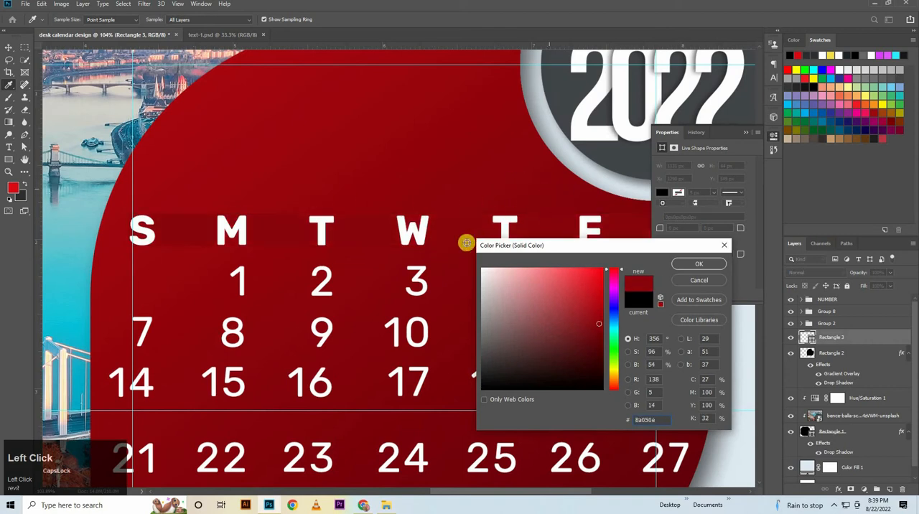
{"action": "left_click", "coordinate": [622, 473]}
{"action": "scroll", "coordinate": [694, 335], "scroll_direction": "down", "scroll_amount": 1}
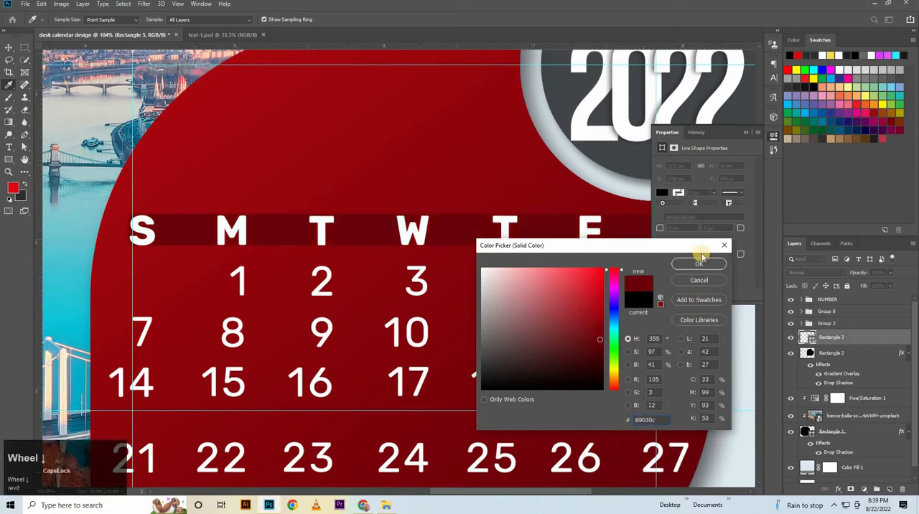
{"action": "left_click", "coordinate": [688, 480]}
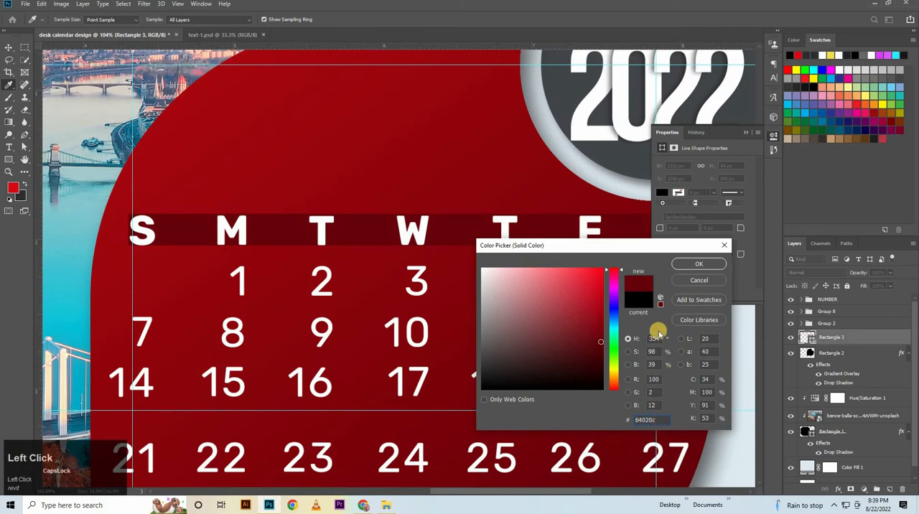
{"action": "left_click", "coordinate": [716, 264]}
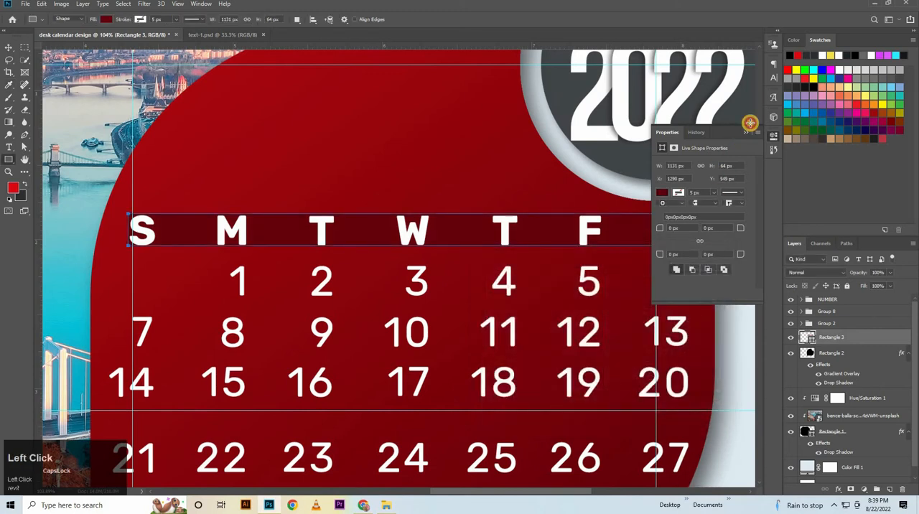
Deselect the rectangle's path and slightly lower the opacity of the dark red bar behind the weekday letters.
{"action": "left_click", "coordinate": [481, 199]}
{"action": "key", "text": "Escape"}
{"action": "left_click", "coordinate": [745, 132]}
{"action": "left_click", "coordinate": [9, 44]}
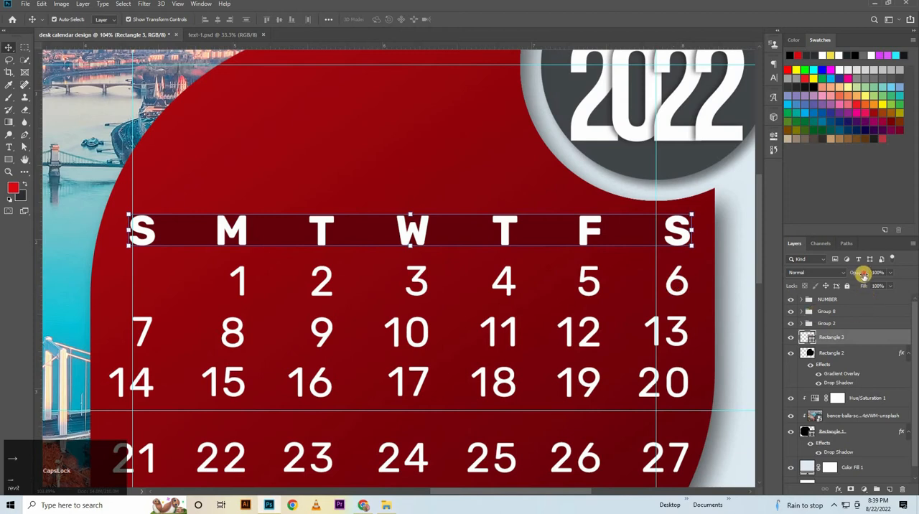
{"action": "left_click_drag", "start_coordinate": [863, 275], "coordinate": [854, 280]}
{"action": "left_click", "coordinate": [810, 313]}
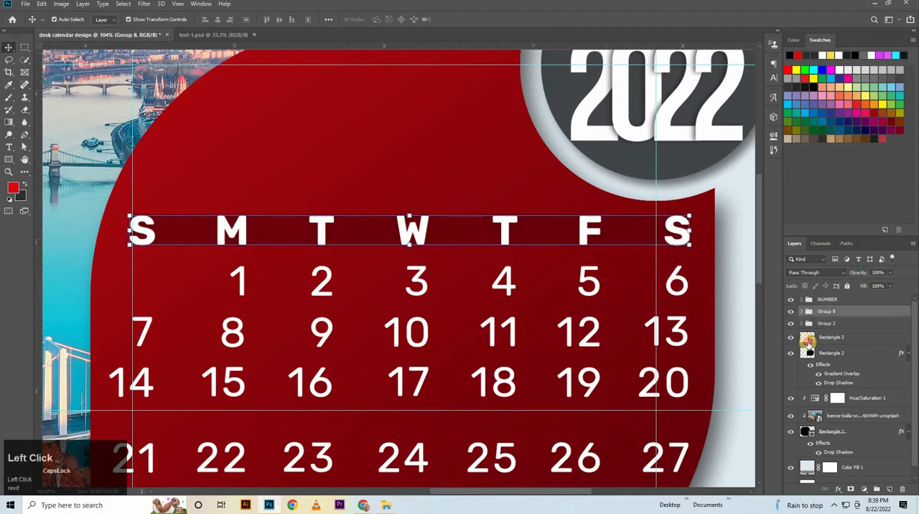
{"action": "left_click", "coordinate": [808, 341]}
Add a text layer reading COMPANT above the Rectangle 2 layer, in the empty lower-right area of the calendar page.
{"action": "left_click", "coordinate": [814, 365]}
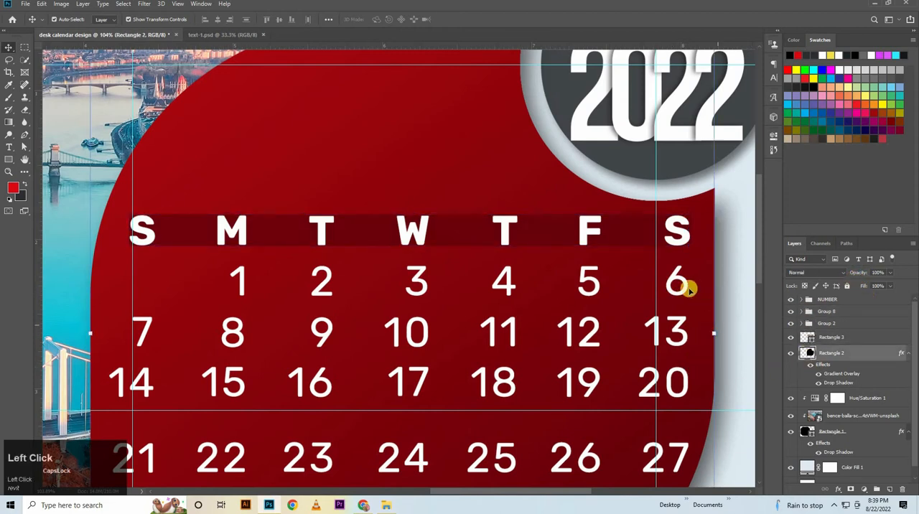
{"action": "left_click_drag", "start_coordinate": [682, 268], "coordinate": [707, 302]}
{"action": "left_click_drag", "start_coordinate": [647, 389], "coordinate": [547, 38]}
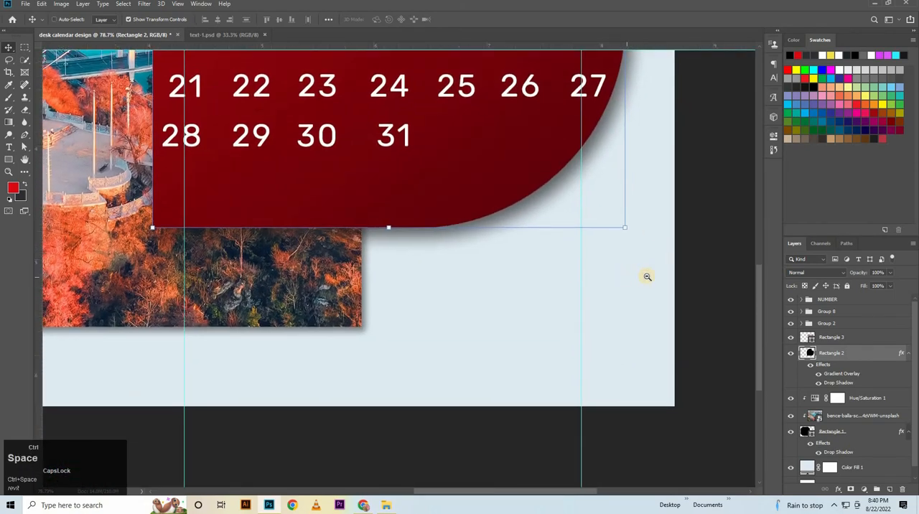
{"action": "left_click_drag", "start_coordinate": [647, 276], "coordinate": [682, 279]}
{"action": "left_click_drag", "start_coordinate": [588, 328], "coordinate": [575, 253]}
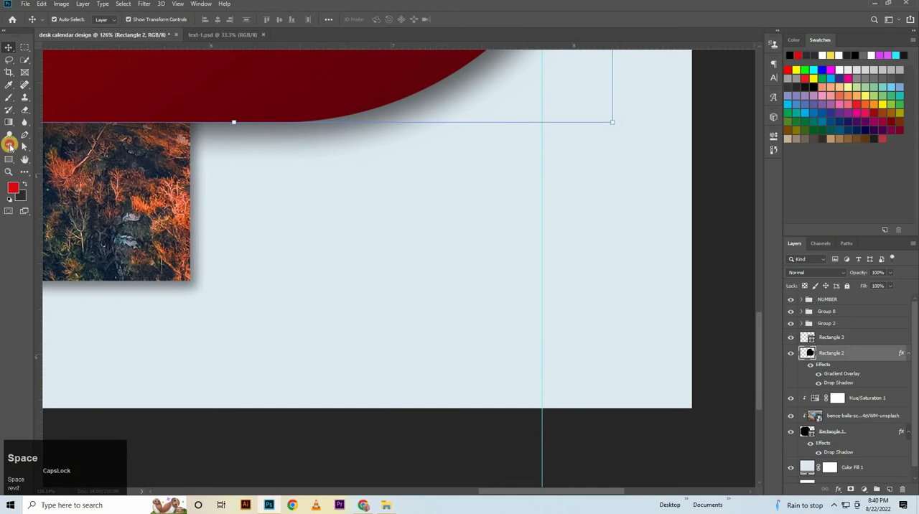
{"action": "left_click", "coordinate": [10, 146]}
{"action": "left_click", "coordinate": [386, 311]}
{"action": "left_click", "coordinate": [386, 312]}
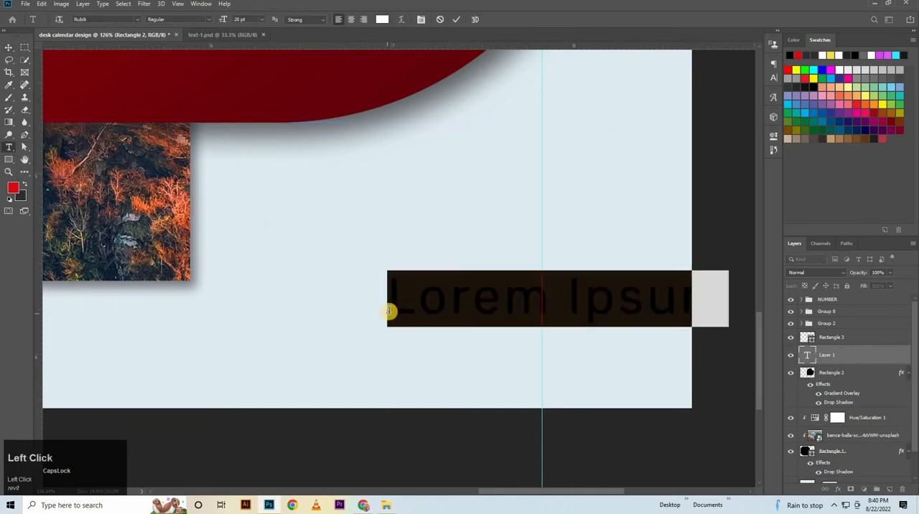
{"action": "key", "text": "BackSpace"}
{"action": "type", "text": "CO"}
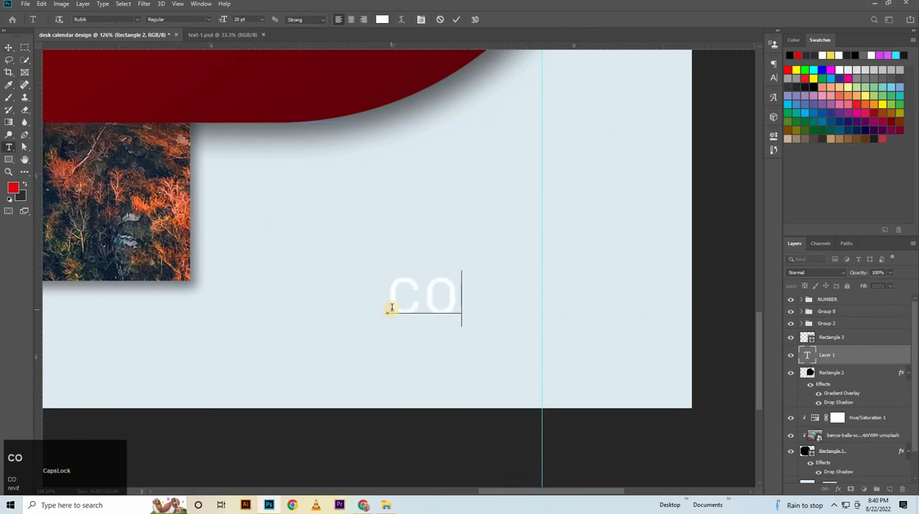
{"action": "type", "text": "MPANT"}
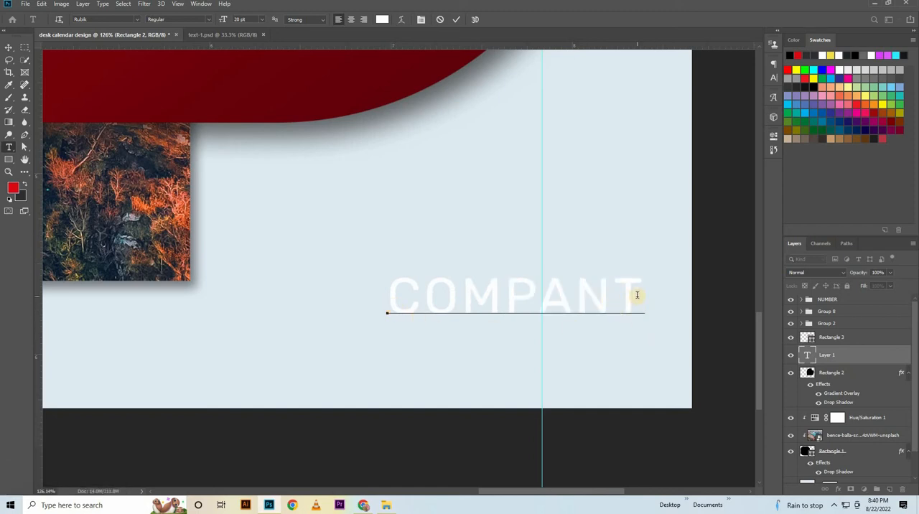
Set the tracking of the whole COMPANT text to 0.
{"action": "left_click_drag", "start_coordinate": [637, 294], "coordinate": [283, 299]}
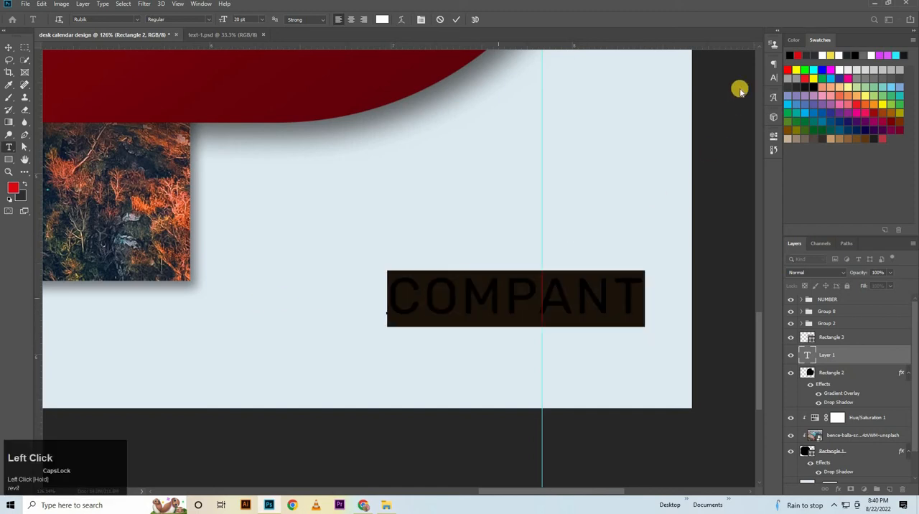
{"action": "left_click", "coordinate": [771, 81]}
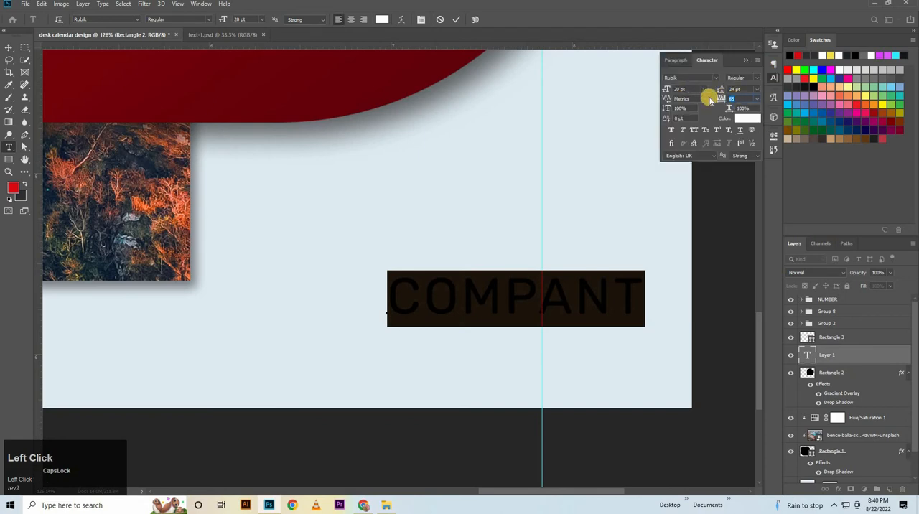
{"action": "left_click_drag", "start_coordinate": [739, 99], "coordinate": [665, 94]}
{"action": "type", "text": "0"}
{"action": "key", "text": "Return"}
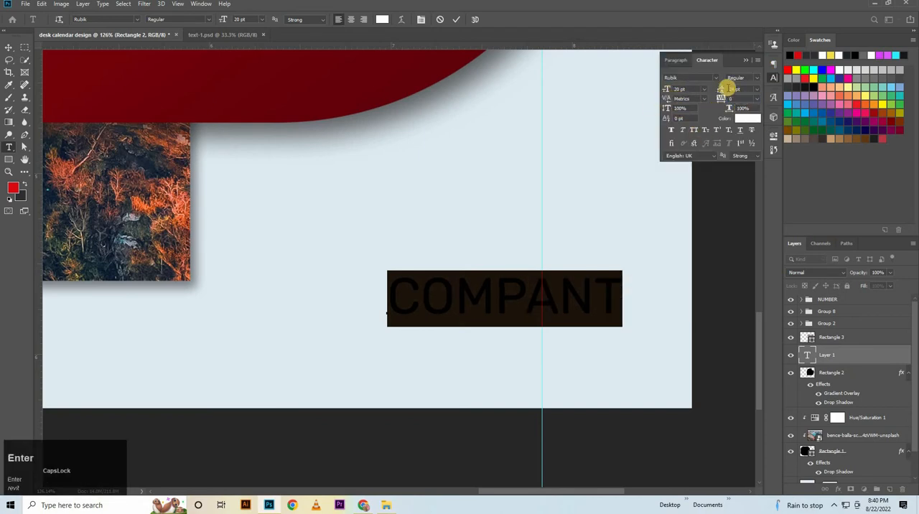
Set the COMPANT text's font size to 19 pt and its font style to Bold.
{"action": "left_click", "coordinate": [667, 92]}
{"action": "key", "text": "Up"}
{"action": "key", "text": "Up"}
{"action": "key", "text": "Down"}
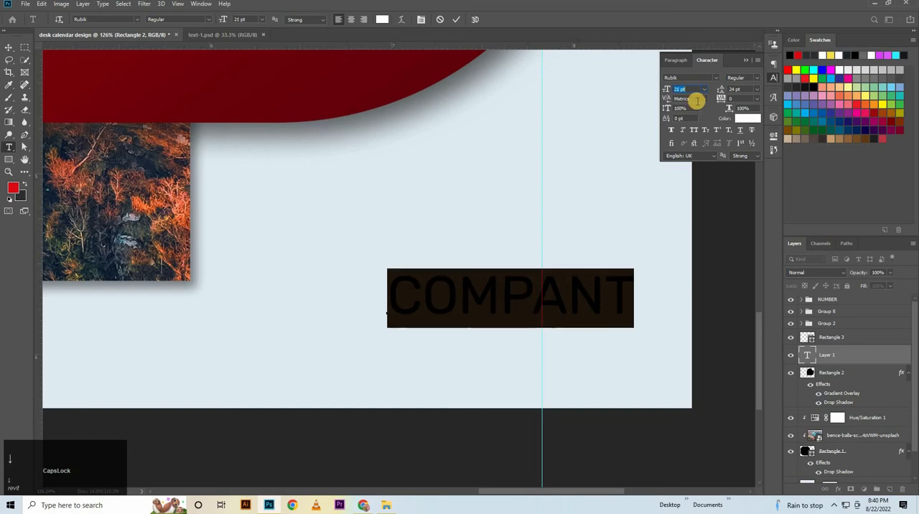
{"action": "key", "text": "Down"}
{"action": "key", "text": "Down"}
{"action": "left_click", "coordinate": [754, 78]}
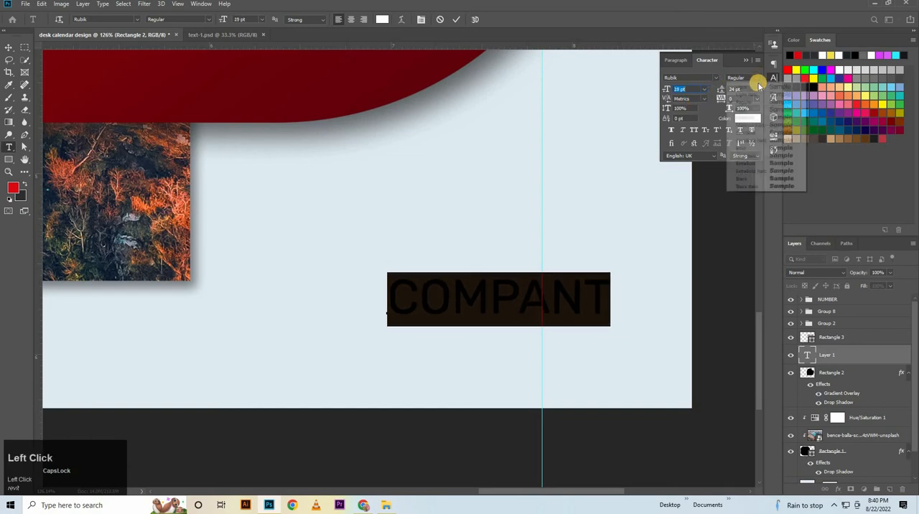
{"action": "left_click", "coordinate": [750, 148]}
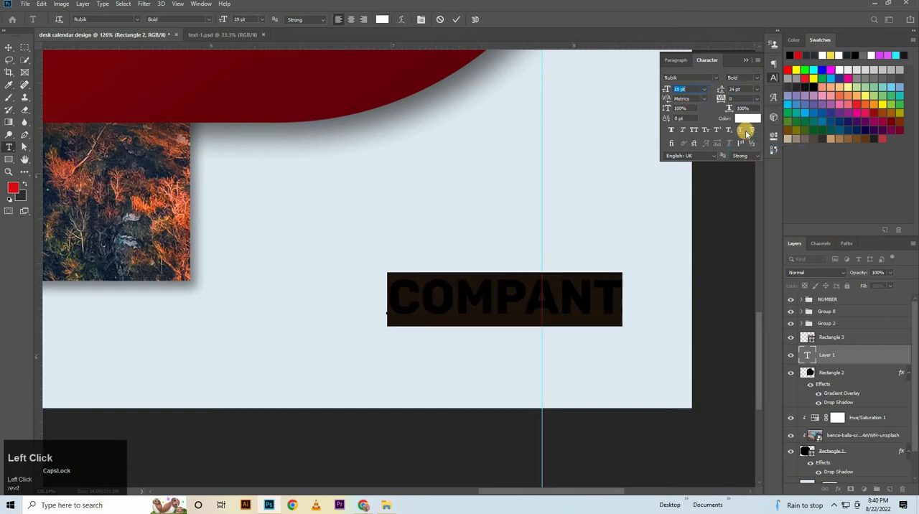
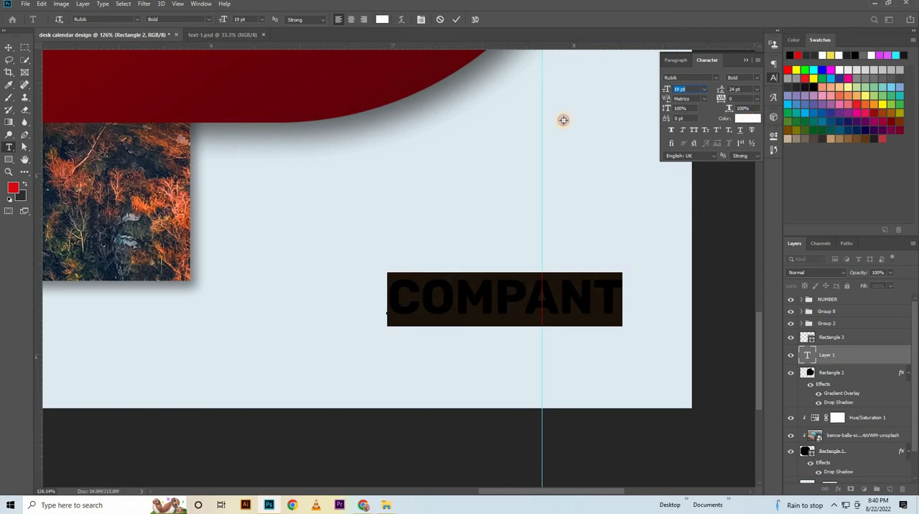
Change the COMPANT text's color to dark red and commit the text edit.
{"action": "left_click", "coordinate": [383, 20]}
{"action": "left_click", "coordinate": [383, 97]}
{"action": "left_click", "coordinate": [684, 266]}
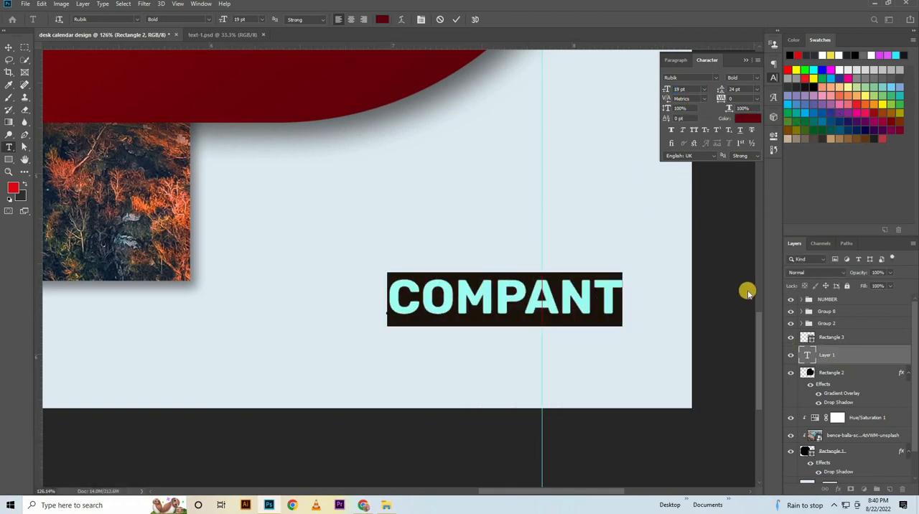
{"action": "left_click", "coordinate": [27, 59]}
{"action": "left_click", "coordinate": [9, 45]}
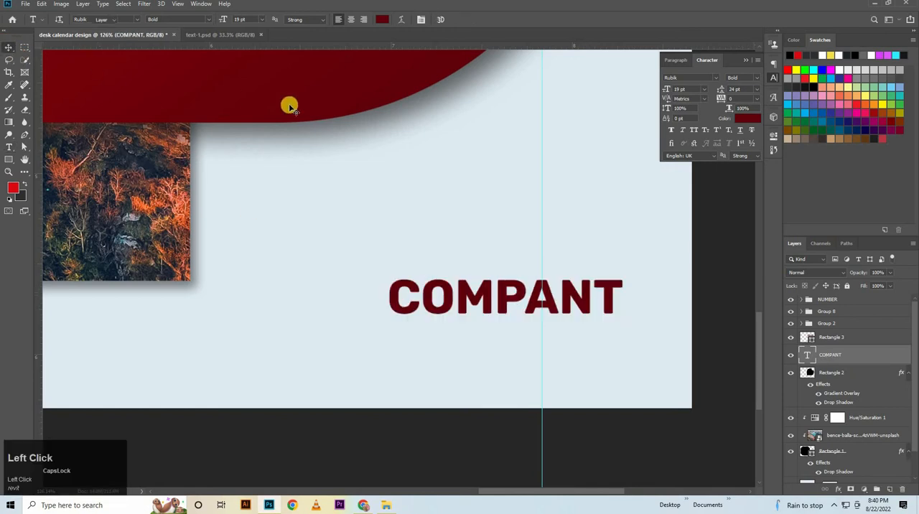
Copy the Rectangle 2 layer's style and paste it onto the COMPANT text layer.
{"action": "left_click", "coordinate": [872, 375]}
{"action": "right_click", "coordinate": [872, 375]}
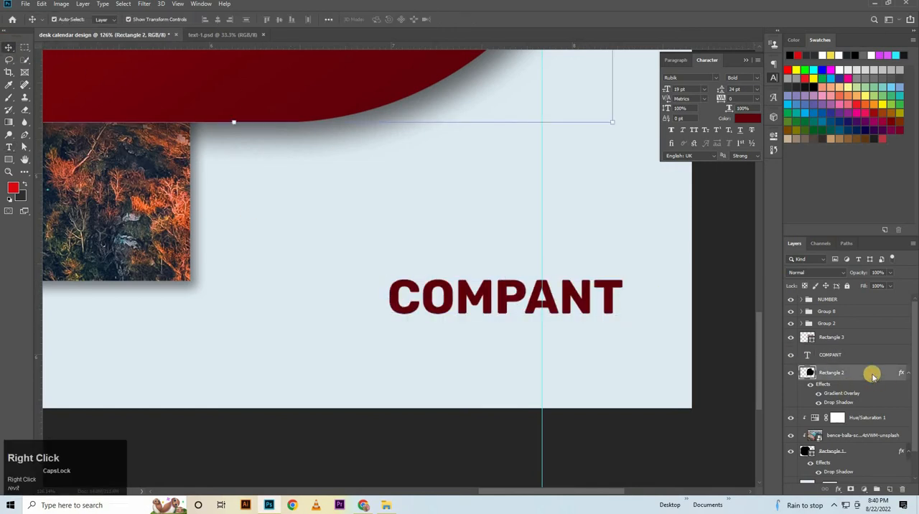
{"action": "left_click", "coordinate": [556, 308]}
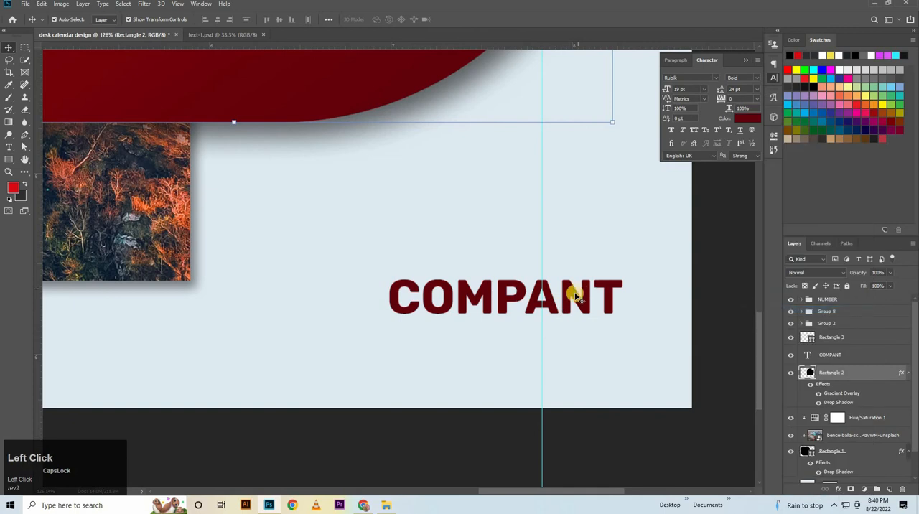
{"action": "left_click", "coordinate": [825, 355]}
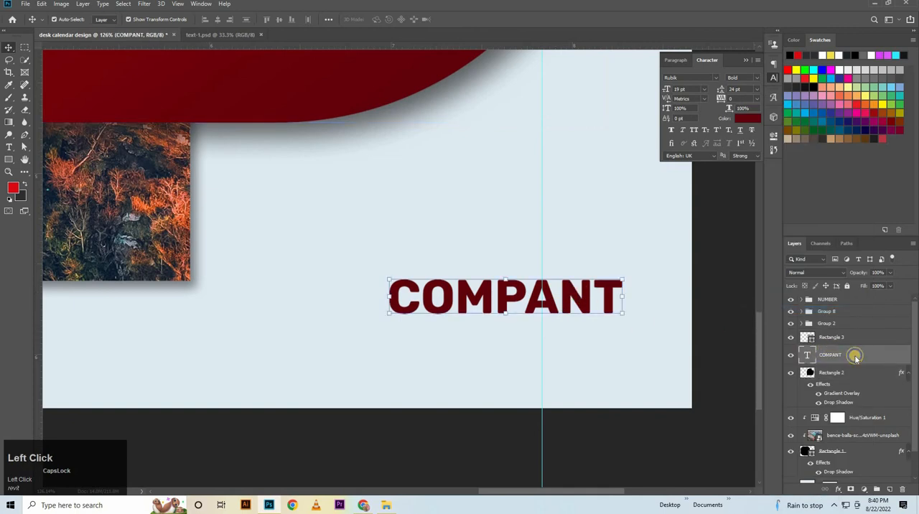
{"action": "right_click", "coordinate": [854, 357]}
{"action": "left_click", "coordinate": [754, 385]}
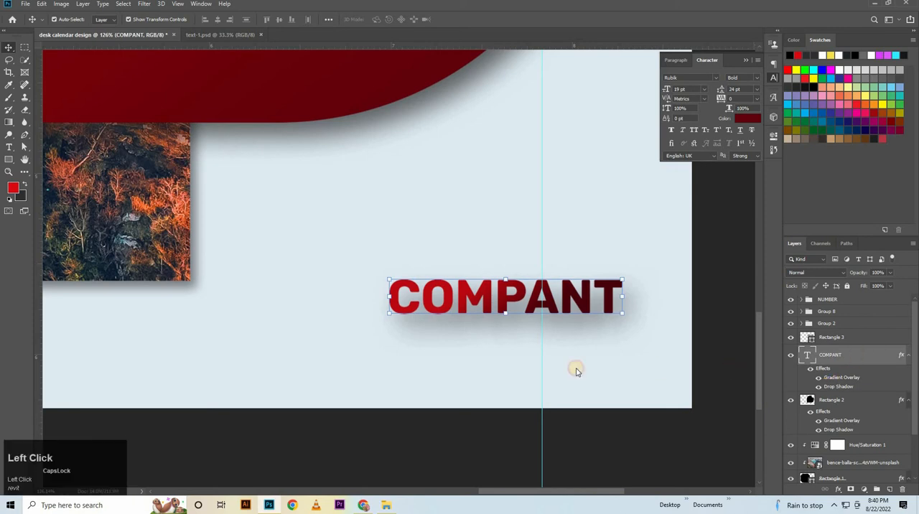
Set the COMPANT layer's gradient overlay angle to 90°, keeping its scale at 150%.
{"action": "left_click", "coordinate": [597, 343]}
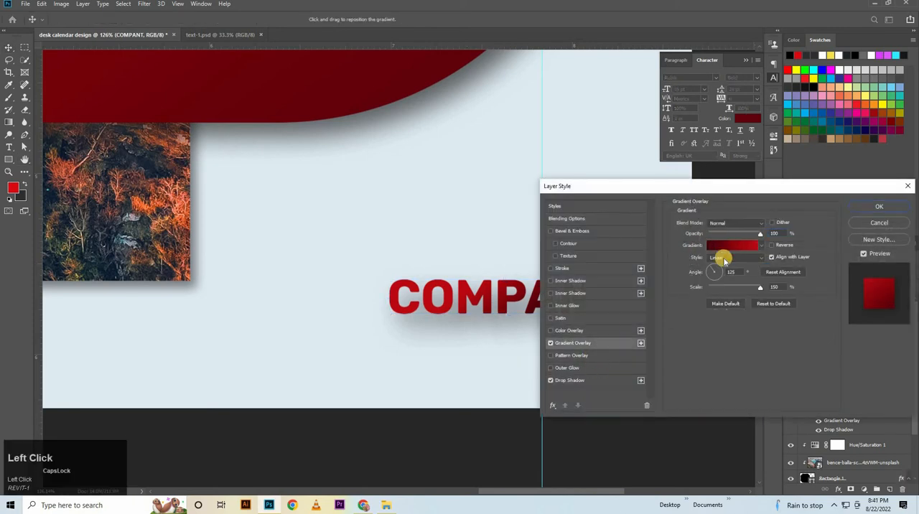
{"action": "left_click_drag", "start_coordinate": [841, 187], "coordinate": [830, 265]}
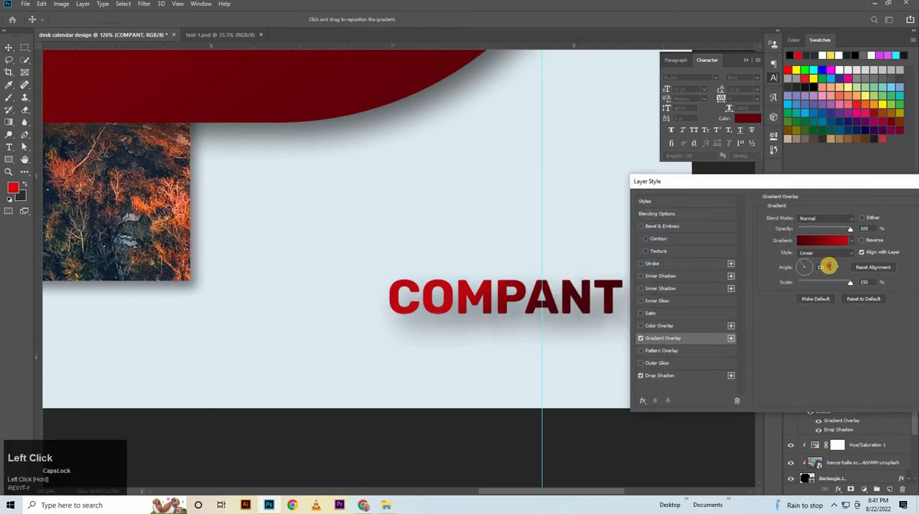
{"action": "type", "text": "90"}
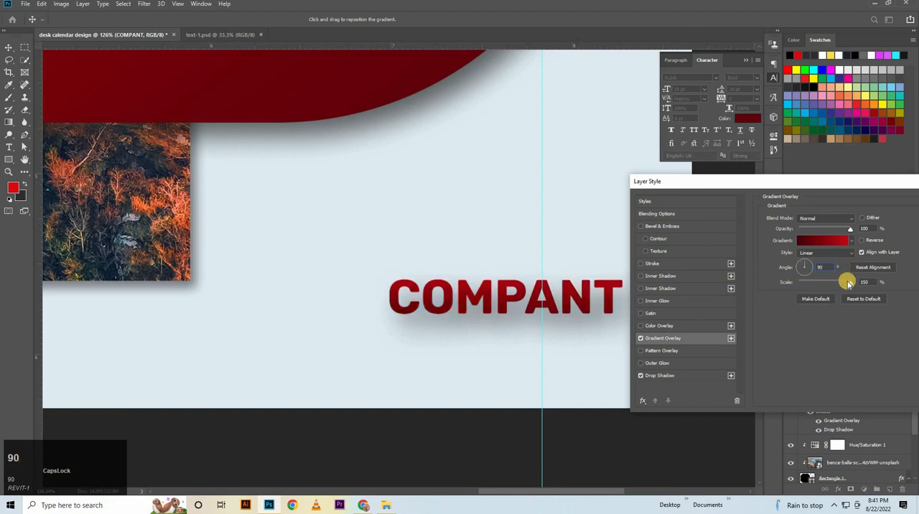
{"action": "left_click_drag", "start_coordinate": [840, 285], "coordinate": [836, 286]}
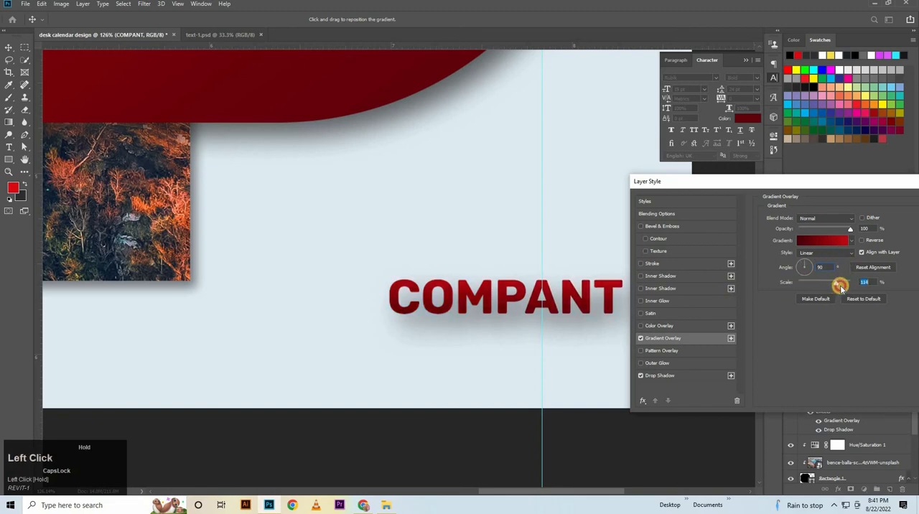
{"action": "left_click_drag", "start_coordinate": [865, 187], "coordinate": [796, 201]}
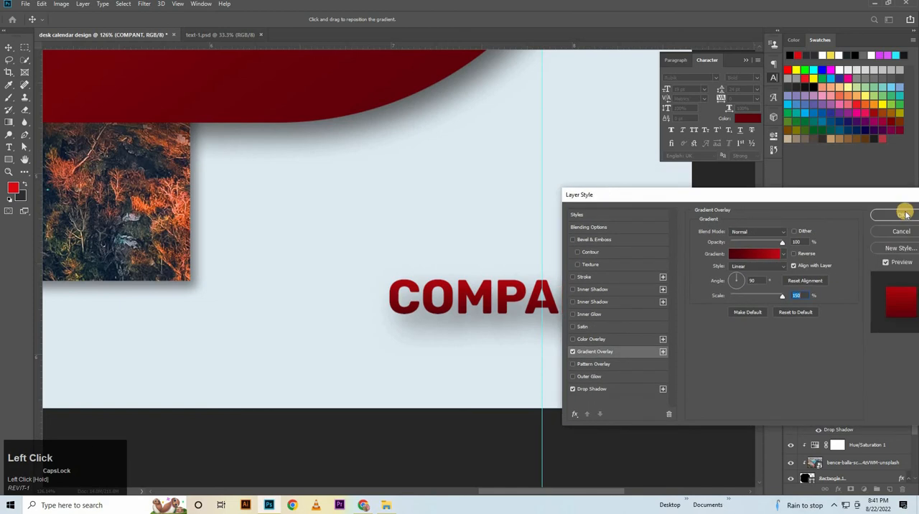
Reduce the COMPANT layer's drop shadow to a distance of 4 px and a size of 4 px, and apply the style.
{"action": "left_click", "coordinate": [611, 387]}
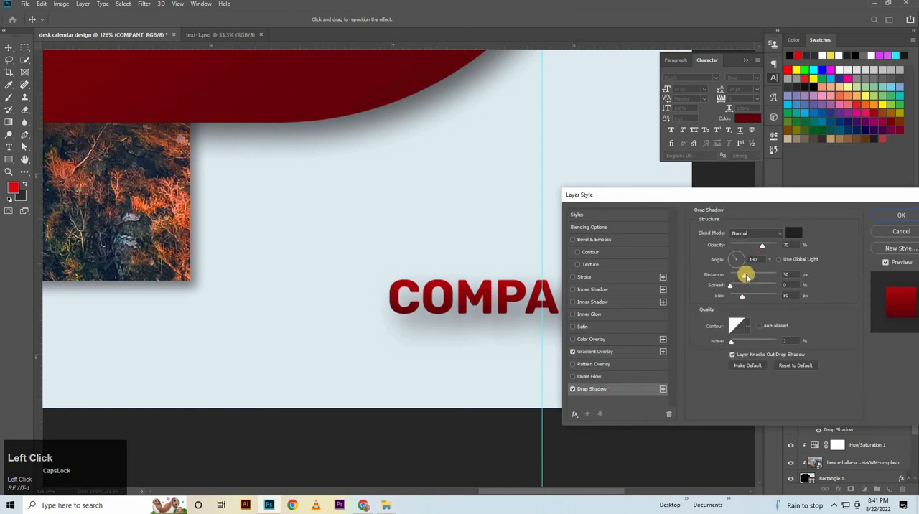
{"action": "left_click_drag", "start_coordinate": [739, 278], "coordinate": [723, 296]}
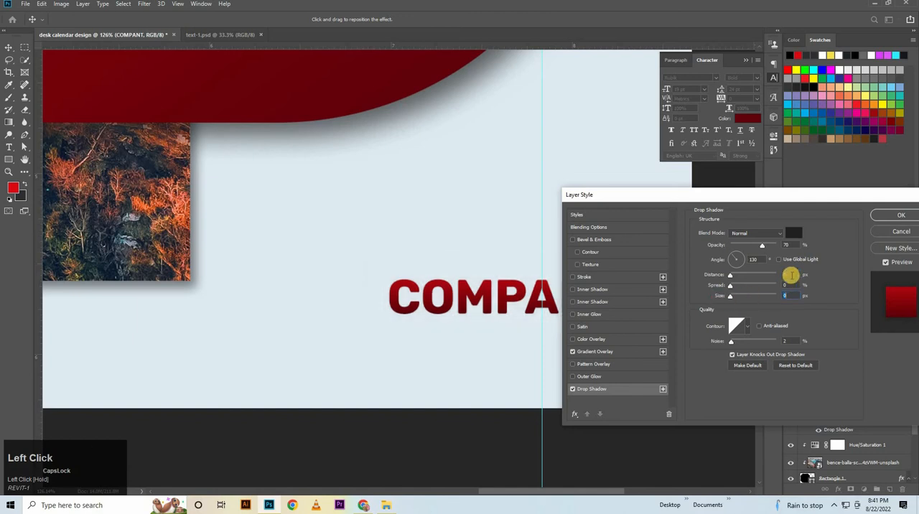
{"action": "left_click", "coordinate": [786, 275]}
{"action": "key", "text": "Up"}
{"action": "key", "text": "Up"}
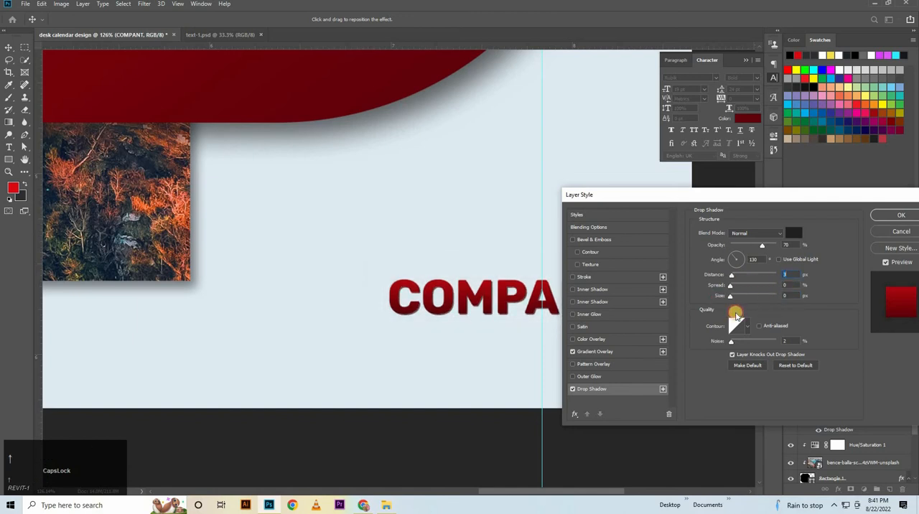
{"action": "key", "text": "Up"}
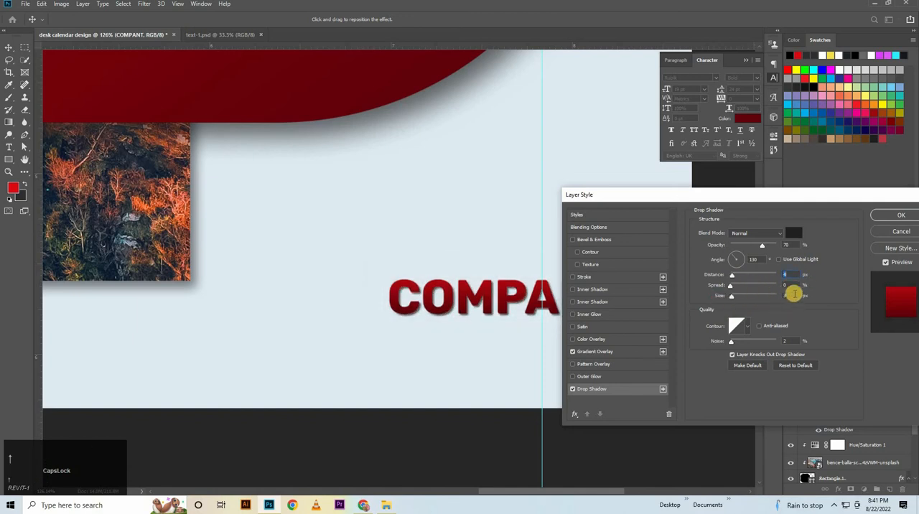
{"action": "left_click", "coordinate": [795, 295]}
{"action": "key", "text": "Up"}
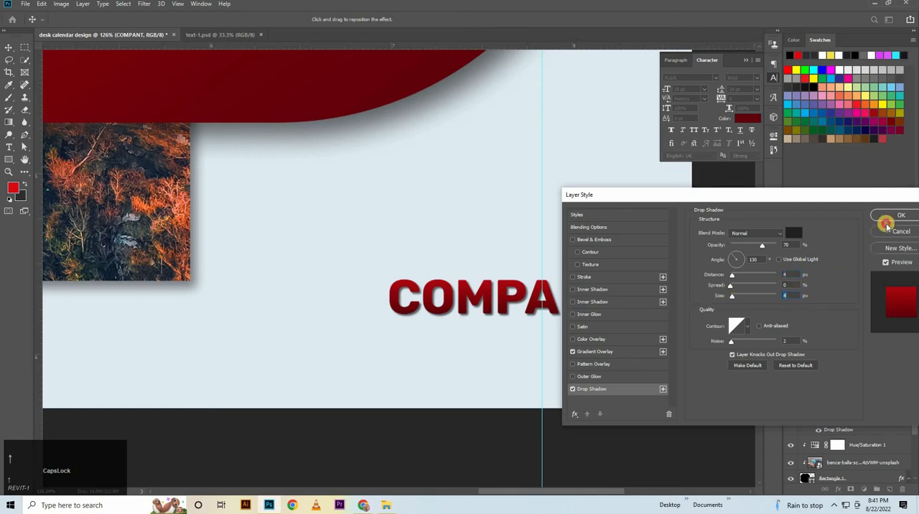
{"action": "left_click", "coordinate": [887, 218]}
Move the COMPANT text into the page's lower-right corner and scale it down to about 16.31 pt.
{"action": "left_click_drag", "start_coordinate": [586, 298], "coordinate": [647, 379]}
{"action": "left_click", "coordinate": [504, 276]}
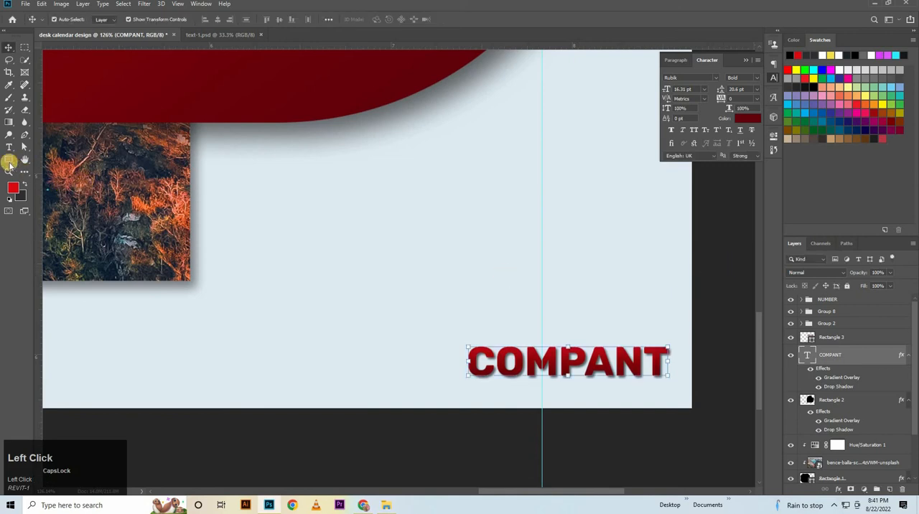
Draw a square of about 78 px above COMPANT with no fill and a 12 px black stroke.
{"action": "left_click", "coordinate": [9, 162]}
{"action": "left_click", "coordinate": [106, 19]}
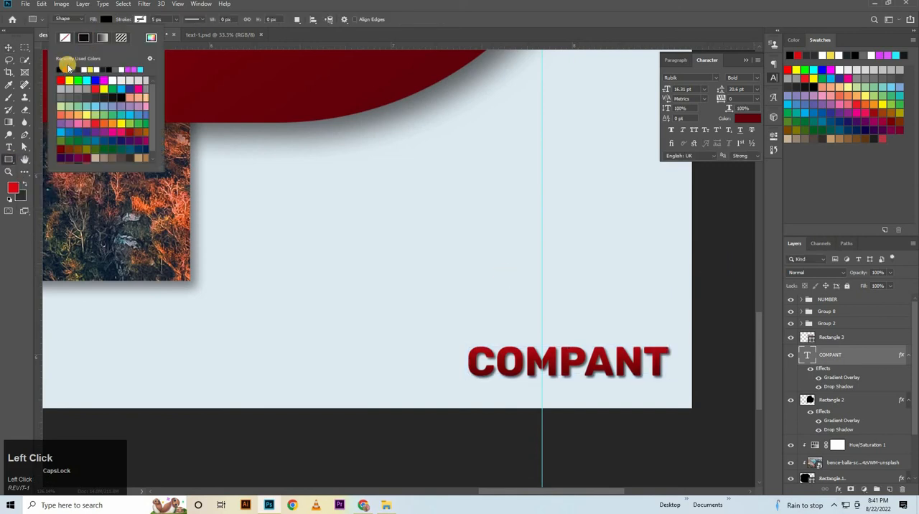
{"action": "left_click", "coordinate": [66, 38]}
{"action": "left_click", "coordinate": [140, 21]}
{"action": "mouse_move", "coordinate": [161, 20]}
{"action": "left_mouse_down"}
{"action": "mouse_move", "coordinate": [100, 50]}
{"action": "mouse_move", "coordinate": [101, 60]}
{"action": "left_mouse_up"}
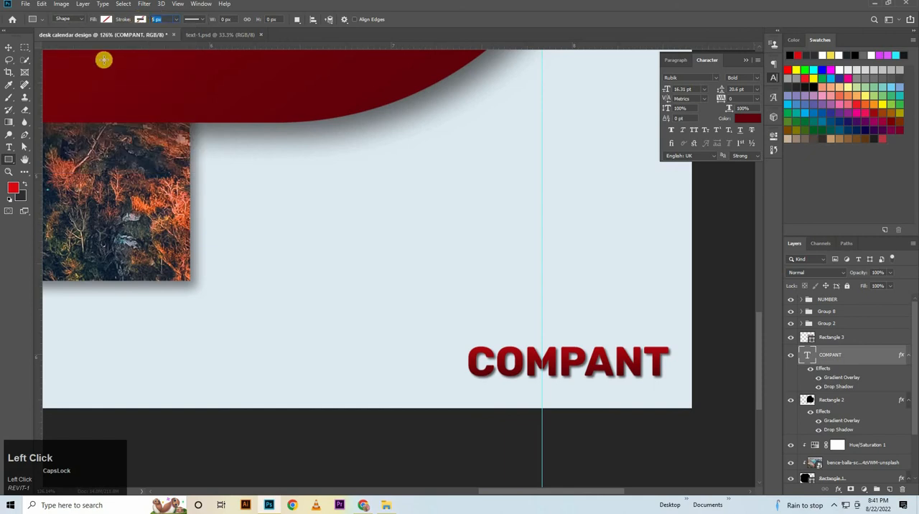
{"action": "type", "text": "12"}
{"action": "mouse_move", "coordinate": [513, 290]}
{"action": "left_mouse_down"}
{"action": "mouse_move", "coordinate": [556, 323]}
{"action": "mouse_move", "coordinate": [587, 302]}
{"action": "mouse_move", "coordinate": [601, 312]}
{"action": "left_mouse_up"}
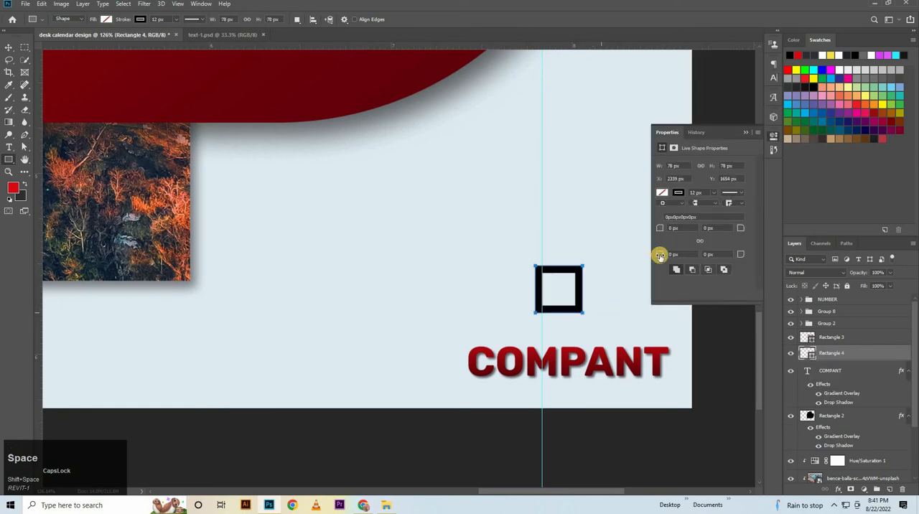
Thin the square's stroke, trying 10 px and settling on 8 px.
{"action": "left_click", "coordinate": [162, 19]}
{"action": "type", "text": "10"}
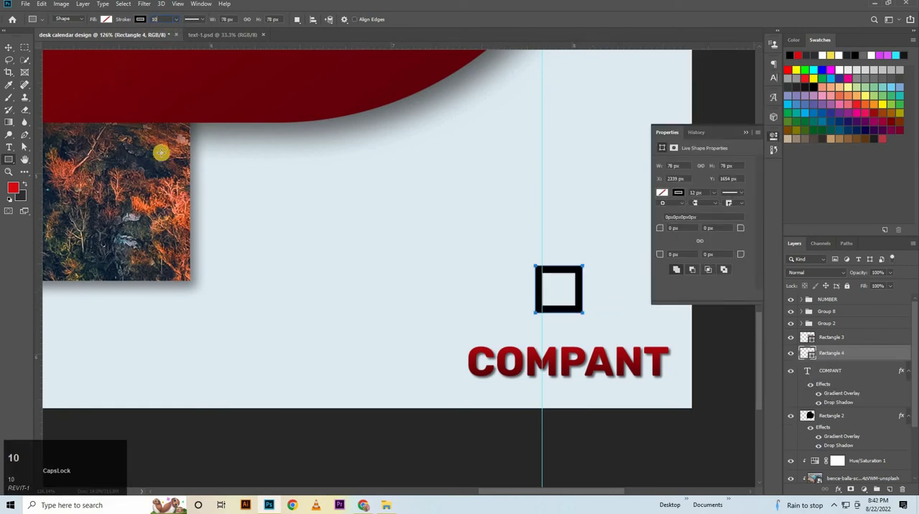
{"action": "key", "text": "Return"}
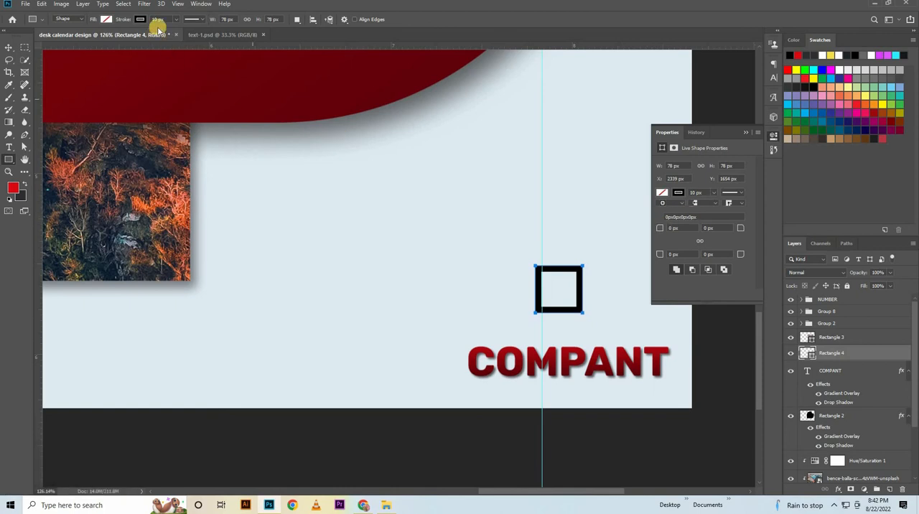
{"action": "left_click", "coordinate": [123, 23]}
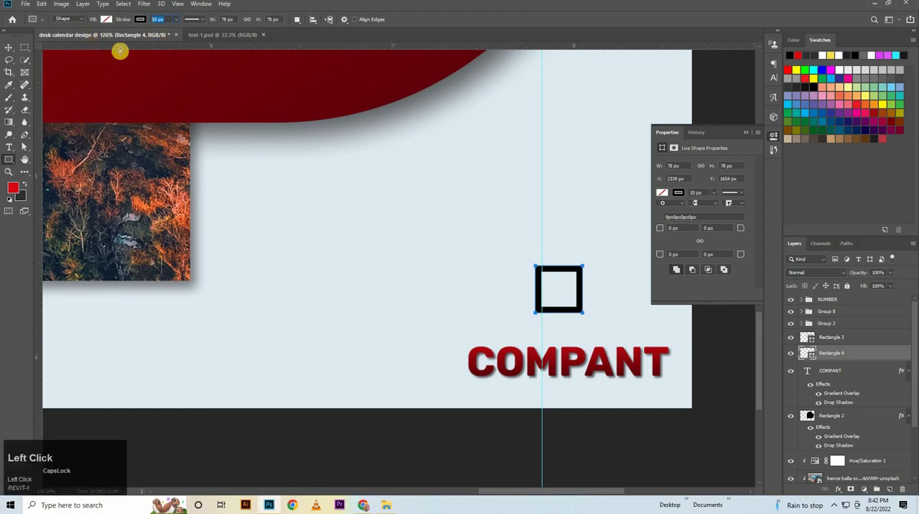
{"action": "type", "text": "8"}
{"action": "key", "text": "Return"}
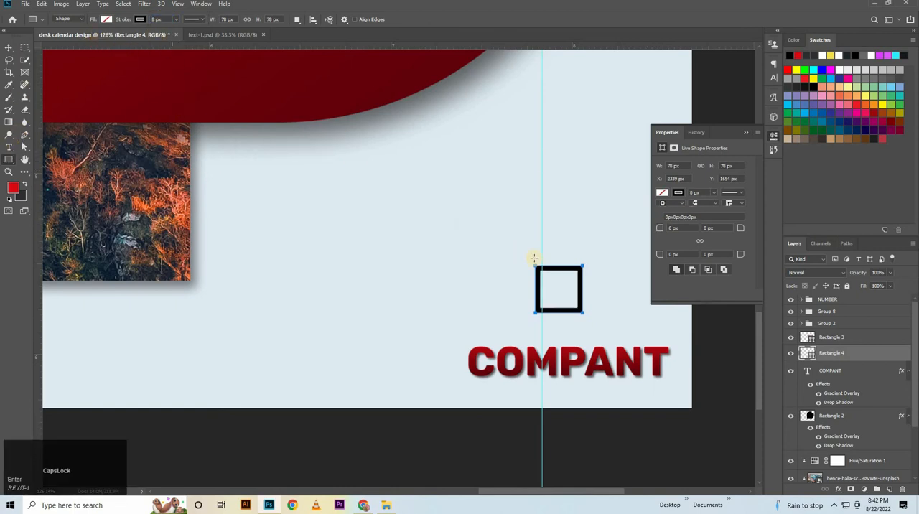
{"action": "left_click_drag", "start_coordinate": [557, 291], "coordinate": [587, 307]}
{"action": "key", "text": "space"}
{"action": "left_click", "coordinate": [140, 18]}
{"action": "left_click", "coordinate": [100, 40]}
{"action": "key", "text": "ctrl+z"}
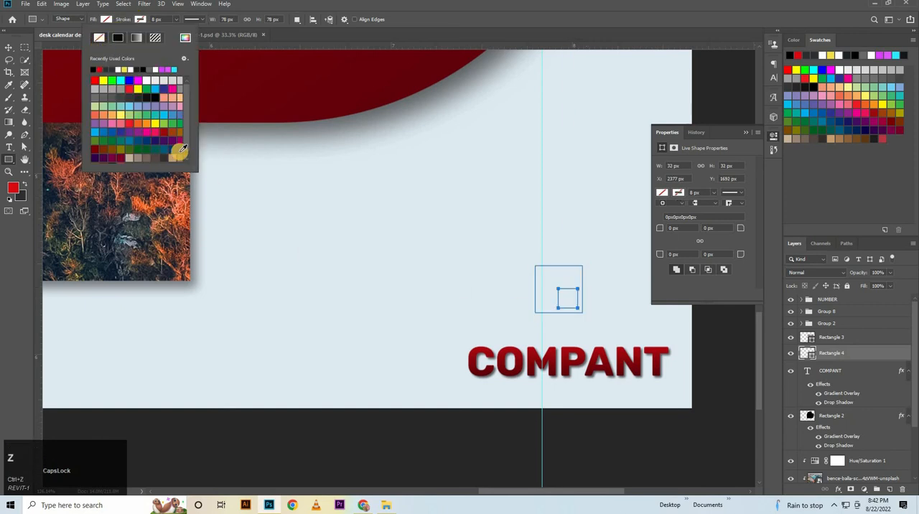
{"action": "left_click", "coordinate": [724, 330]}
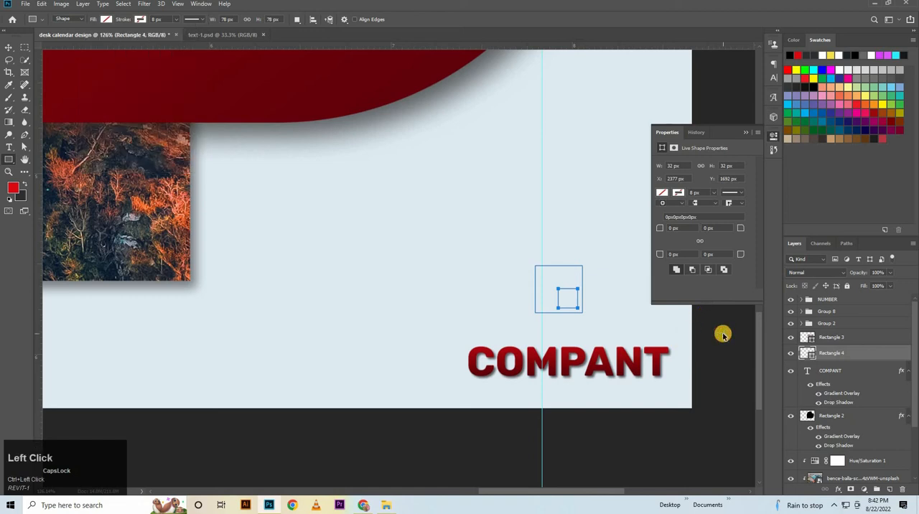
{"action": "key", "text": "ctrl+z"}
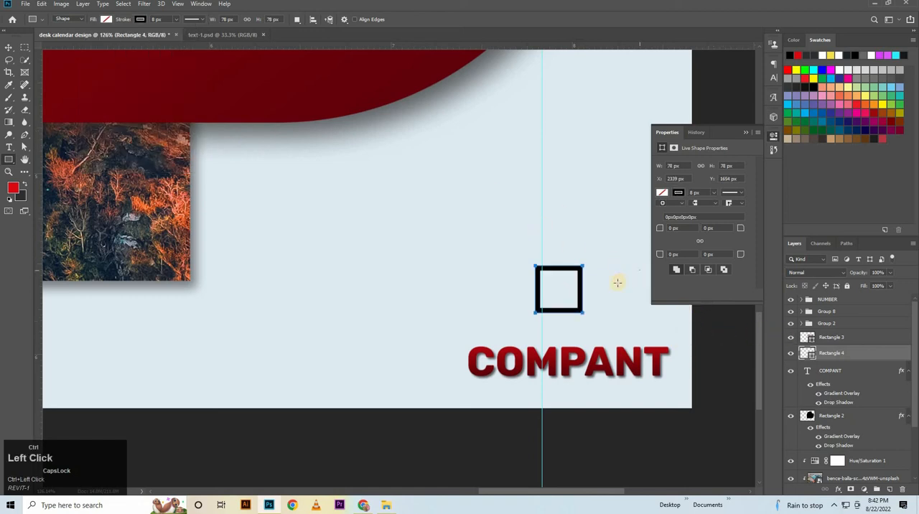
Draw a smaller square of about 40 px in the outlined square's lower-right corner, with no stroke and a black fill.
{"action": "left_click_drag", "start_coordinate": [576, 308], "coordinate": [599, 297]}
{"action": "left_click", "coordinate": [140, 19]}
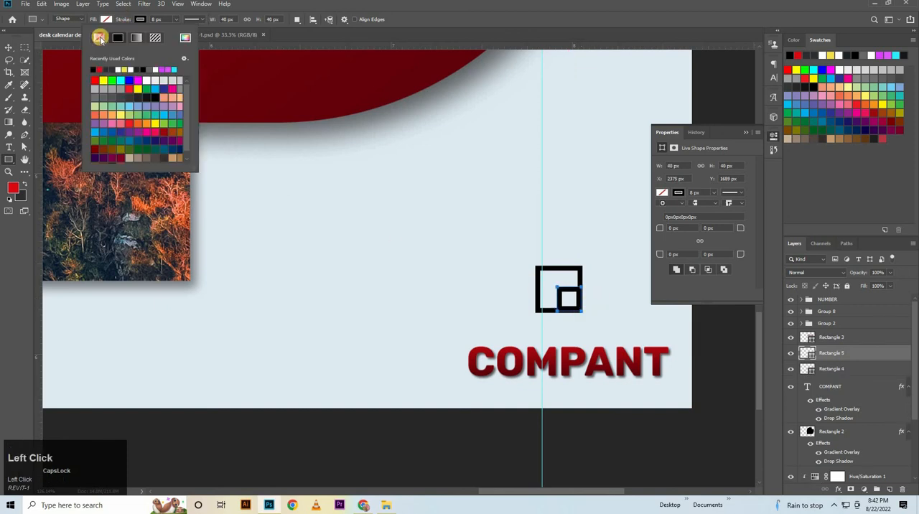
{"action": "left_click", "coordinate": [100, 37]}
{"action": "left_click", "coordinate": [106, 20]}
{"action": "left_click", "coordinate": [62, 70]}
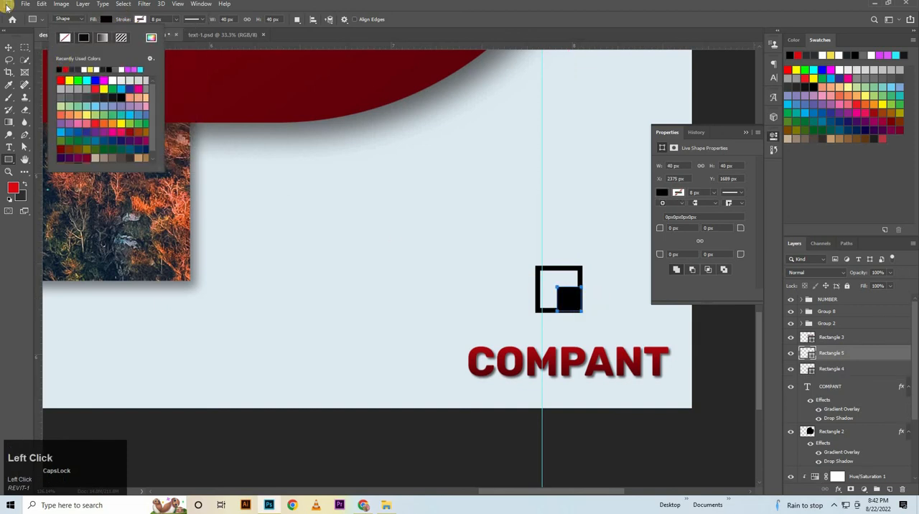
Combine the Rectangle 4 and Rectangle 5 layers into one smart object.
{"action": "left_click", "coordinate": [9, 50]}
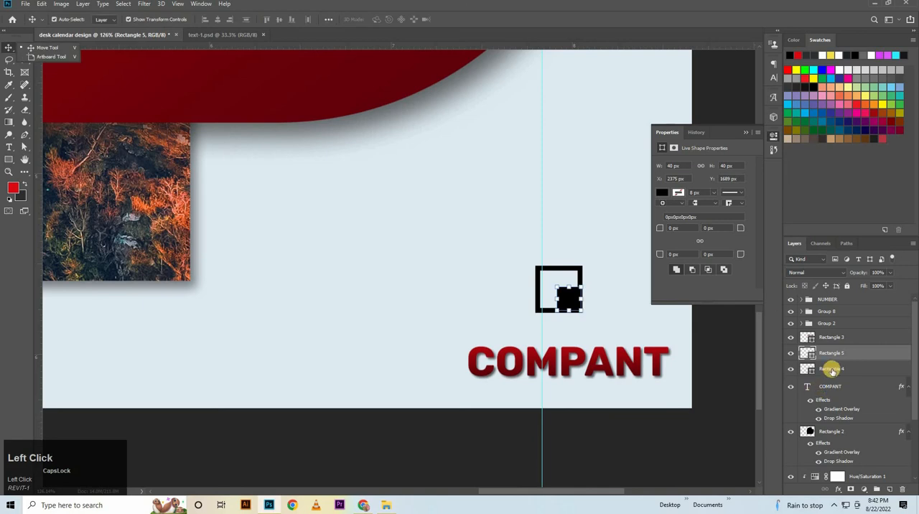
{"action": "left_click", "coordinate": [830, 344]}
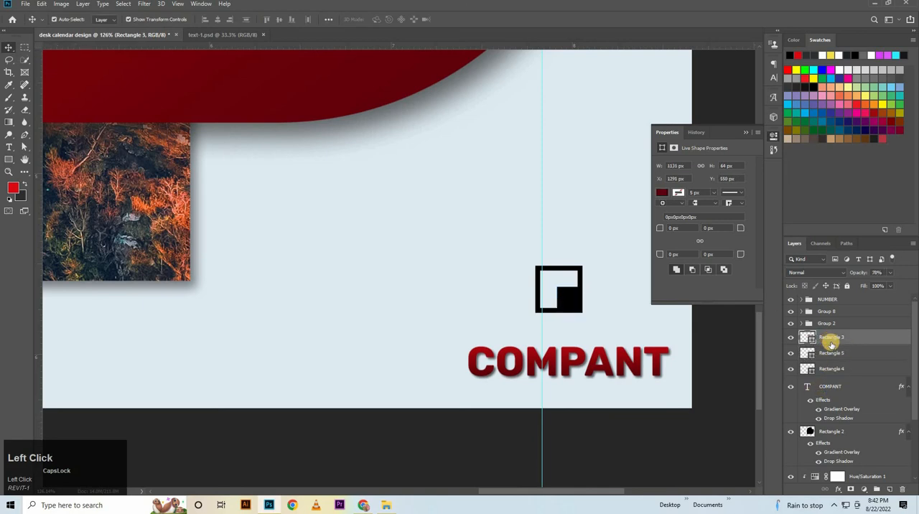
{"action": "left_click", "coordinate": [827, 356]}
{"action": "left_click", "coordinate": [827, 371]}
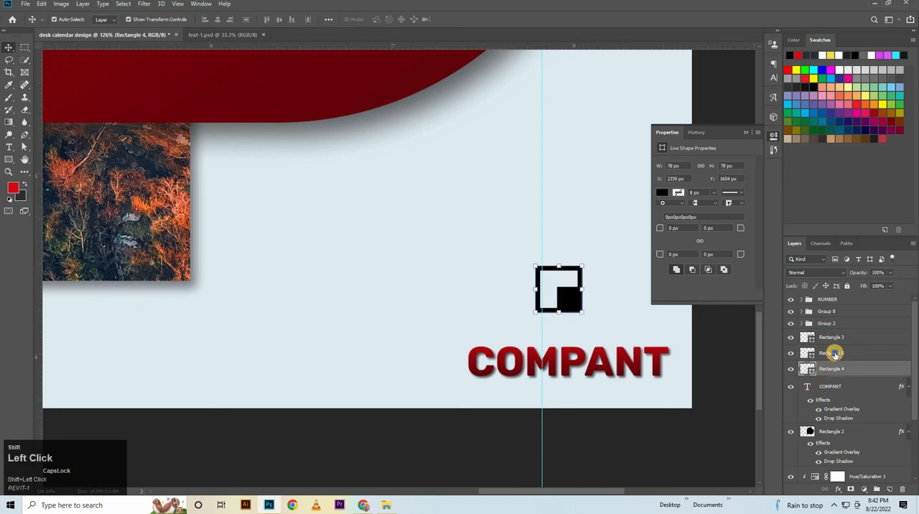
{"action": "left_click", "coordinate": [835, 354], "text": "shift"}
{"action": "right_click", "coordinate": [834, 353]}
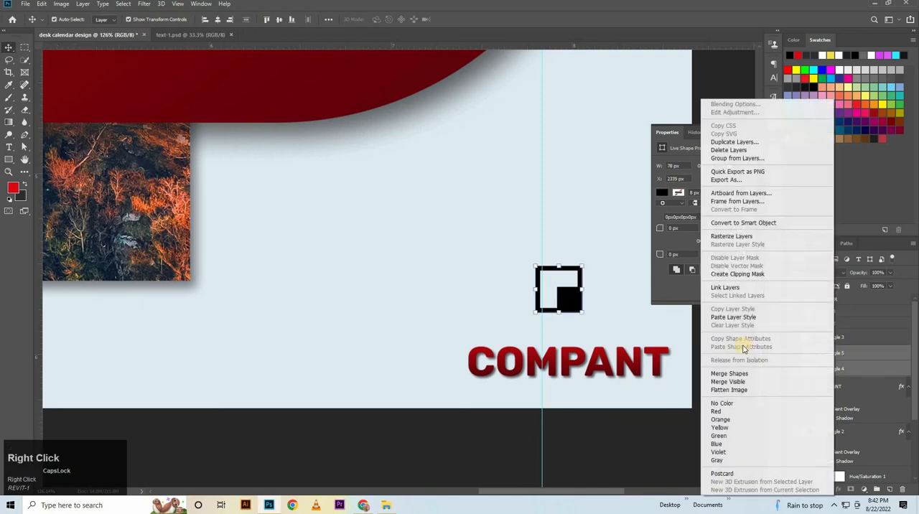
{"action": "left_click", "coordinate": [787, 222]}
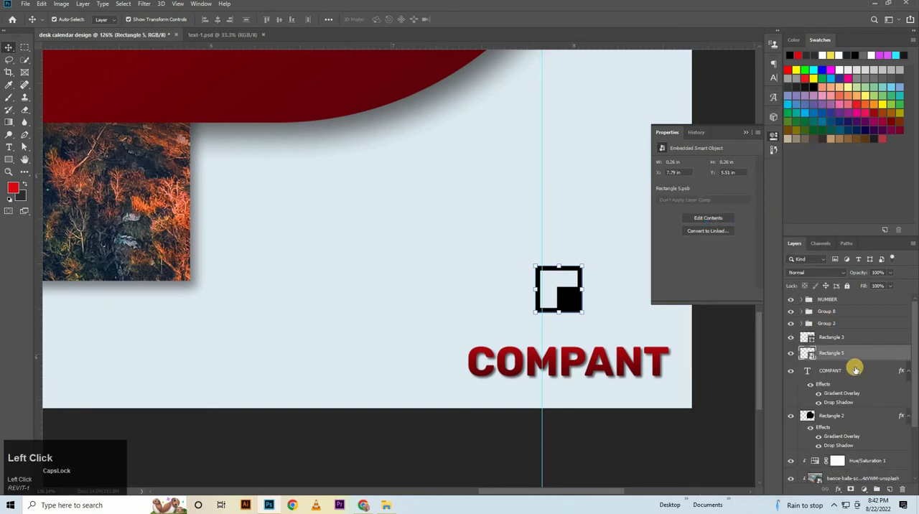
Copy the layer style of the COMPANT text onto the Rectangle 5 logo.
{"action": "left_click", "coordinate": [854, 369]}
{"action": "right_click", "coordinate": [854, 367]}
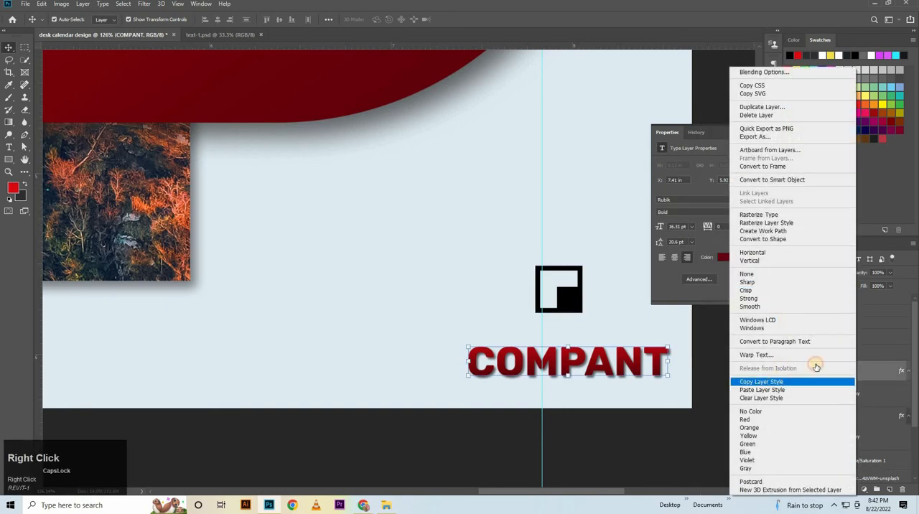
{"action": "left_click", "coordinate": [790, 381]}
{"action": "left_click", "coordinate": [836, 354]}
{"action": "right_click", "coordinate": [837, 353]}
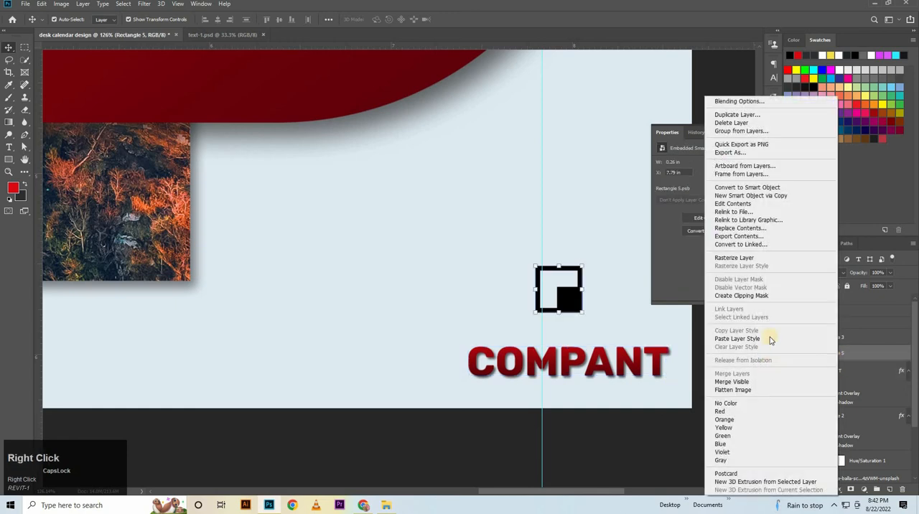
{"action": "left_click", "coordinate": [732, 339]}
Centre the logo horizontally over COMPANT and move it down closer to the text.
{"action": "left_click_drag", "start_coordinate": [572, 299], "coordinate": [572, 357]}
{"action": "left_click", "coordinate": [572, 356], "text": "shift"}
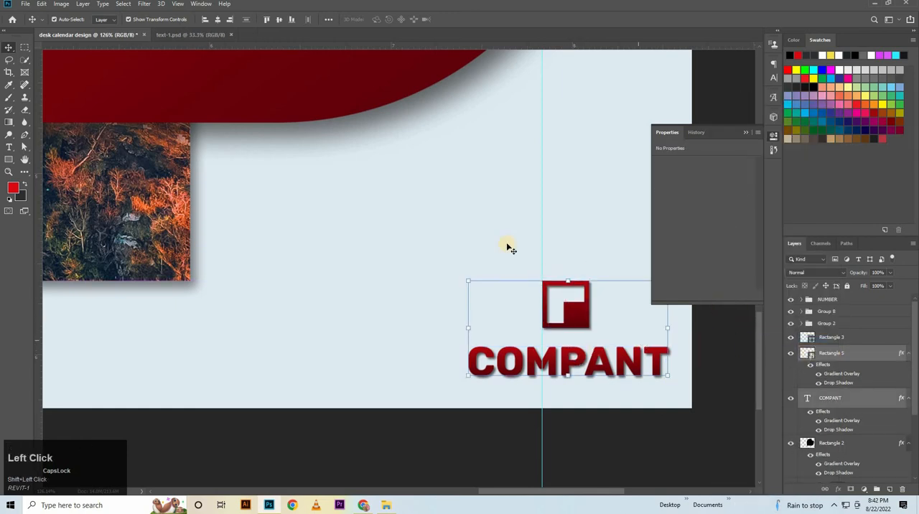
{"action": "left_click", "coordinate": [218, 23]}
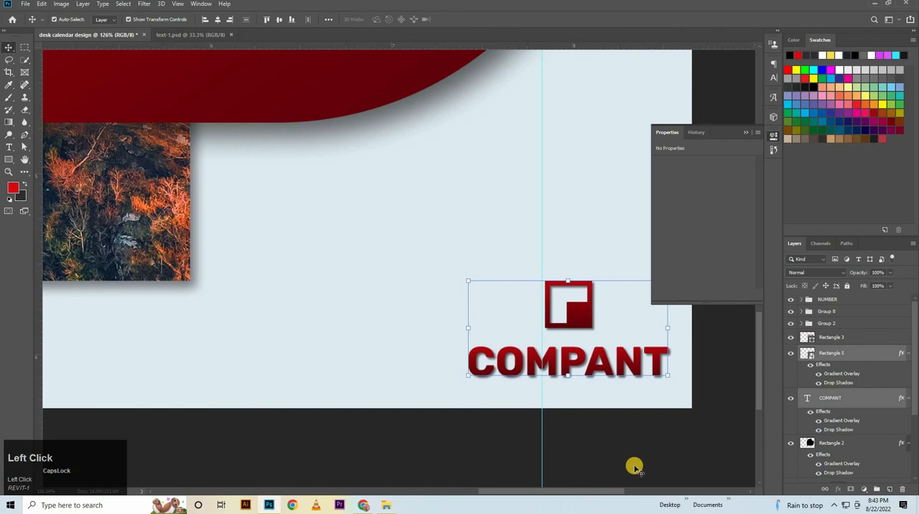
{"action": "left_click", "coordinate": [588, 325]}
{"action": "key", "text": "Down"}
{"action": "key", "text": "Down"}
{"action": "key", "text": "Down"}
{"action": "key", "text": "Down"}
{"action": "key", "text": "Down"}
{"action": "key", "text": "Down"}
{"action": "key", "text": "Down"}
{"action": "key", "text": "Down"}
{"action": "key", "text": "Down"}
{"action": "key", "text": "Down"}
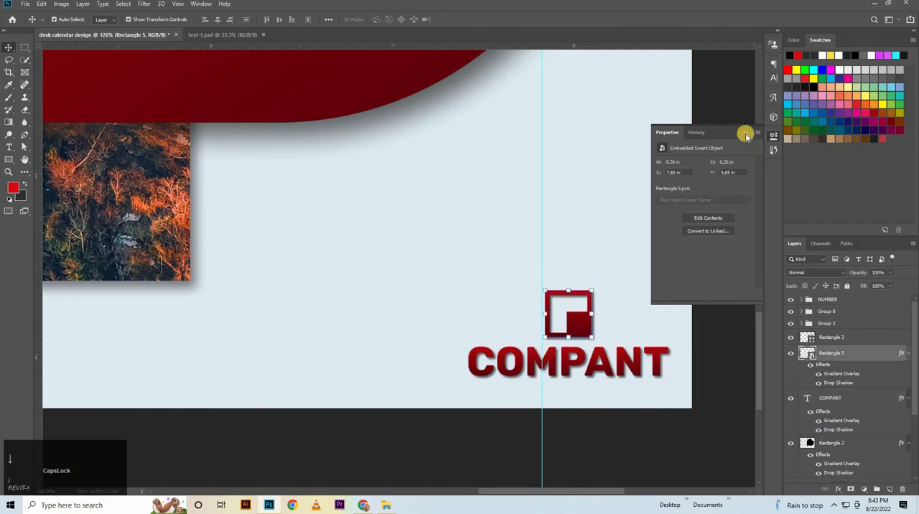
Place a horizontal guide along the lower edge of the COMPANT text.
{"action": "left_click", "coordinate": [746, 132]}
{"action": "scroll", "coordinate": [565, 227], "scroll_direction": "down", "scroll_amount": 3}
{"action": "left_click", "coordinate": [590, 322]}
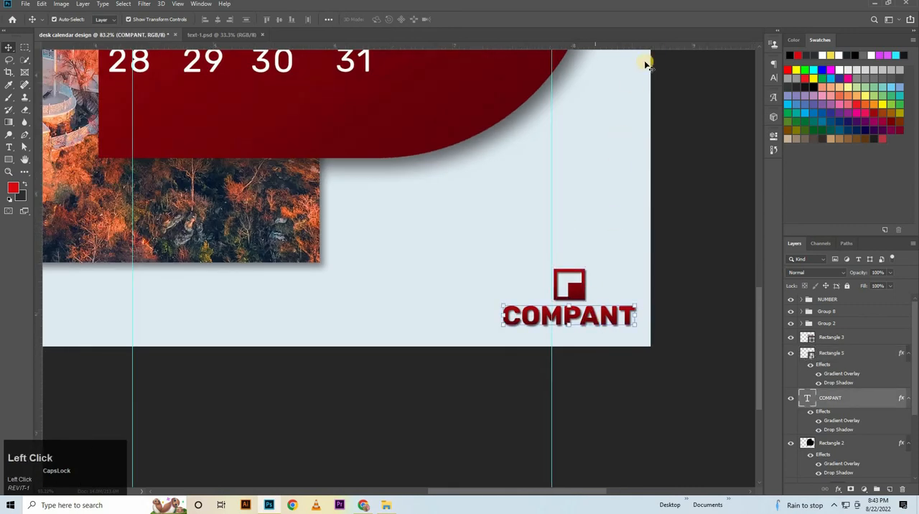
{"action": "left_click_drag", "start_coordinate": [662, 49], "coordinate": [688, 326]}
{"action": "key", "text": "ctrl+space"}
{"action": "left_click_drag", "start_coordinate": [681, 372], "coordinate": [302, 180]}
Bring the phone, website and address text lines from text-1.psd into the calendar design, placing them at the photo's lower-left edge.
{"action": "left_click", "coordinate": [234, 34]}
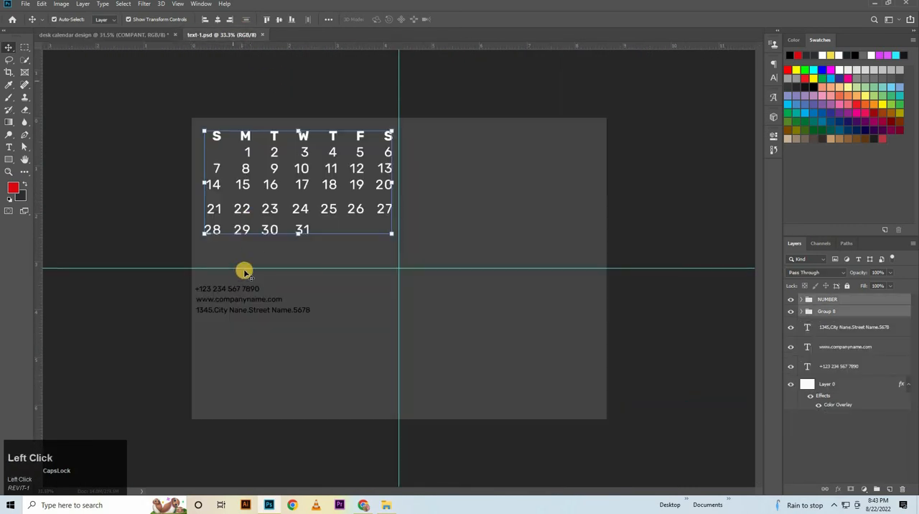
{"action": "left_click", "coordinate": [235, 288]}
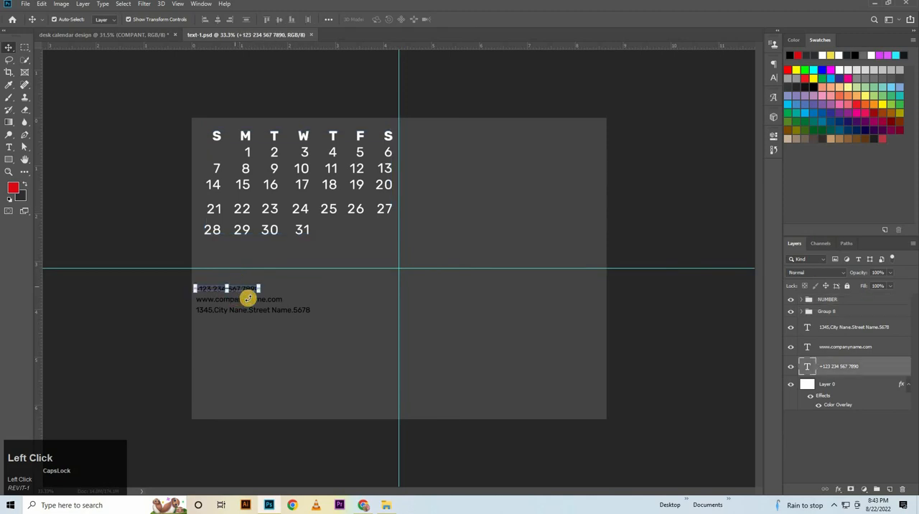
{"action": "left_click", "coordinate": [295, 308], "text": "shift"}
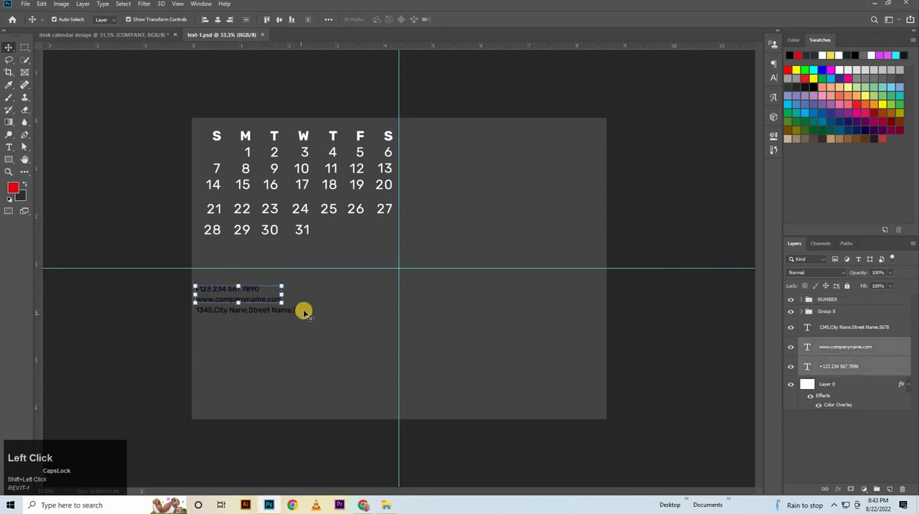
{"action": "left_click", "coordinate": [304, 311], "text": "shift"}
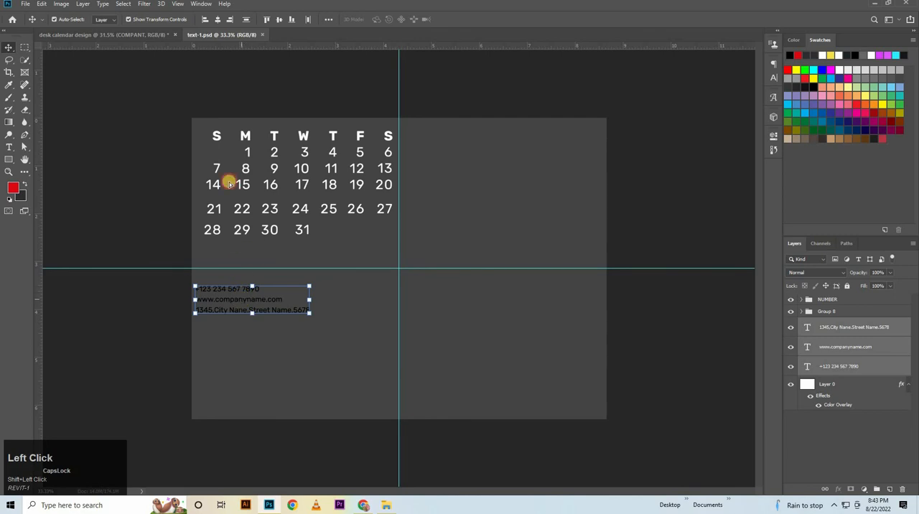
{"action": "left_click_drag", "start_coordinate": [229, 184], "coordinate": [284, 327]}
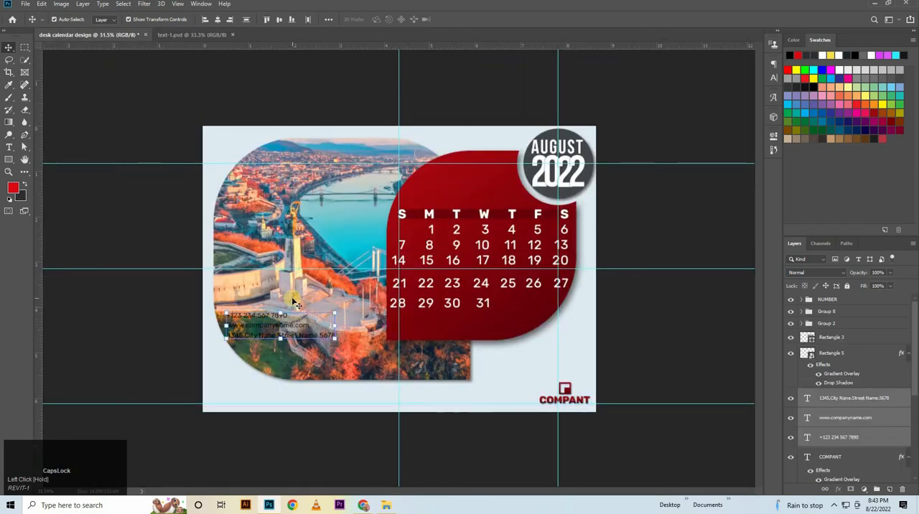
{"action": "key", "text": "shift+Down"}
{"action": "key", "text": "shift+Down"}
{"action": "key", "text": "shift+Down"}
{"action": "key", "text": "shift+Down"}
{"action": "key", "text": "shift+Down"}
{"action": "key", "text": "shift+Down"}
{"action": "key", "text": "shift+Down"}
{"action": "key", "text": "shift+Down"}
{"action": "key", "text": "shift+Down"}
{"action": "key", "text": "shift+Down"}
{"action": "key", "text": "shift+Down"}
{"action": "key", "text": "shift+Down"}
{"action": "key", "text": "shift+Down"}
{"action": "key", "text": "shift+Down"}
{"action": "key", "text": "shift+Down"}
{"action": "key", "text": "shift+Down"}
{"action": "key", "text": "shift+Down"}
{"action": "key", "text": "shift+Down"}
{"action": "key", "text": "shift+Down"}
{"action": "key", "text": "shift+Down"}
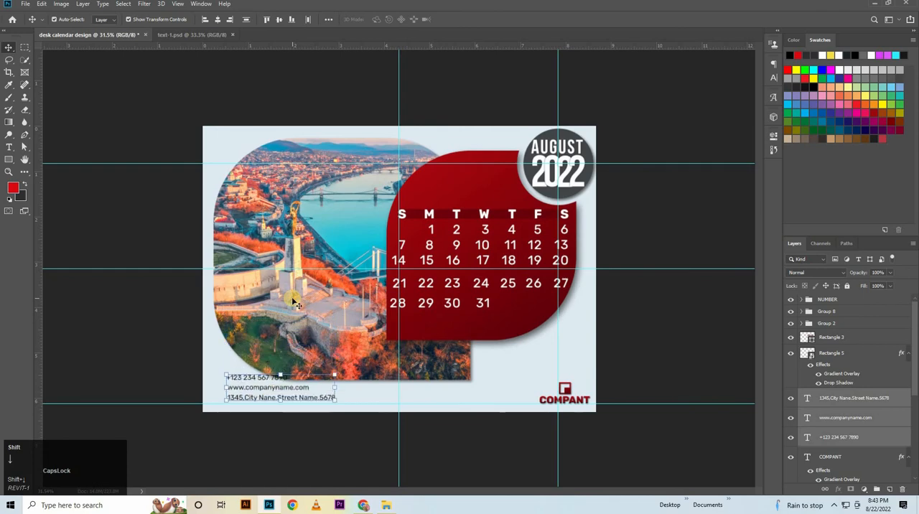
Spread the contact lines into one row below the photo, with phone at the left, website in the middle and address near COMPANT.
{"action": "left_click_drag", "start_coordinate": [376, 367], "coordinate": [653, 268]}
{"action": "left_click", "coordinate": [352, 248]}
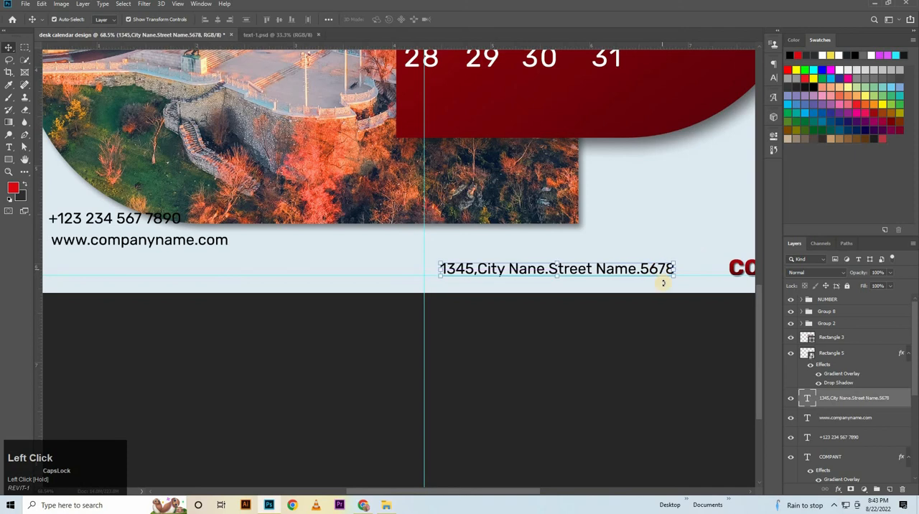
{"action": "key", "text": "Up"}
{"action": "left_click_drag", "start_coordinate": [211, 244], "coordinate": [385, 273]}
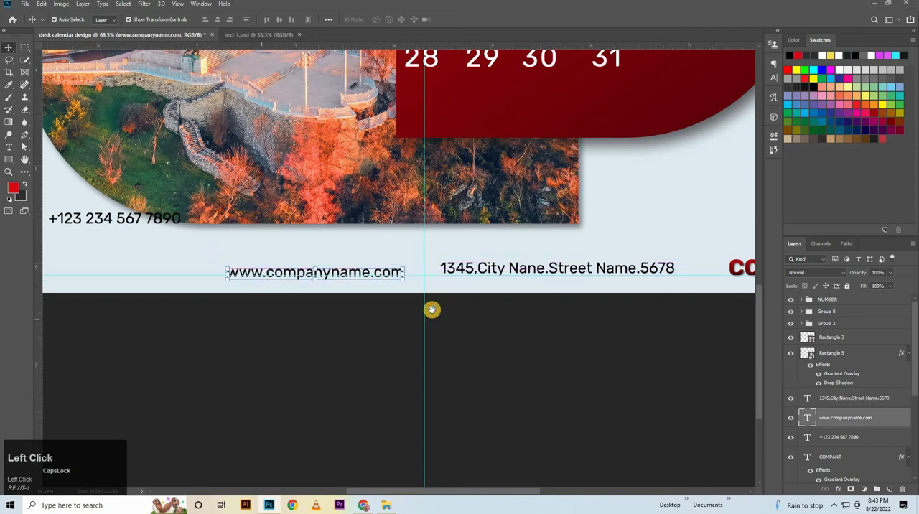
{"action": "left_click_drag", "start_coordinate": [431, 309], "coordinate": [602, 300]}
{"action": "left_click_drag", "start_coordinate": [285, 211], "coordinate": [259, 262]}
{"action": "left_click_drag", "start_coordinate": [486, 284], "coordinate": [452, 283]}
Align the three contact lines on their vertical centres and nudge the row slightly up.
{"action": "left_click", "coordinate": [494, 268], "text": "shift"}
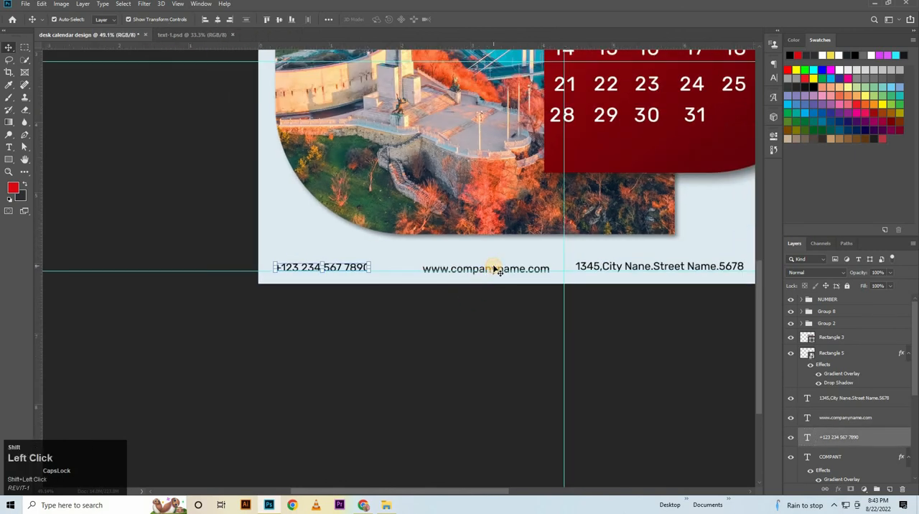
{"action": "left_click", "coordinate": [837, 417], "text": "shift"}
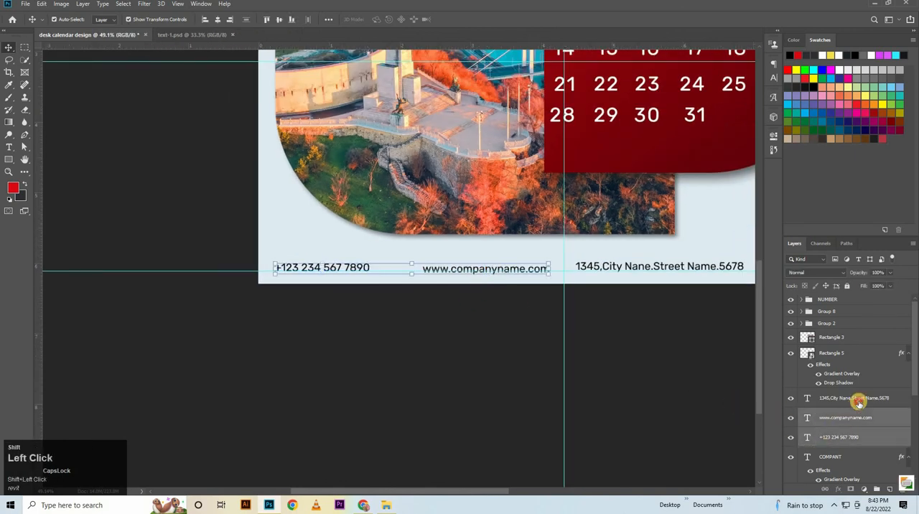
{"action": "left_click", "coordinate": [857, 399], "text": "shift"}
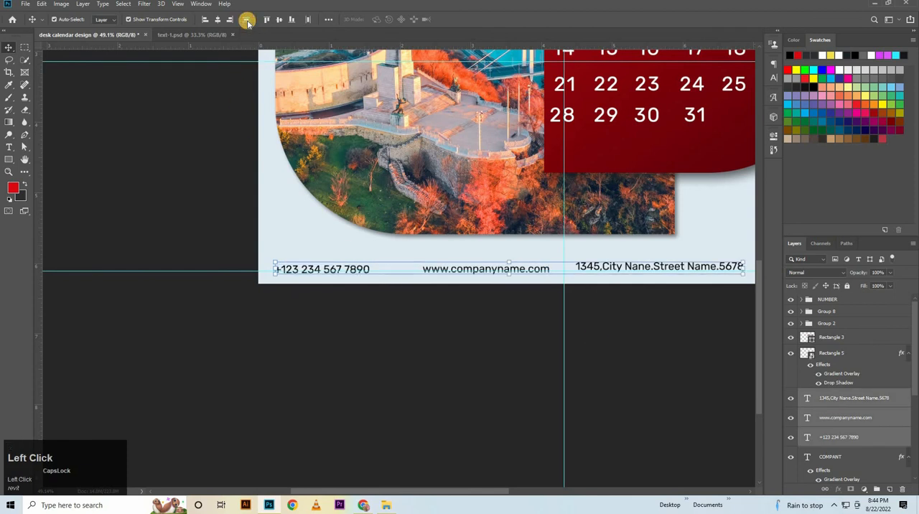
{"action": "left_click", "coordinate": [276, 21]}
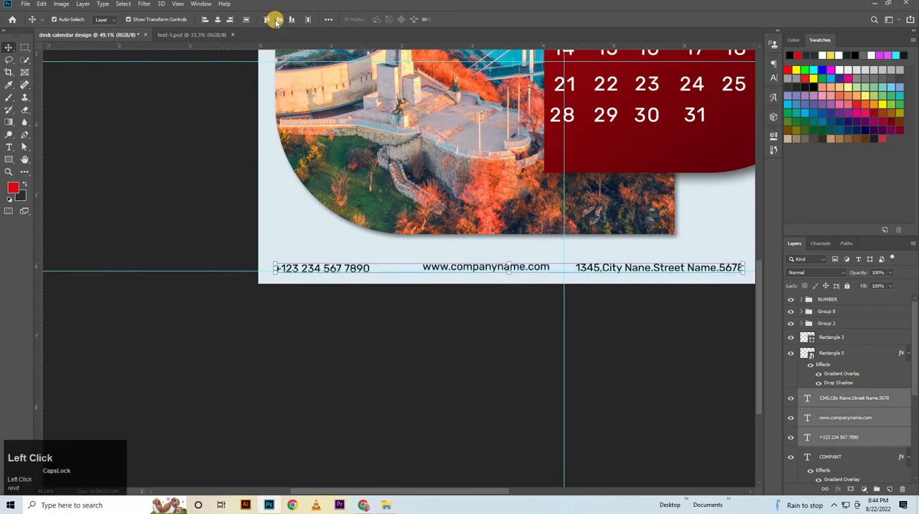
{"action": "key", "text": "Up"}
{"action": "key", "text": "Up"}
{"action": "key", "text": "Up"}
{"action": "key", "text": "Up"}
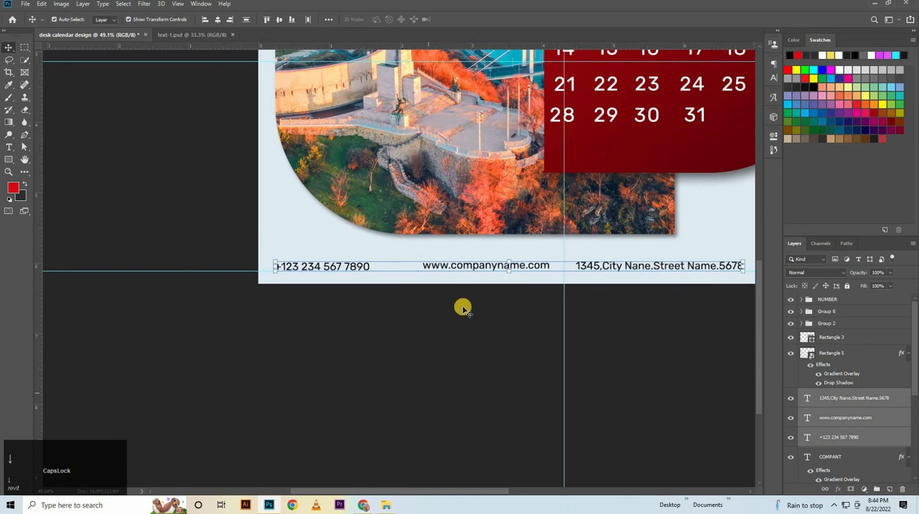
Distribute the three contact lines evenly in the horizontal direction and deselect them.
{"action": "left_click", "coordinate": [308, 19]}
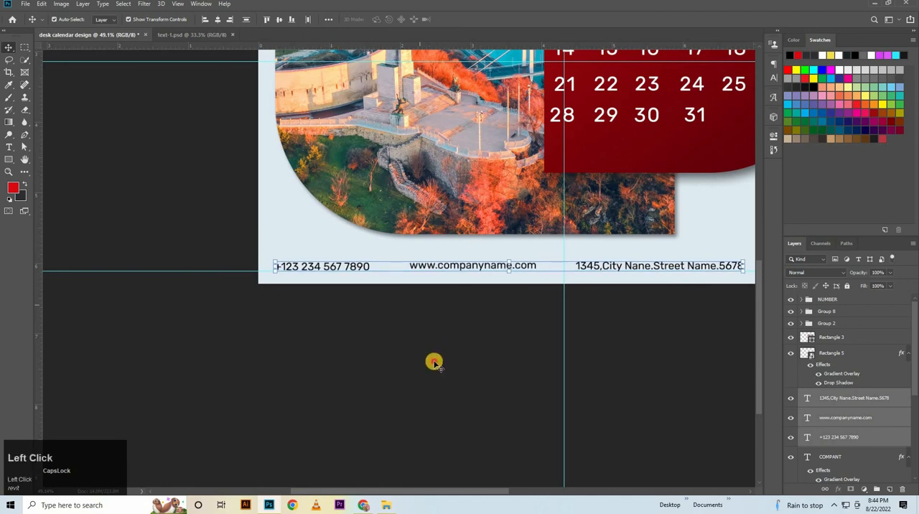
{"action": "left_click", "coordinate": [575, 286]}
{"action": "key", "text": "space"}
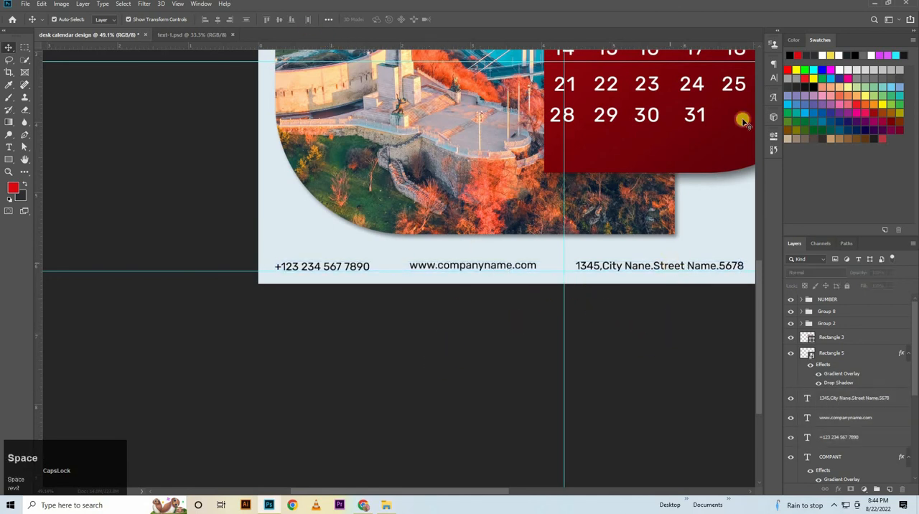
Check the font and size settings of the address, website and phone lines.
{"action": "left_click", "coordinate": [668, 266]}
{"action": "left_click", "coordinate": [774, 77]}
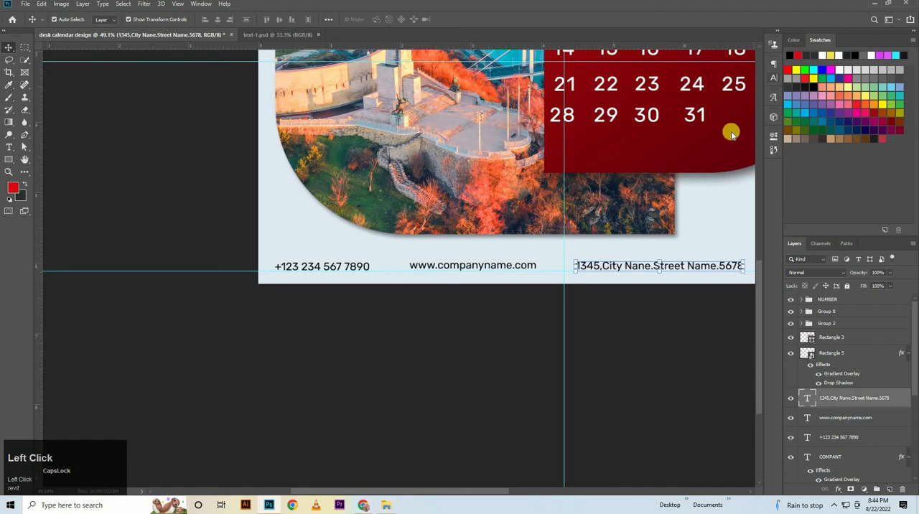
{"action": "left_click", "coordinate": [523, 269]}
{"action": "left_click", "coordinate": [363, 268]}
{"action": "left_click", "coordinate": [565, 291]}
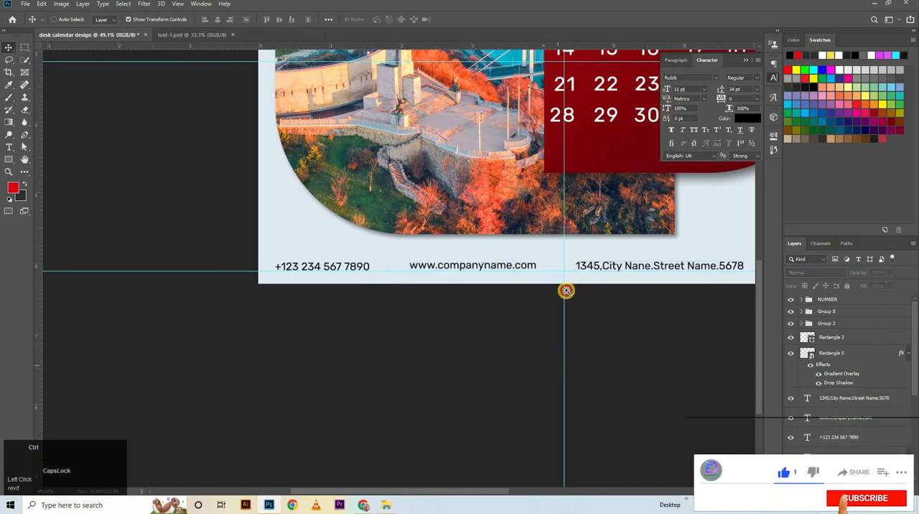
{"action": "left_click_drag", "start_coordinate": [567, 290], "coordinate": [541, 303]}
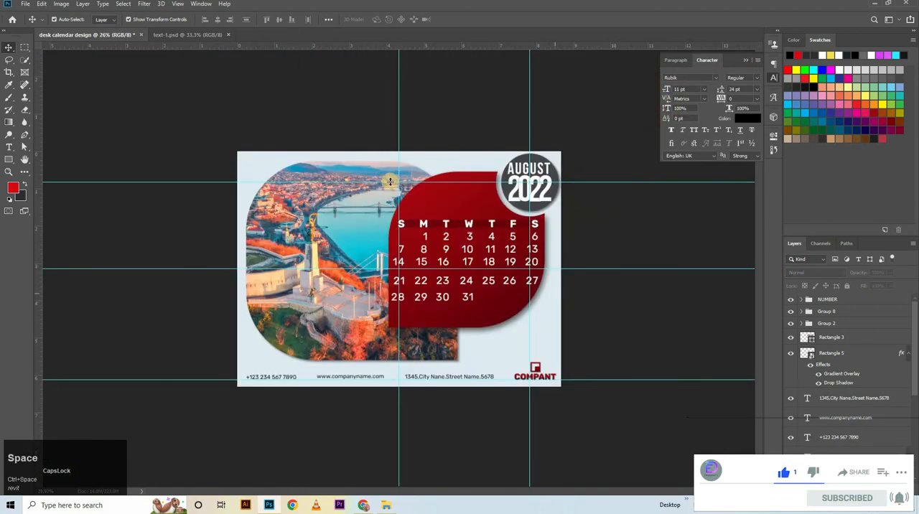
Save a JPEG copy of the design as desk calendar design.jpg in the Desk calendar folder.
{"action": "left_click", "coordinate": [28, 4]}
{"action": "left_click", "coordinate": [72, 111]}
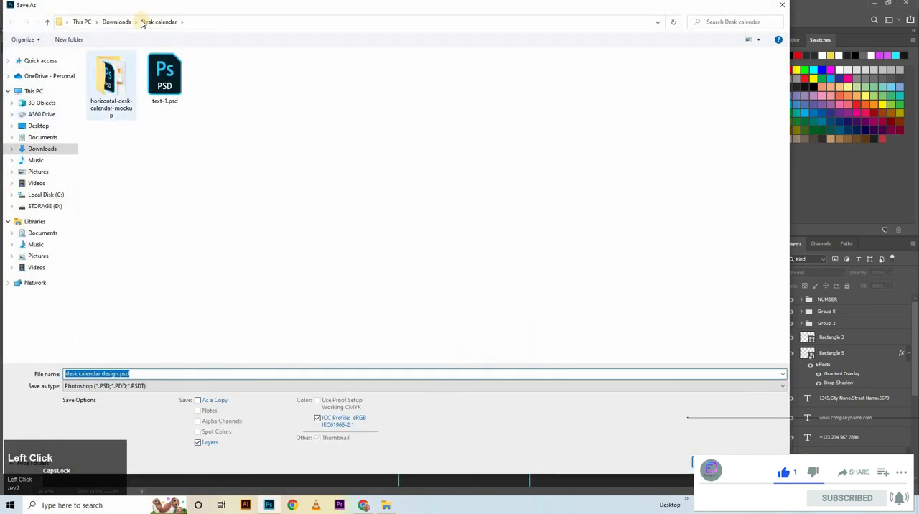
{"action": "left_click", "coordinate": [185, 387]}
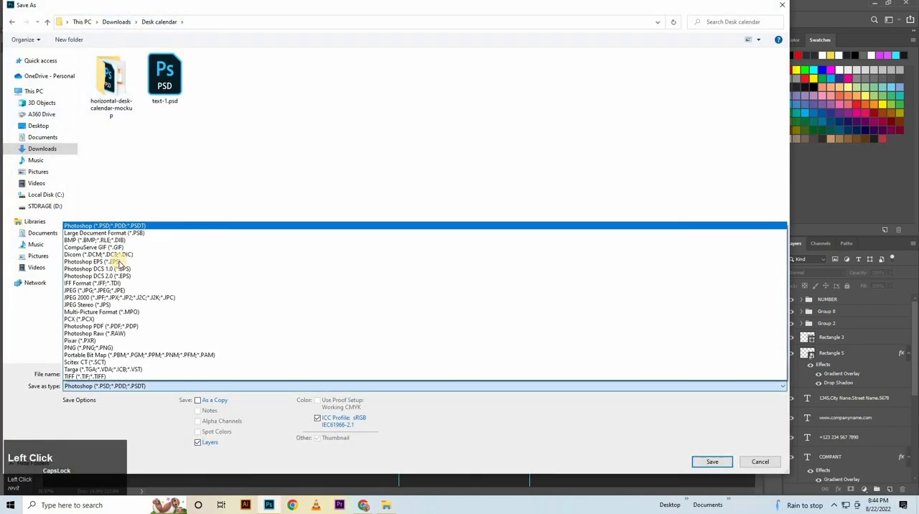
{"action": "left_click", "coordinate": [191, 290]}
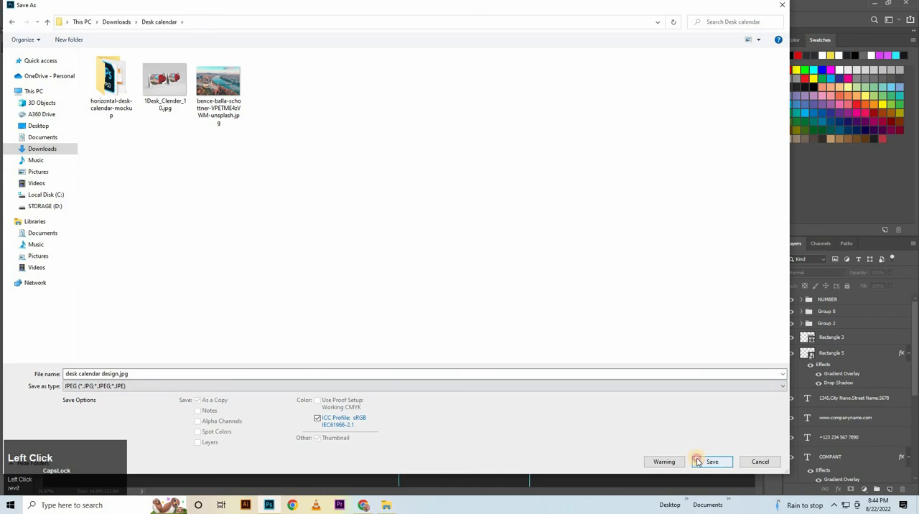
{"action": "left_click", "coordinate": [697, 462]}
{"action": "left_click", "coordinate": [517, 123]}
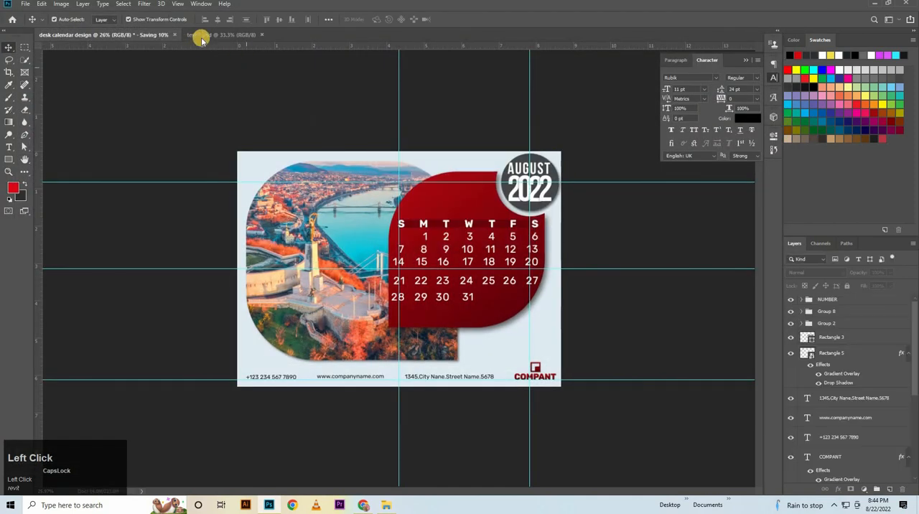
Switch to File Explorer and open M011T016_Desk_Calendar_03.psd from the horizontal-desk-calendar-mockup folder in Photoshop.
{"action": "left_click", "coordinate": [385, 504]}
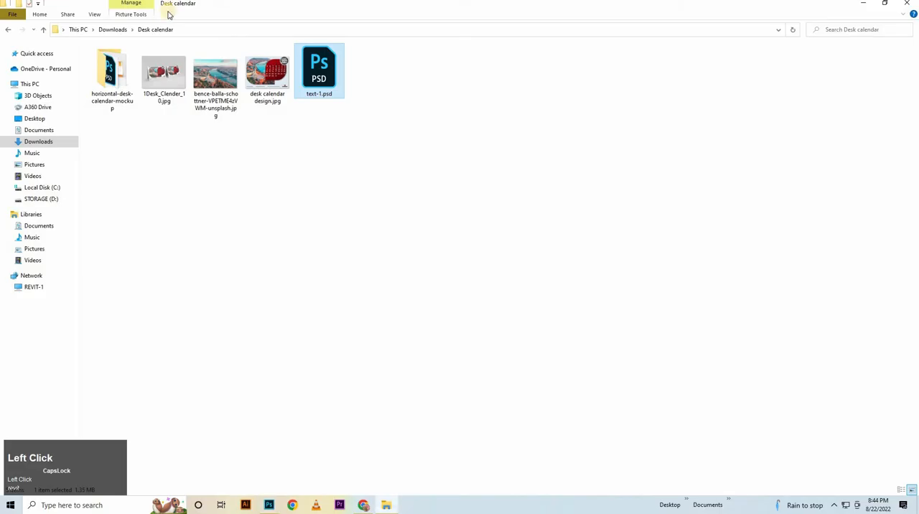
{"action": "double_click", "coordinate": [121, 81]}
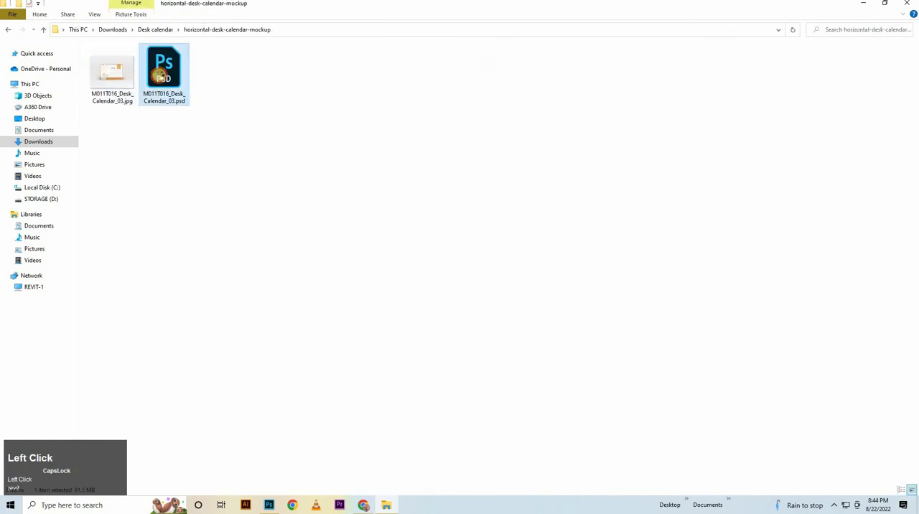
{"action": "double_click", "coordinate": [162, 74]}
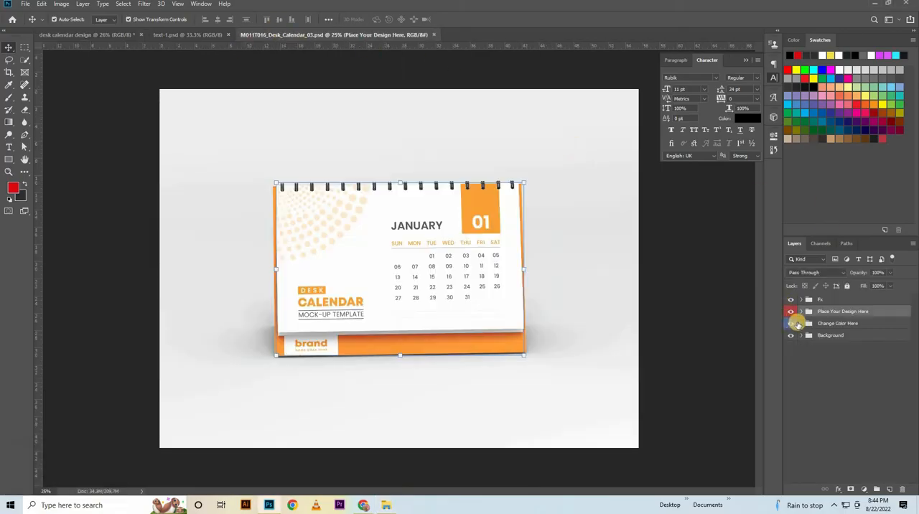
Open the contents of the Front smart object in the Place Your Design Here group for editing.
{"action": "left_click", "coordinate": [802, 324]}
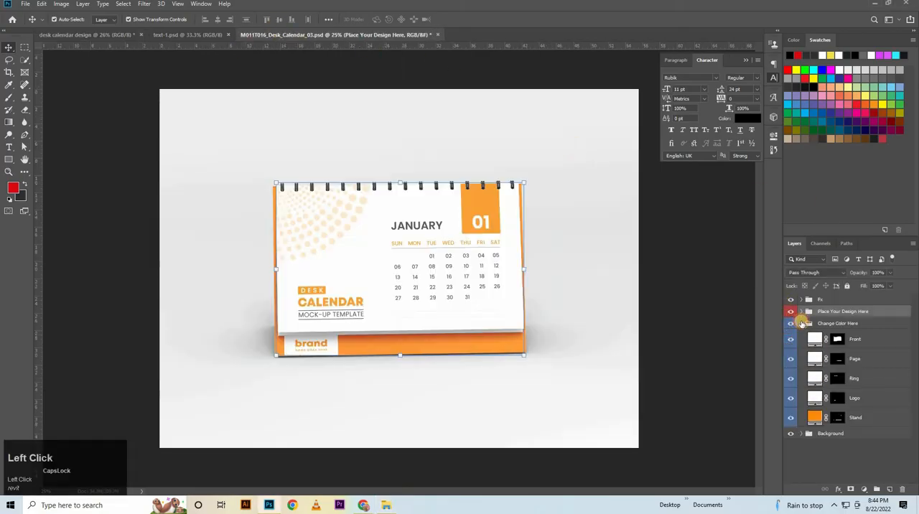
{"action": "left_click", "coordinate": [802, 324]}
{"action": "left_click", "coordinate": [802, 312]}
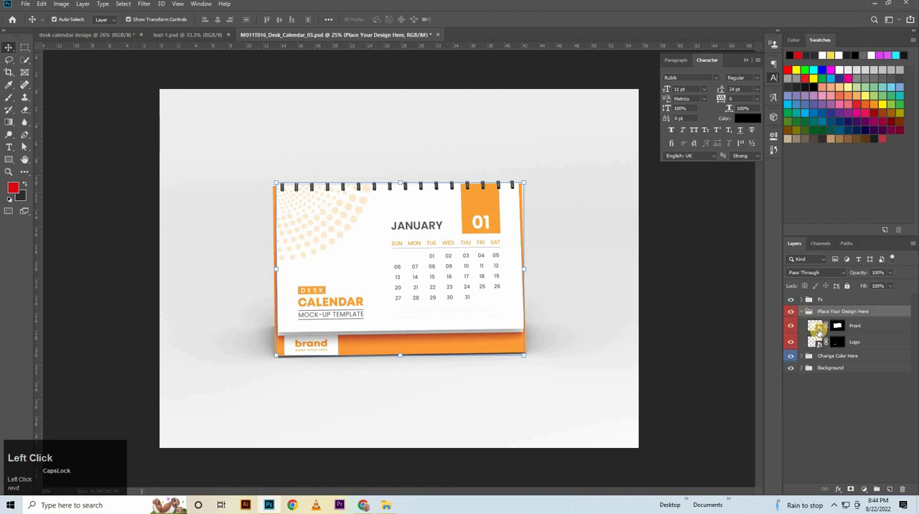
{"action": "double_click", "coordinate": [818, 330]}
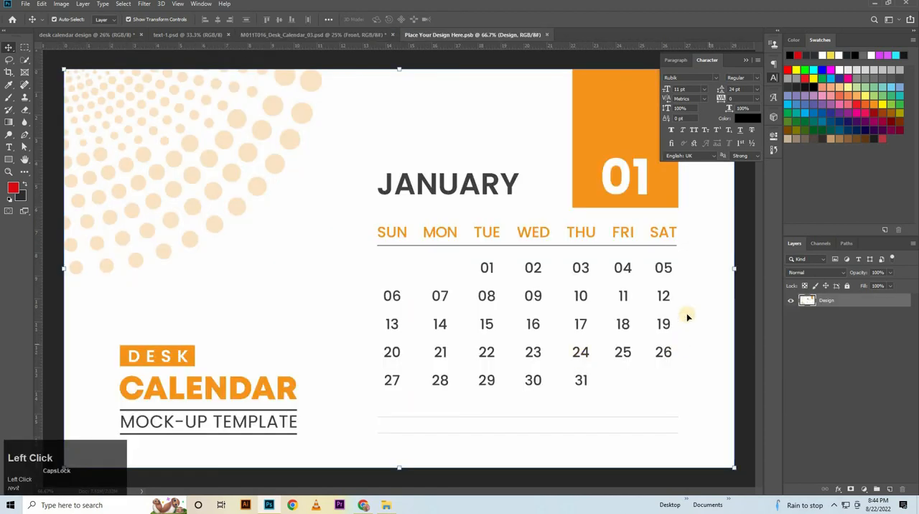
{"action": "left_click_drag", "start_coordinate": [550, 238], "coordinate": [499, 283]}
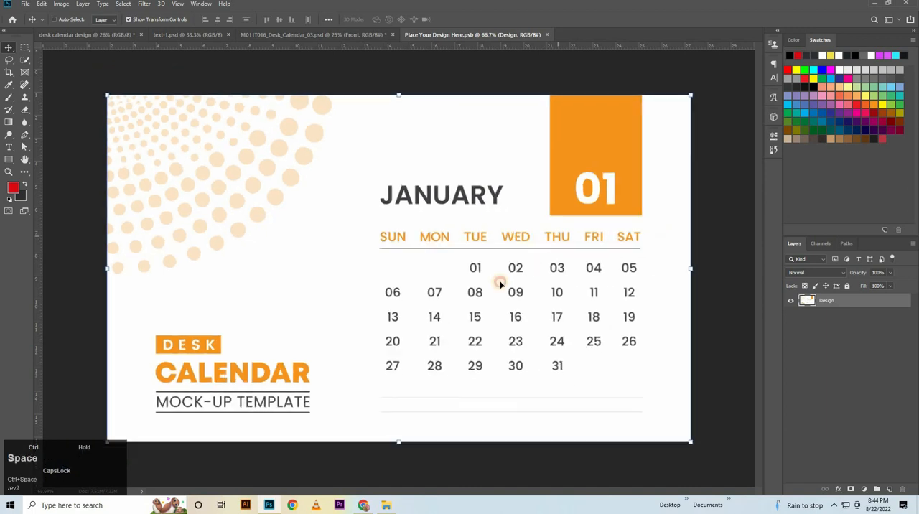
Place the desk calendar design JPEG from the Desk calendar folder into Place Your Design Here.psb and scale it to fill the canvas.
{"action": "mouse_move", "coordinate": [385, 505]}
{"action": "left_click", "coordinate": [355, 451]}
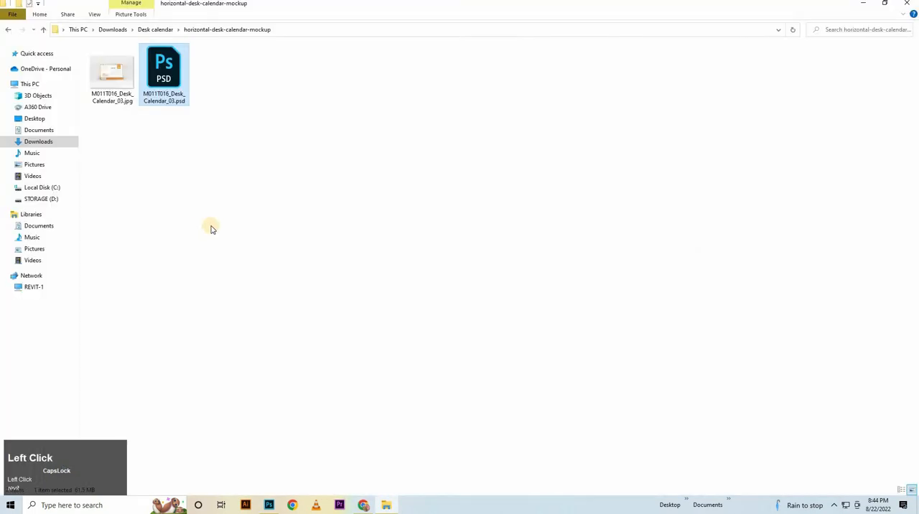
{"action": "key", "text": "alt+Left"}
{"action": "left_click_drag", "start_coordinate": [270, 96], "coordinate": [142, 149]}
{"action": "left_click_drag", "start_coordinate": [280, 220], "coordinate": [585, 441]}
{"action": "left_click_drag", "start_coordinate": [588, 268], "coordinate": [744, 282]}
Delete the original Design layer, then close Place Your Design Here.psb with its changes saved.
{"action": "left_click", "coordinate": [836, 318]}
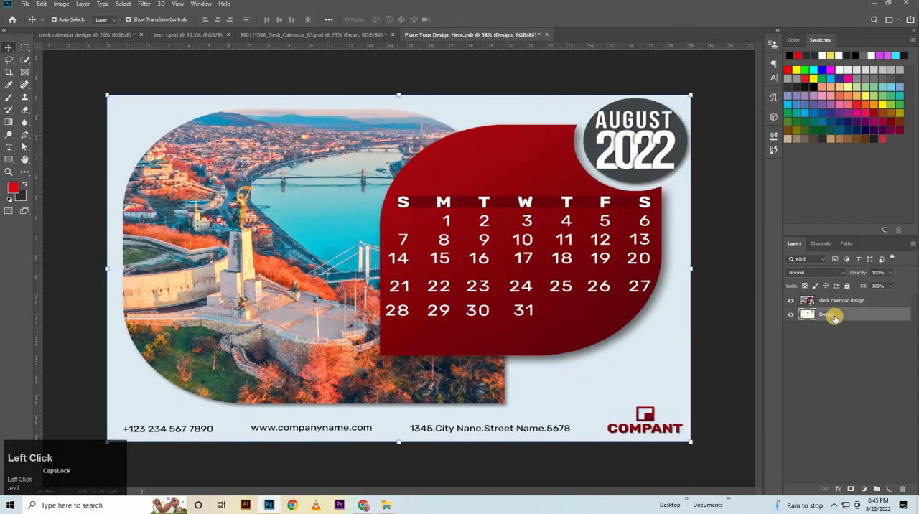
{"action": "key", "text": "Delete"}
{"action": "left_click", "coordinate": [581, 36]}
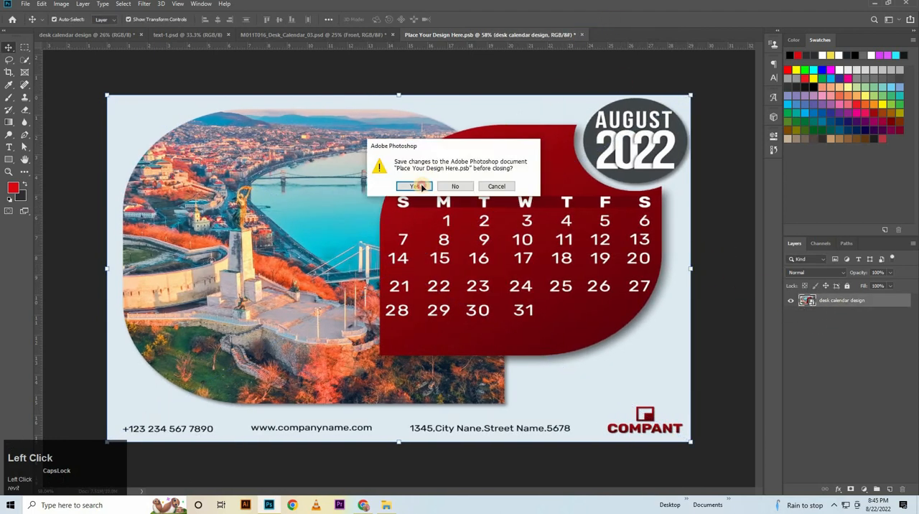
{"action": "left_click", "coordinate": [421, 184]}
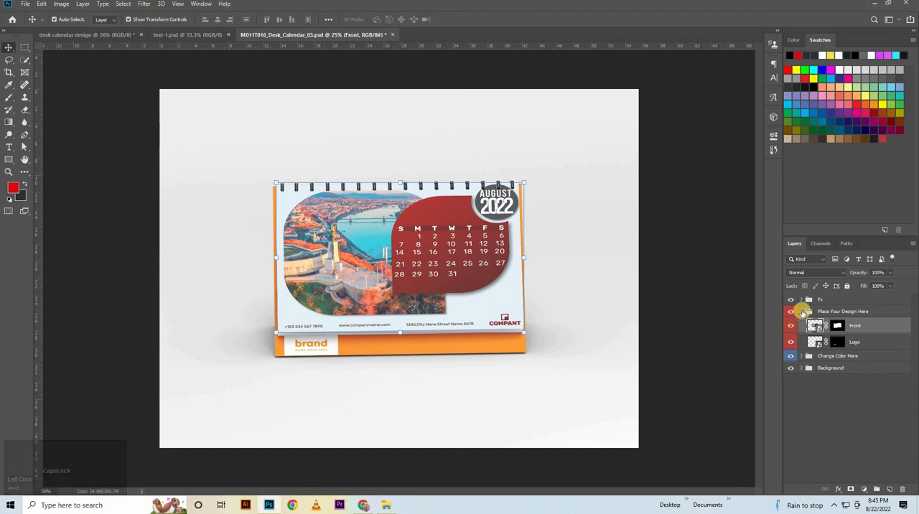
Recolor the Stand fill layer in the Change Color Here group to light red e95c5c.
{"action": "left_click", "coordinate": [802, 311]}
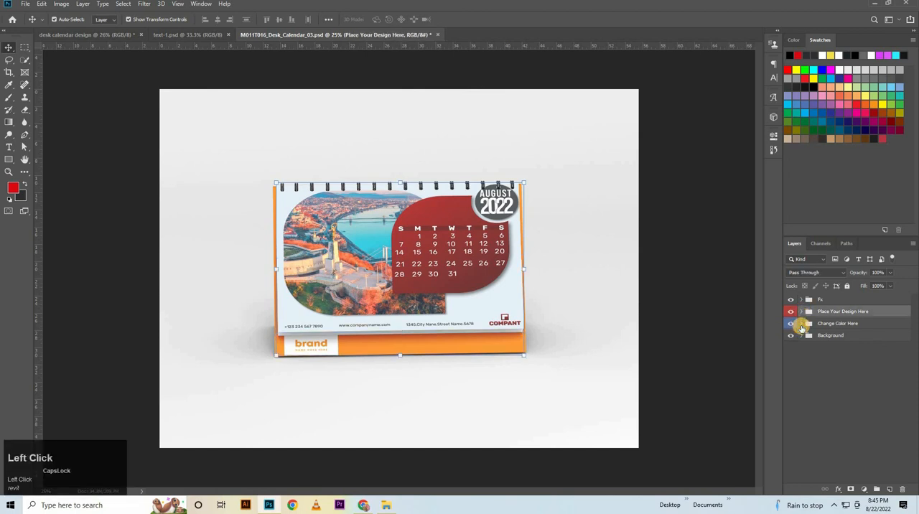
{"action": "left_click", "coordinate": [802, 324]}
{"action": "double_click", "coordinate": [816, 417]}
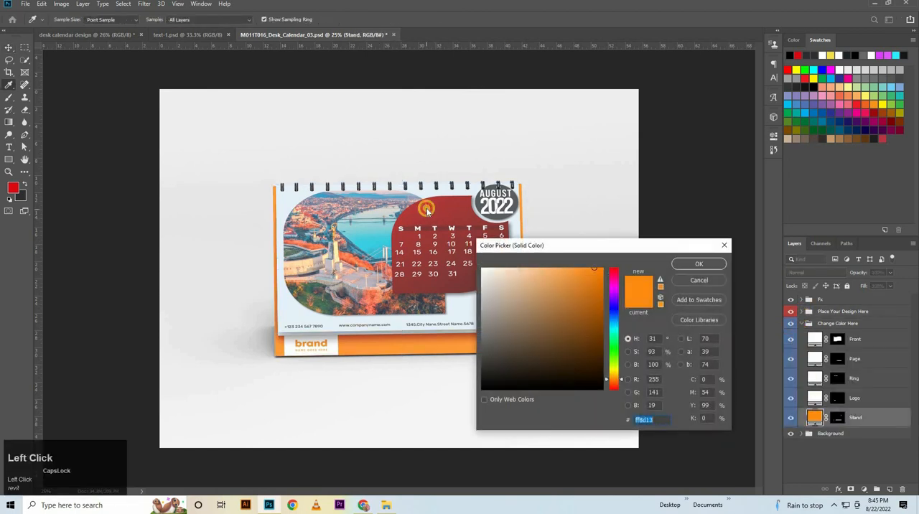
{"action": "left_click", "coordinate": [418, 212]}
{"action": "left_click", "coordinate": [555, 278]}
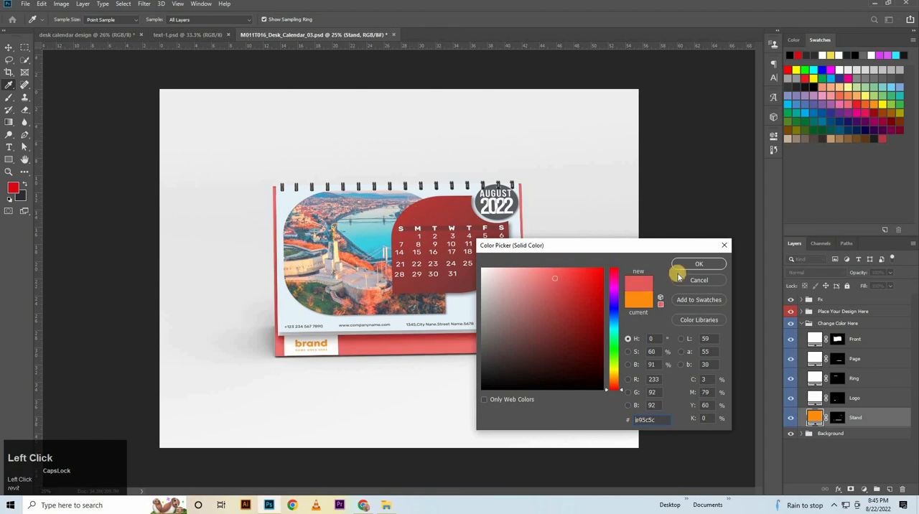
{"action": "left_click", "coordinate": [696, 267]}
Hide the Highlight layer in the Fx group of the mockup.
{"action": "left_click", "coordinate": [801, 323]}
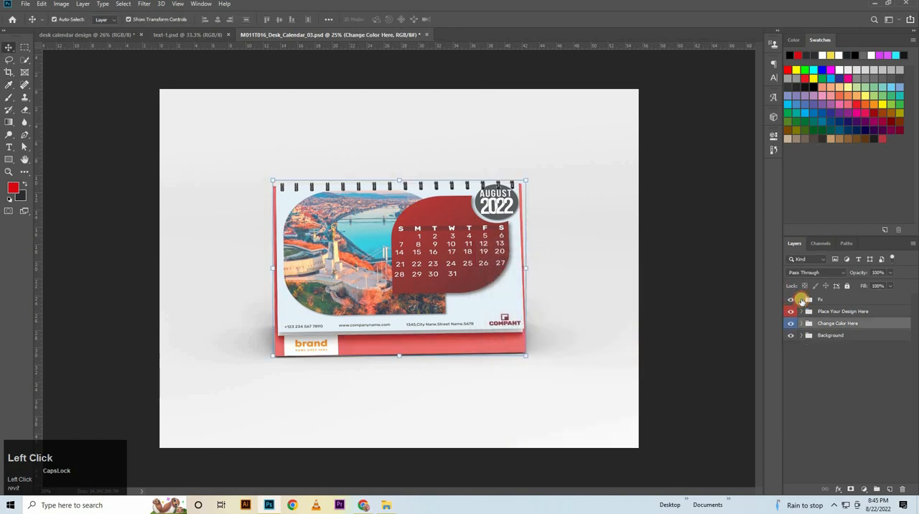
{"action": "left_click", "coordinate": [801, 300]}
{"action": "left_click", "coordinate": [790, 313]}
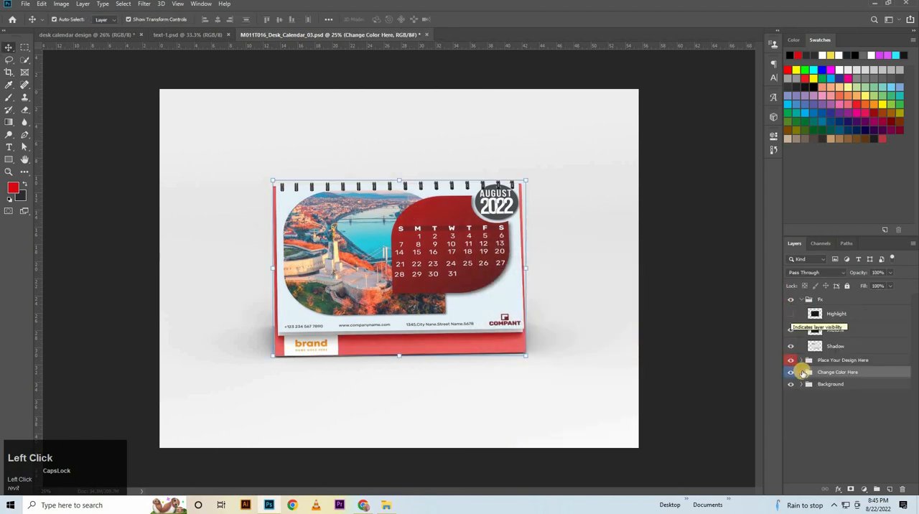
Recolor the Stand fill layer with the dark red sampled from the calendar's date panel.
{"action": "left_click", "coordinate": [801, 372]}
{"action": "double_click", "coordinate": [815, 466]}
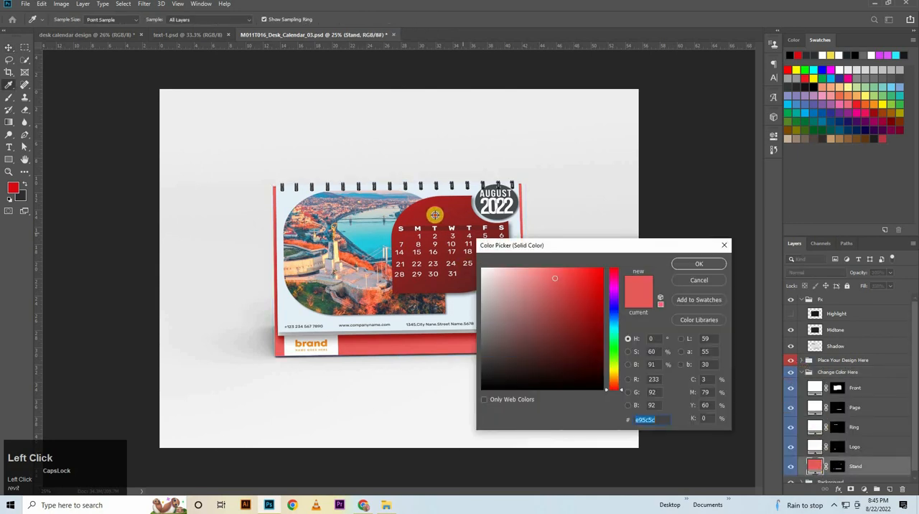
{"action": "left_click", "coordinate": [695, 265]}
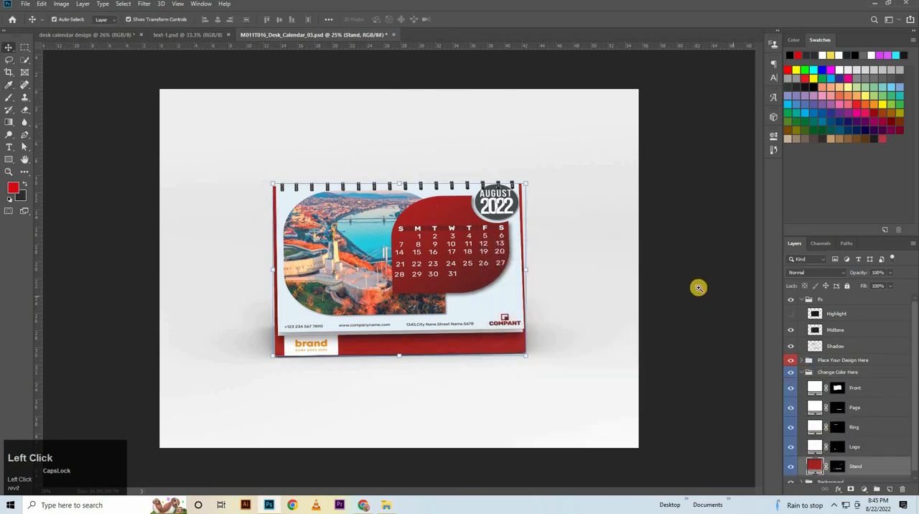
{"action": "left_click", "coordinate": [594, 284]}
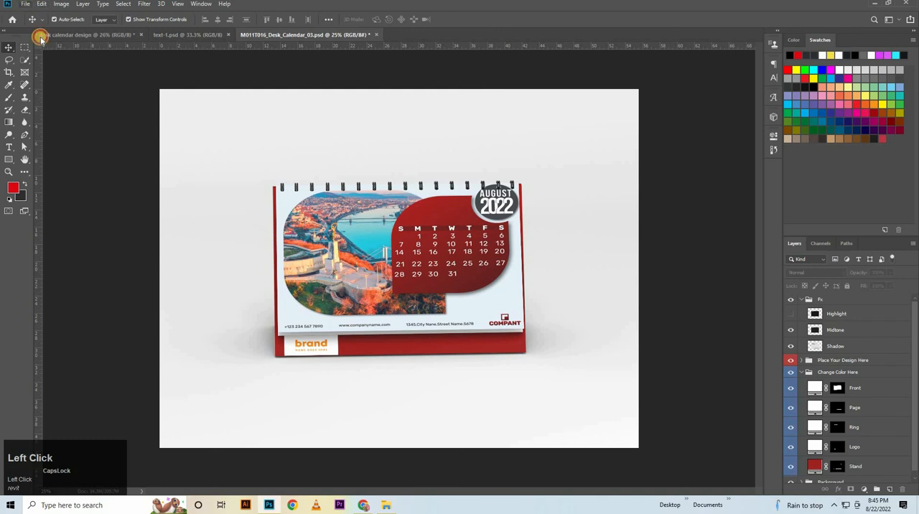
Save the finished mockup as a JPEG in the Desk calendar folder.
{"action": "left_click", "coordinate": [25, 4]}
{"action": "left_click", "coordinate": [43, 108]}
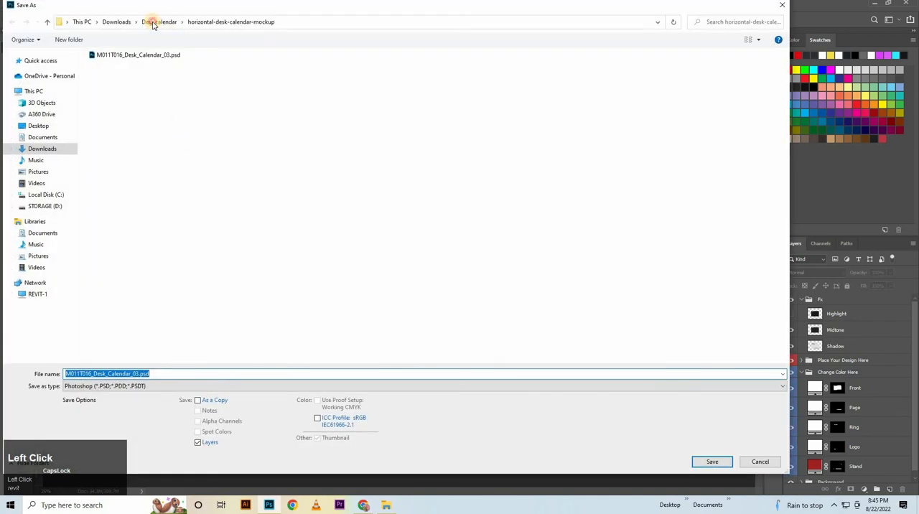
{"action": "left_click", "coordinate": [152, 22]}
{"action": "left_click", "coordinate": [162, 385]}
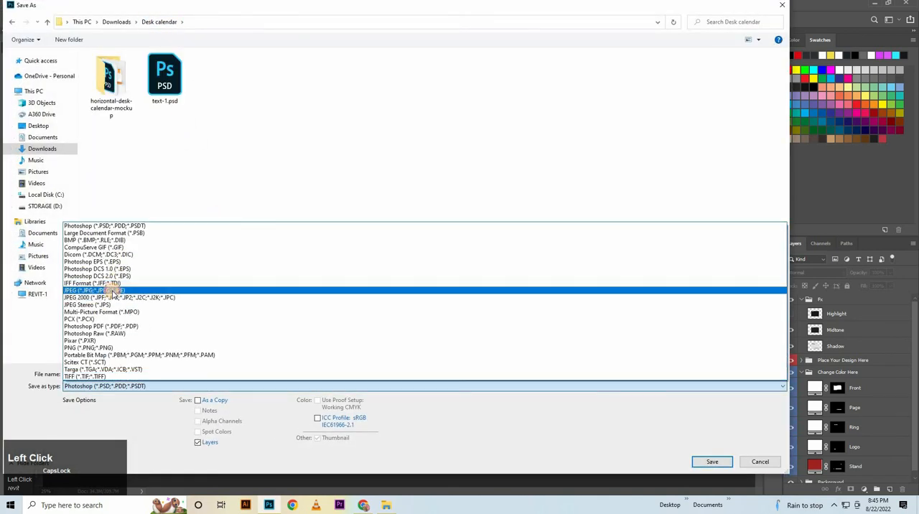
{"action": "left_click", "coordinate": [113, 290]}
{"action": "key", "text": "Return"}
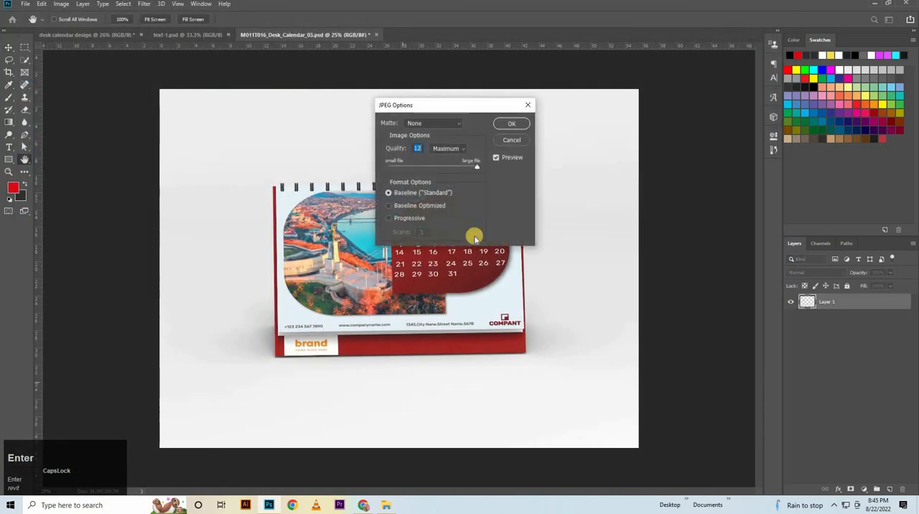